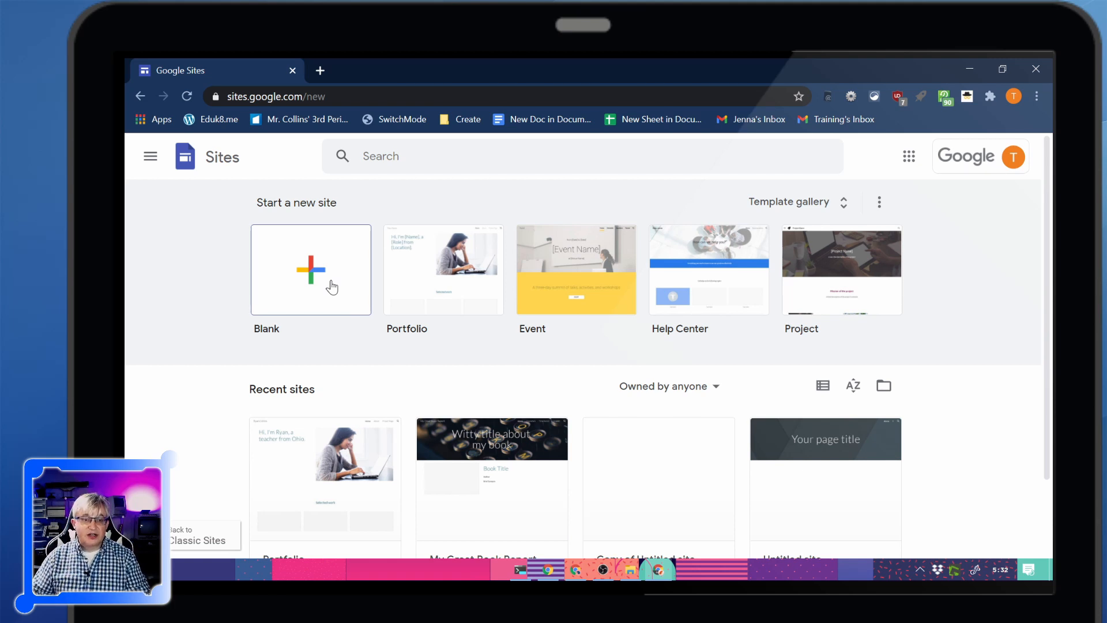
Create a new blank site and look over its empty page
{"action": "left_click", "coordinate": [296, 278]}
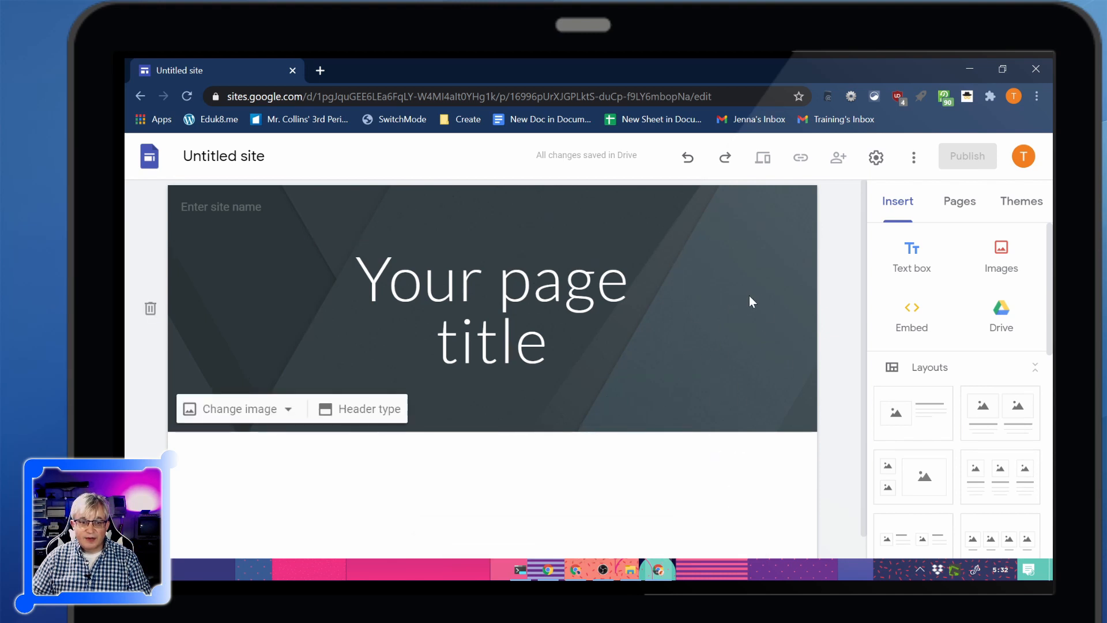
{"action": "scroll", "coordinate": [275, 470], "scroll_direction": "down", "scroll_amount": 1}
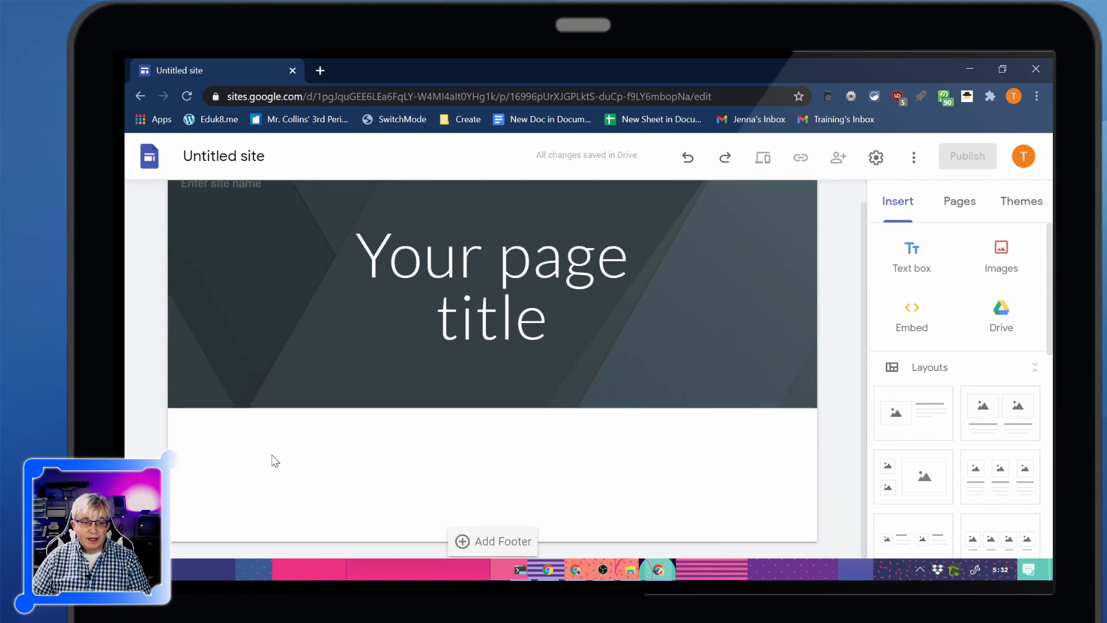
{"action": "scroll", "coordinate": [277, 467], "scroll_direction": "up", "scroll_amount": 1}
{"action": "scroll", "coordinate": [280, 433], "scroll_direction": "down", "scroll_amount": 1}
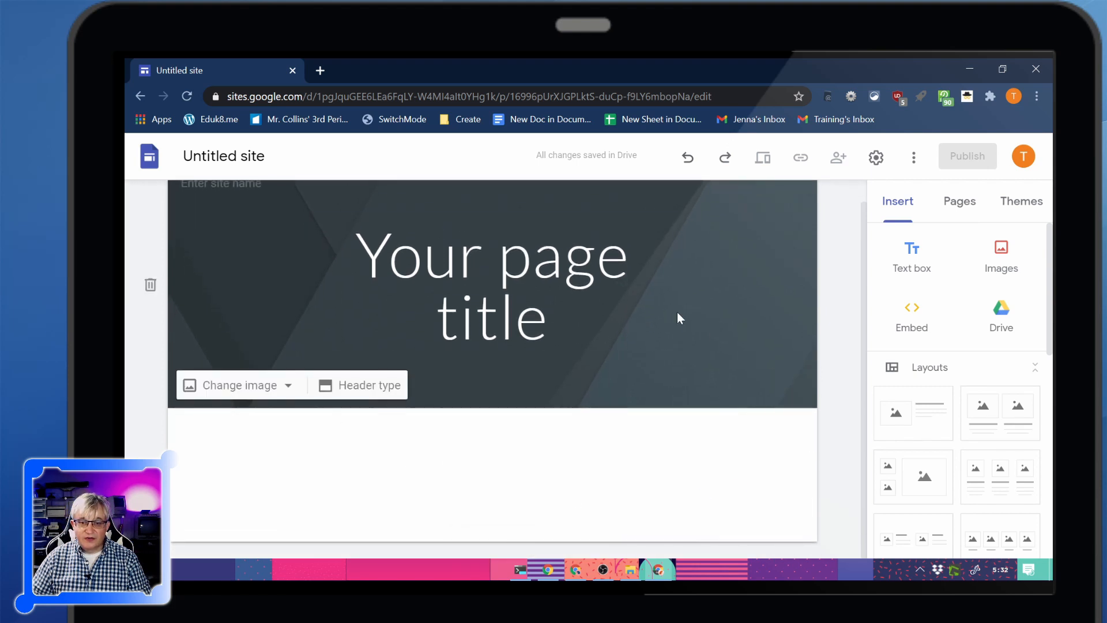
{"action": "scroll", "coordinate": [813, 411], "scroll_direction": "up", "scroll_amount": 1}
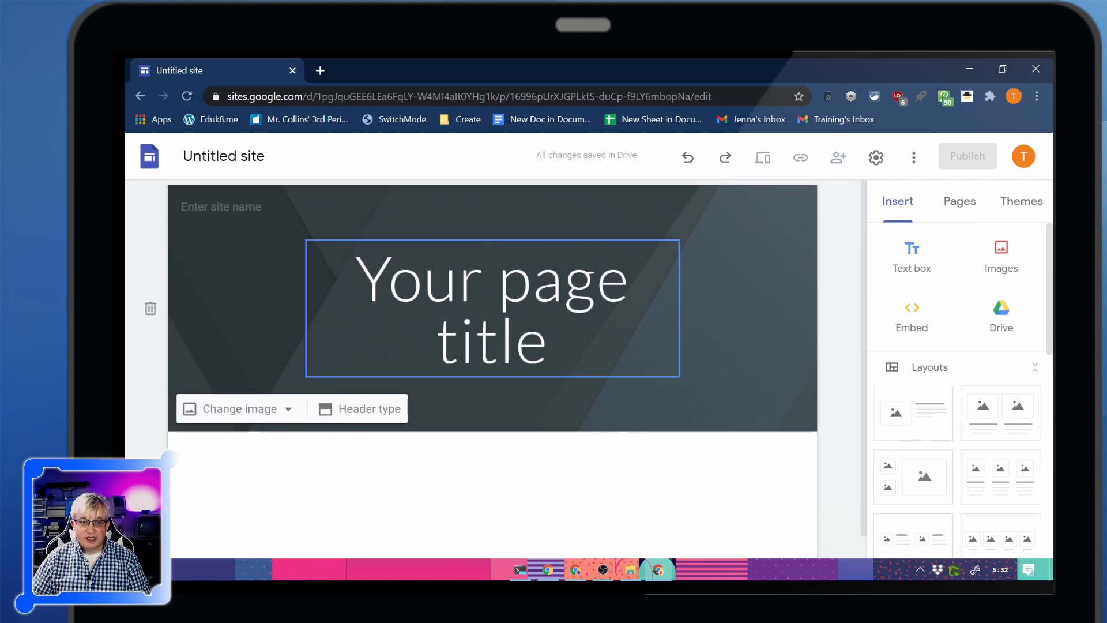
Rename the untitled site document as Me
{"action": "left_click", "coordinate": [231, 156]}
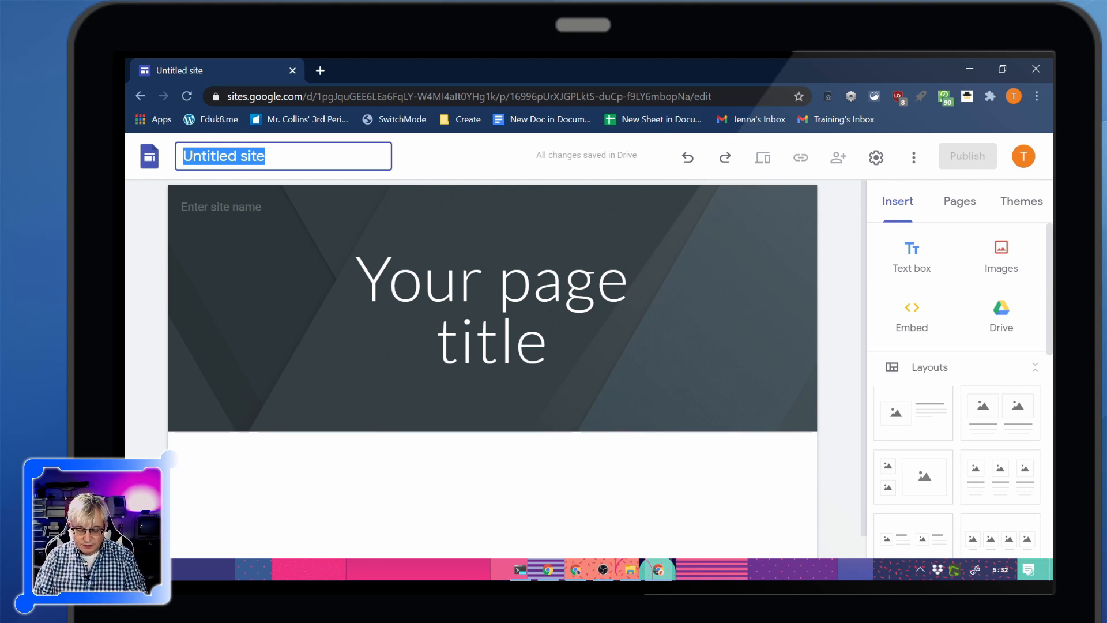
{"action": "type", "text": "Me"}
{"action": "key", "text": "Return"}
{"action": "left_click", "coordinate": [265, 445]}
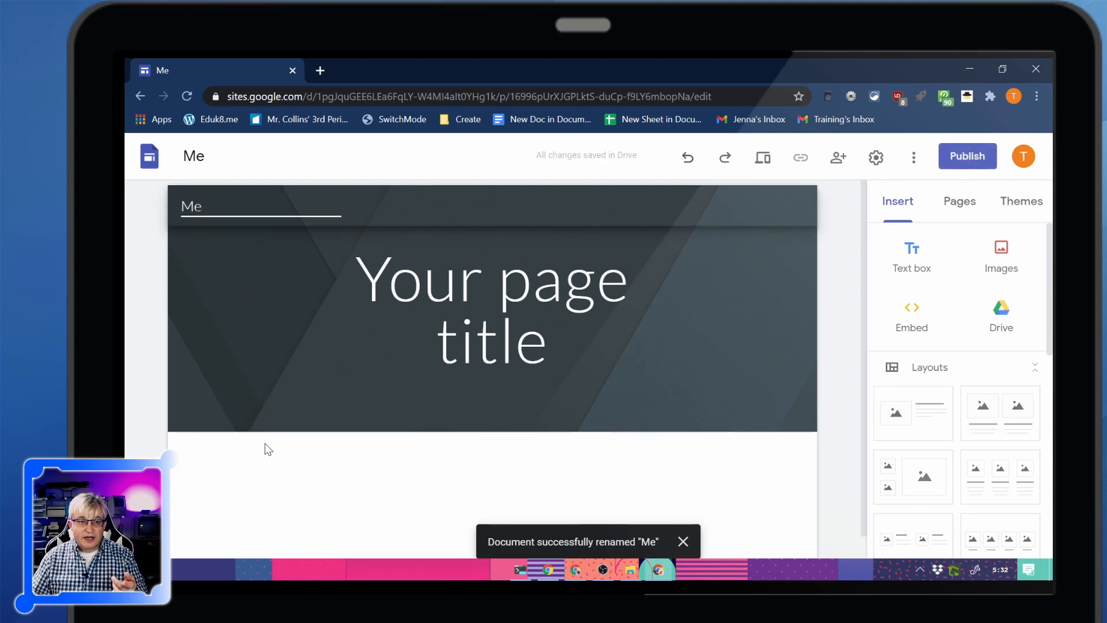
Set the header's site name to the owner's full name and the page title to "Welcome to [teacher's title and surname]' World"
{"action": "left_click", "coordinate": [286, 207]}
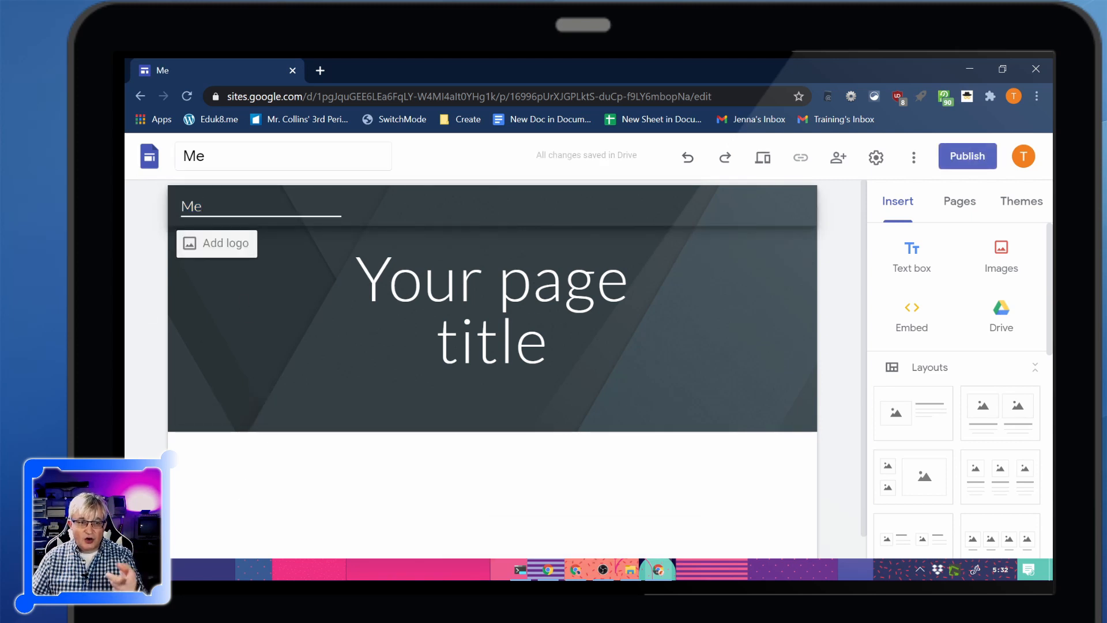
{"action": "left_click_drag", "start_coordinate": [213, 206], "coordinate": [168, 197]}
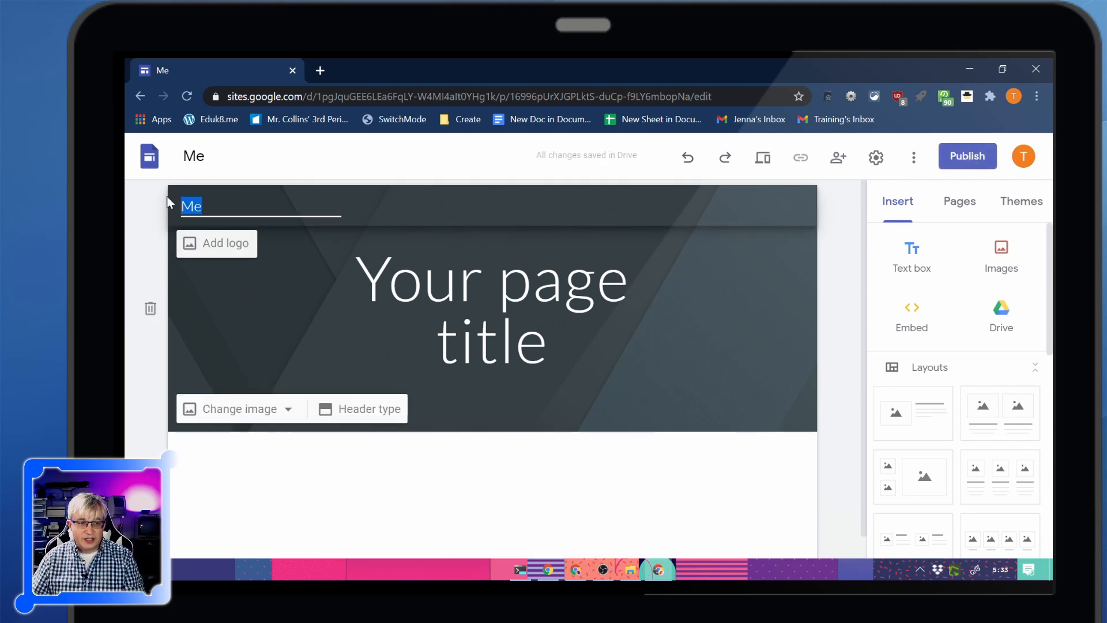
{"action": "type", "text": "A"}
{"action": "key", "text": "BackSpace"}
{"action": "type", "text": "Ryan Collins"}
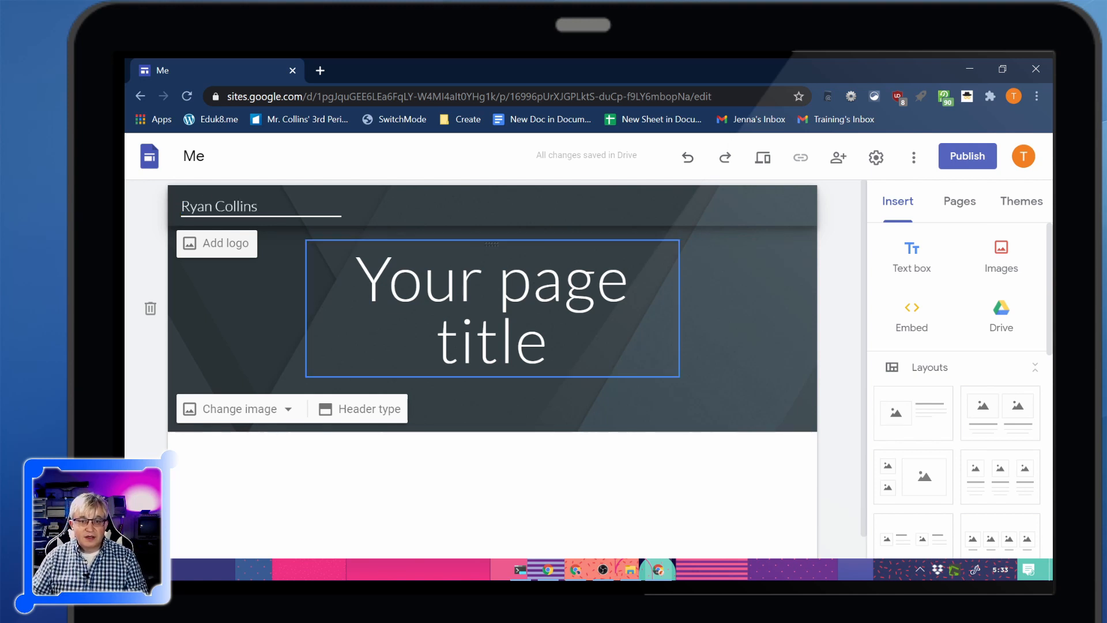
{"action": "triple_click", "coordinate": [503, 303]}
{"action": "type", "text": "Welcome to Mr. Collins' World"}
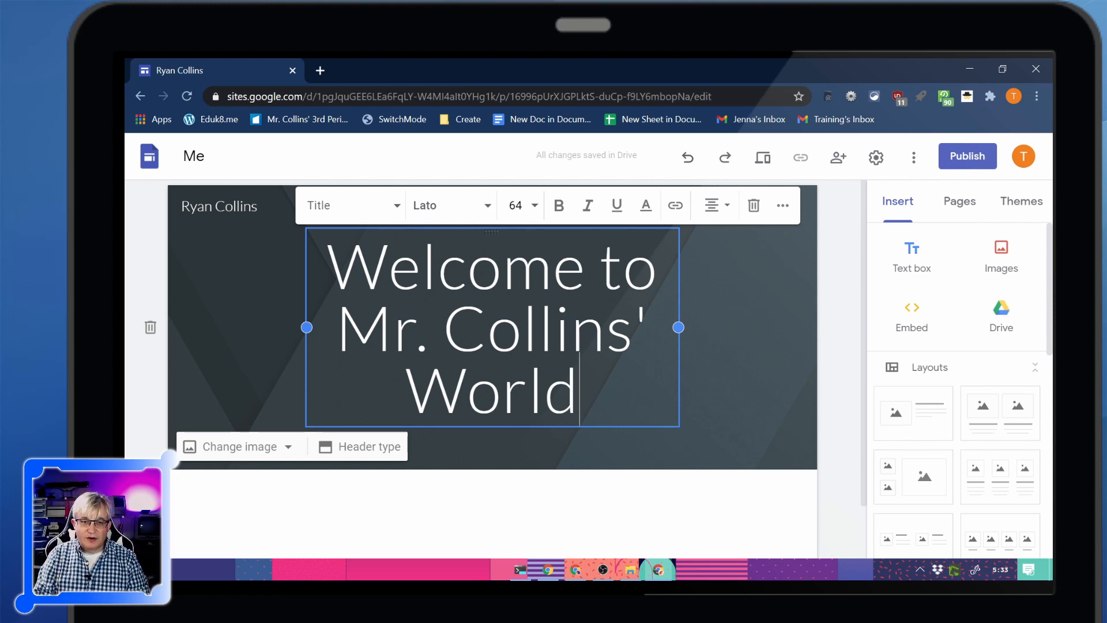
Try to change the page title's font to Comfortaa Normal without selecting its text
{"action": "left_click", "coordinate": [397, 209]}
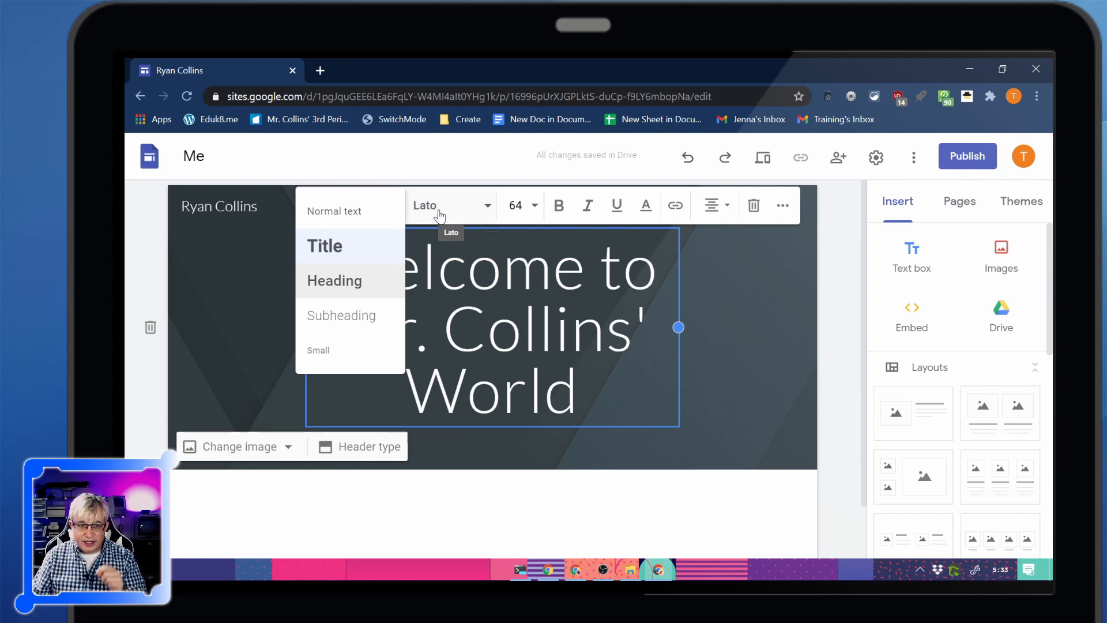
{"action": "left_click", "coordinate": [457, 213]}
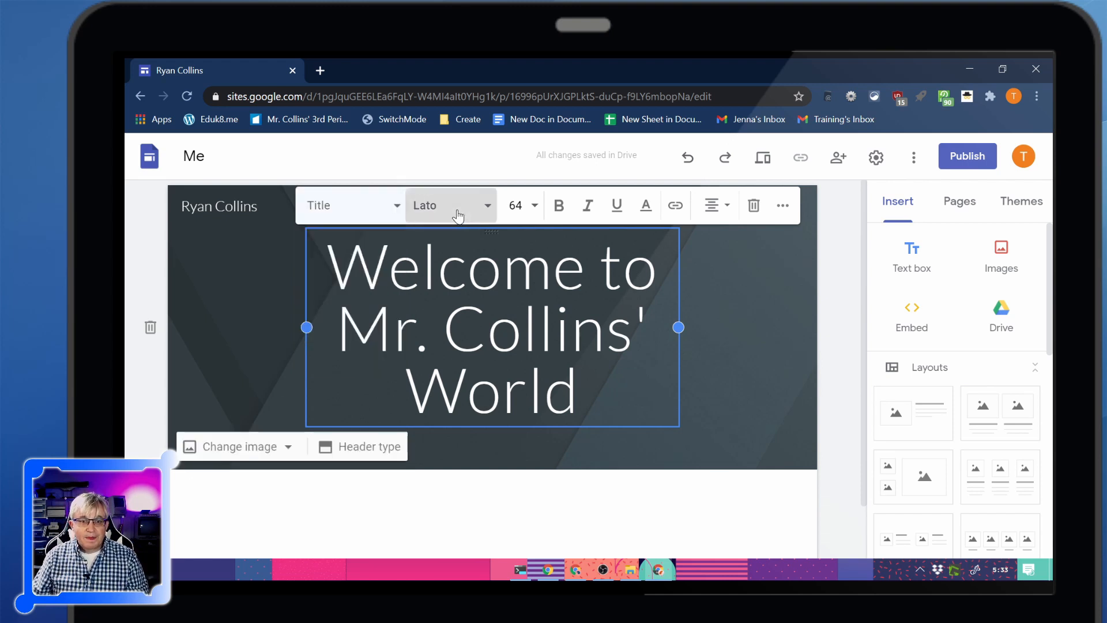
{"action": "left_click", "coordinate": [458, 211]}
{"action": "scroll", "coordinate": [472, 389], "scroll_direction": "down", "scroll_amount": 5}
{"action": "scroll", "coordinate": [472, 390], "scroll_direction": "up", "scroll_amount": 8}
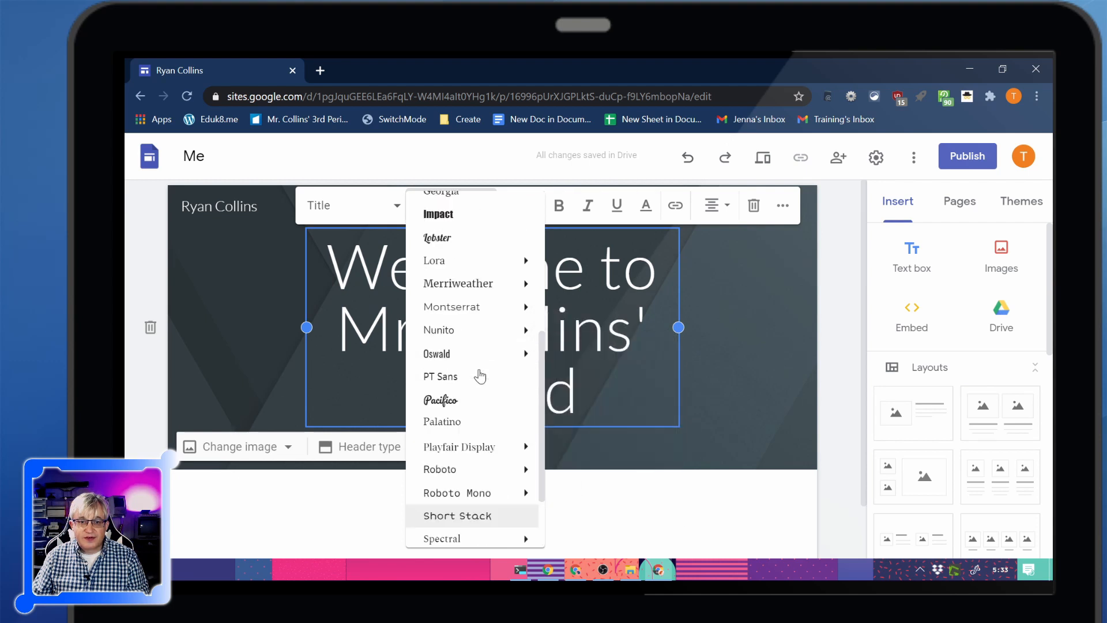
{"action": "scroll", "coordinate": [476, 326], "scroll_direction": "down", "scroll_amount": 1}
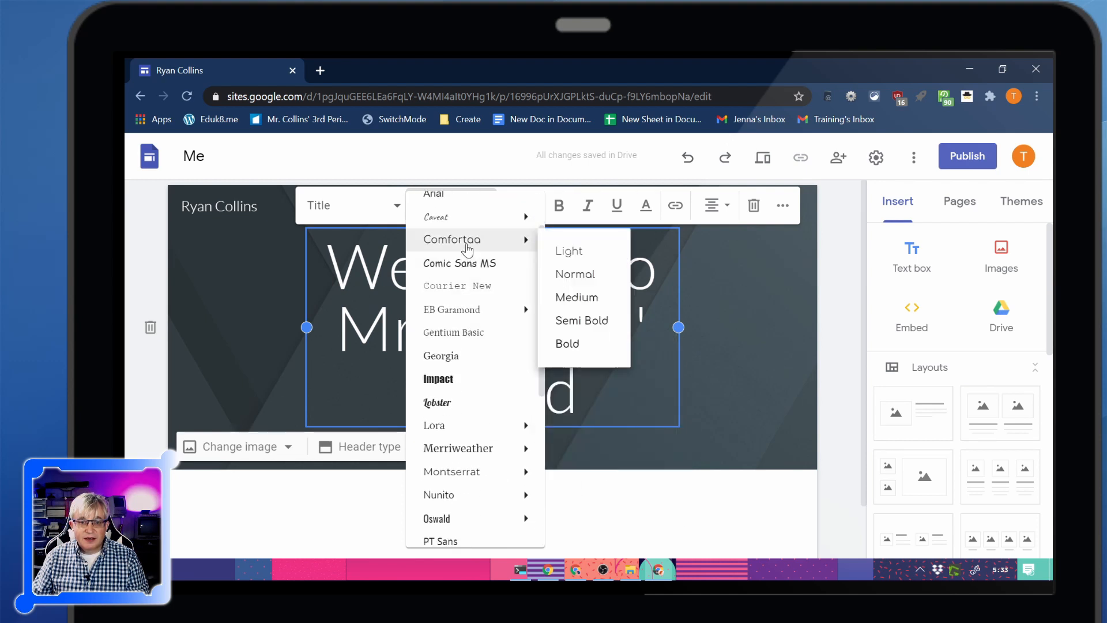
{"action": "left_click", "coordinate": [572, 273]}
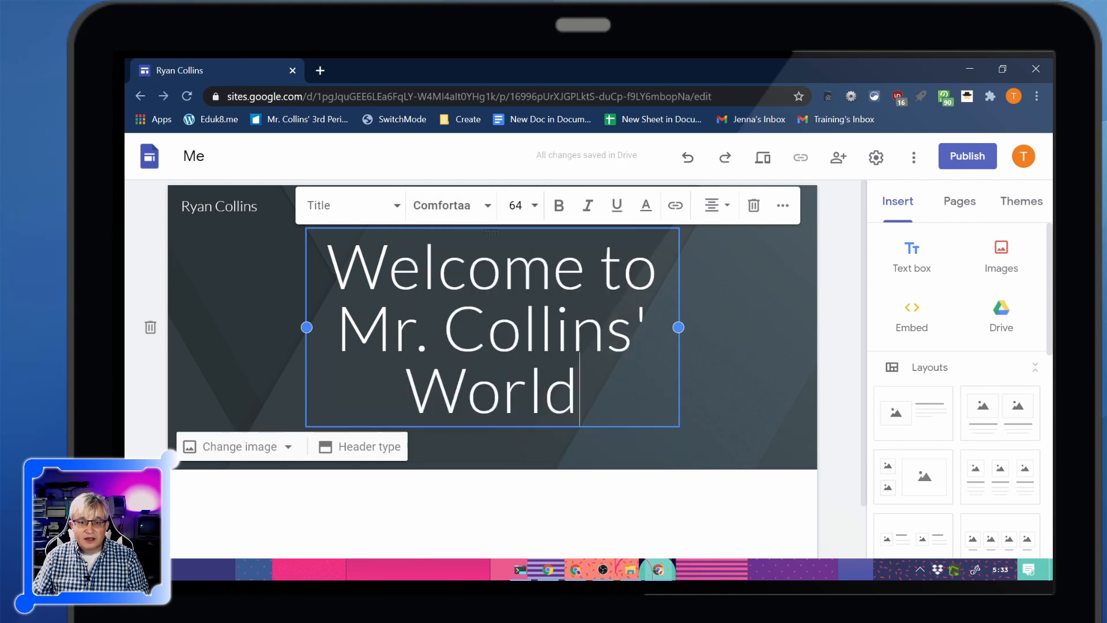
Select the whole page title text and set its font to Comfortaa Normal
{"action": "left_click_drag", "start_coordinate": [582, 404], "coordinate": [467, 225]}
{"action": "left_click", "coordinate": [477, 206]}
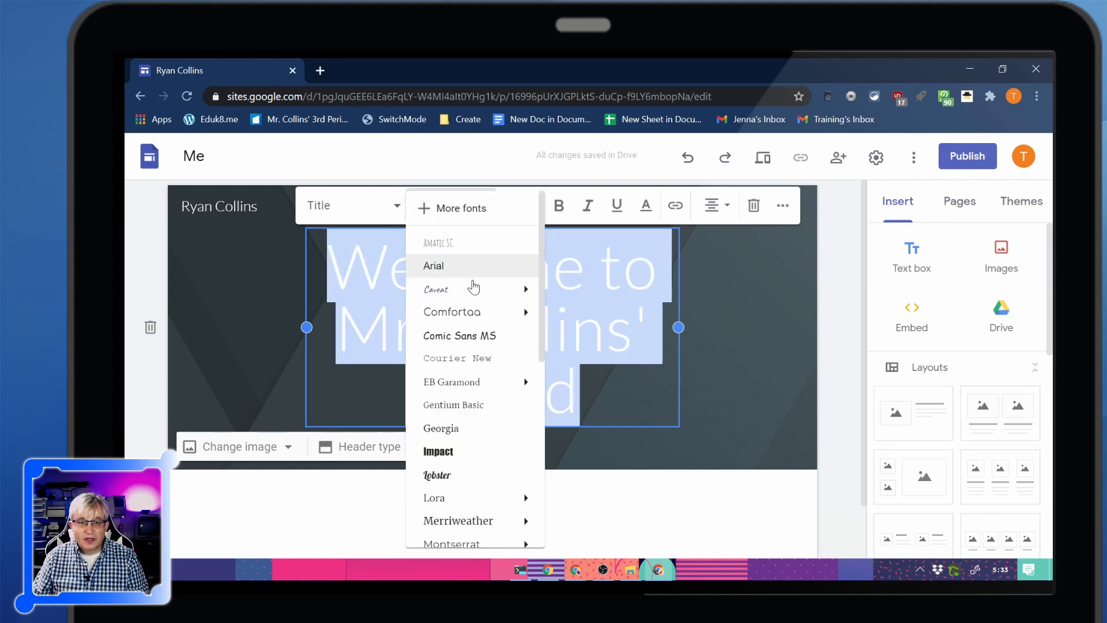
{"action": "mouse_move", "coordinate": [477, 311]}
{"action": "left_click", "coordinate": [571, 346]}
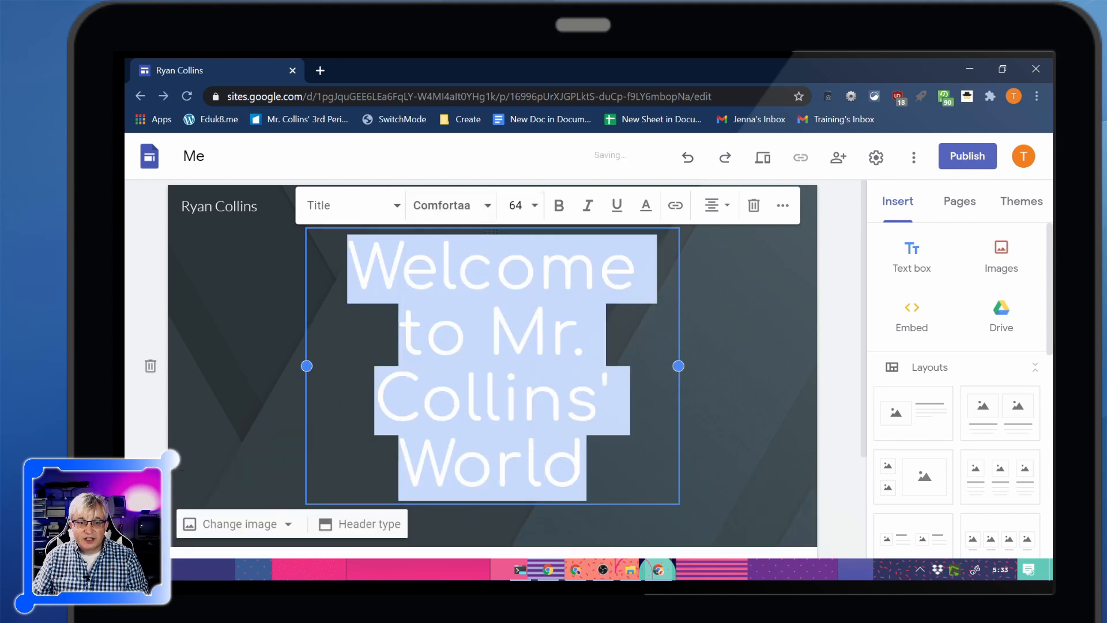
Widen the title text box on both sides to nearly the header's full width and set its font size to 30
{"action": "left_click_drag", "start_coordinate": [680, 367], "coordinate": [776, 358]}
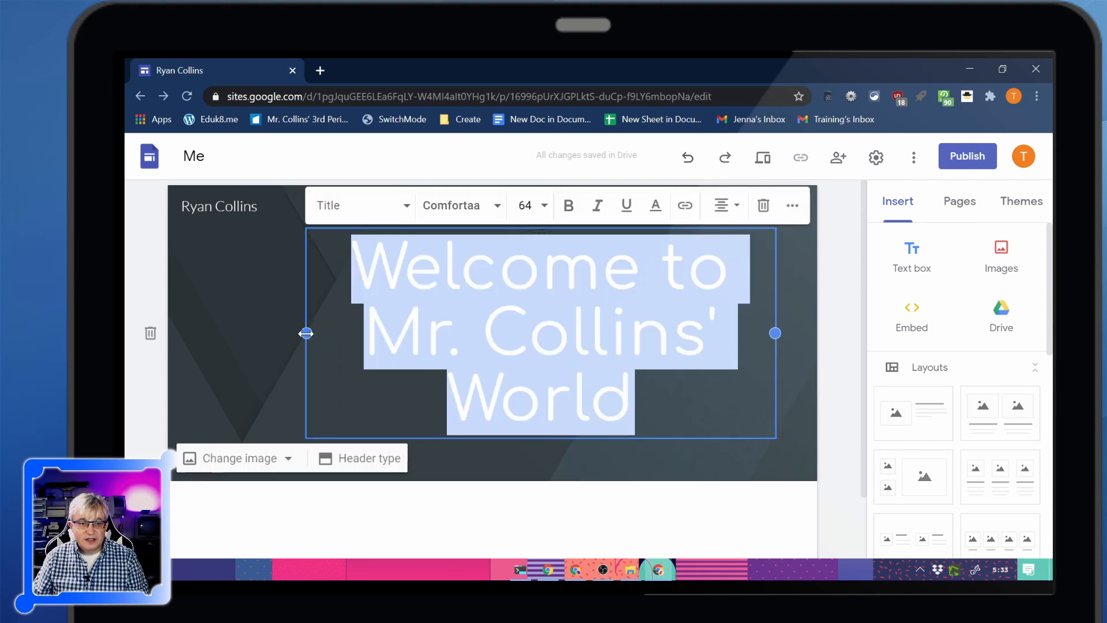
{"action": "left_click_drag", "start_coordinate": [307, 333], "coordinate": [209, 321]}
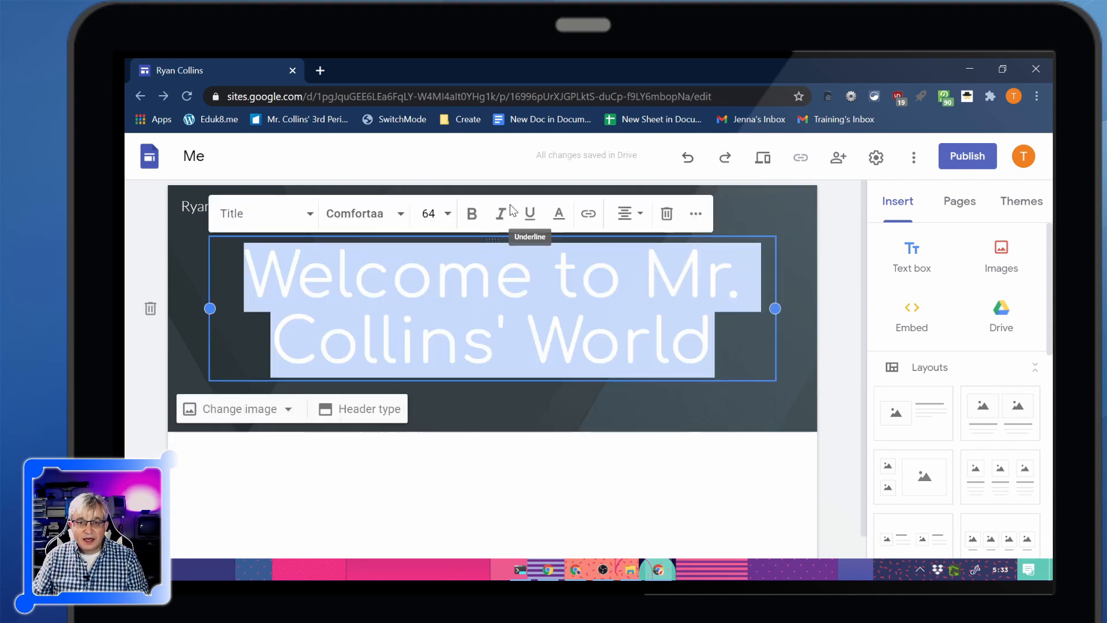
{"action": "left_click", "coordinate": [449, 216]}
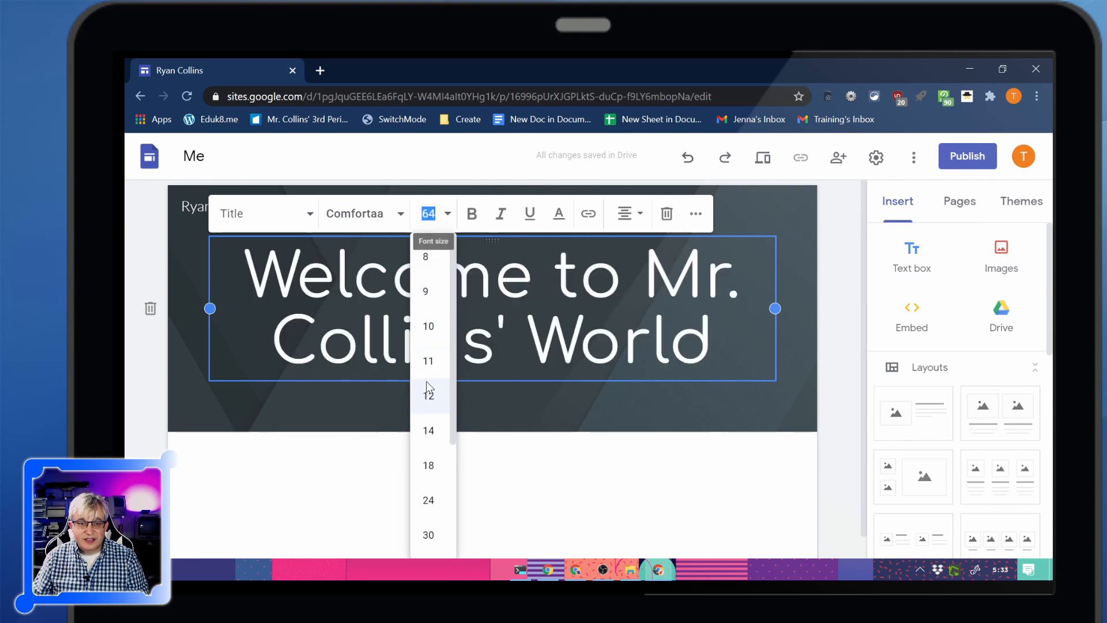
{"action": "left_click", "coordinate": [427, 534]}
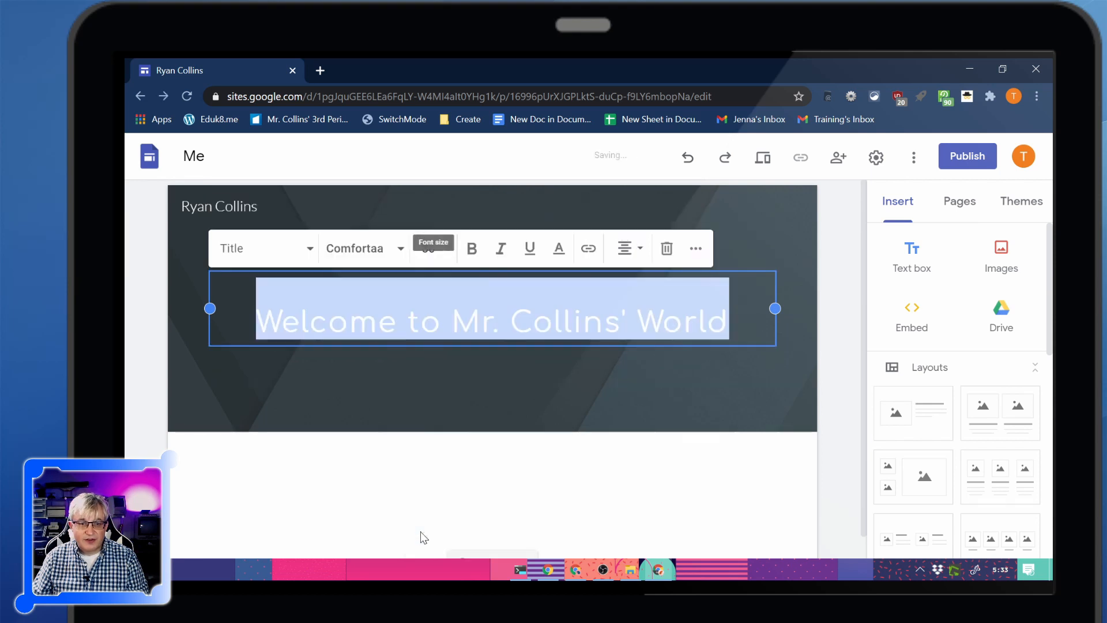
{"action": "left_click", "coordinate": [615, 468]}
Try the Title only, Large banner and Cover header types on the page header and restore Banner
{"action": "mouse_move", "coordinate": [662, 425]}
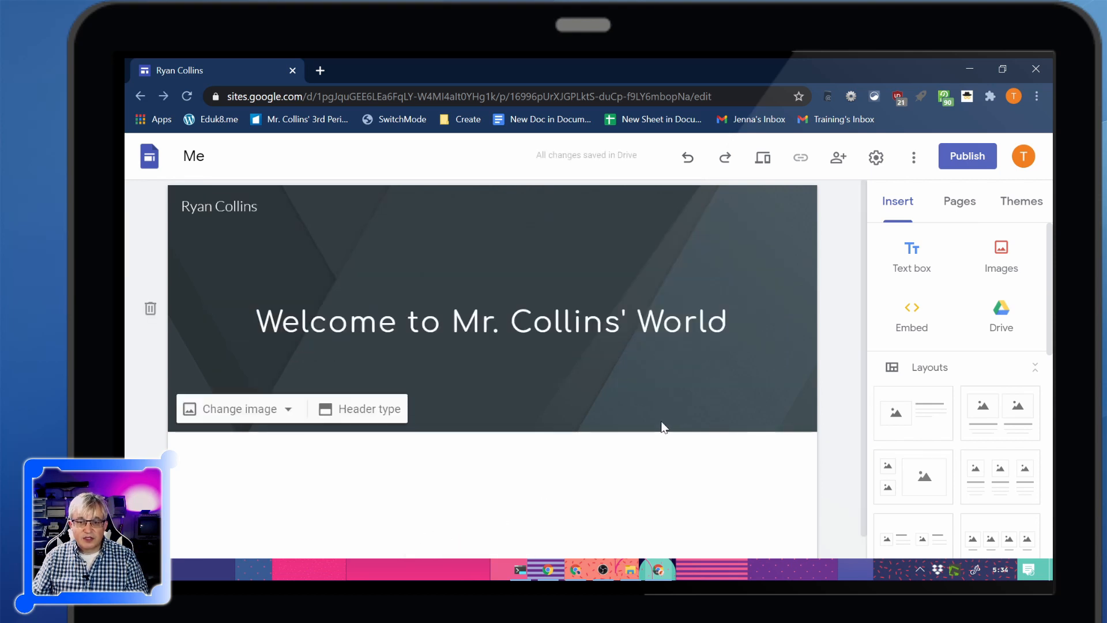
{"action": "left_click", "coordinate": [353, 415]}
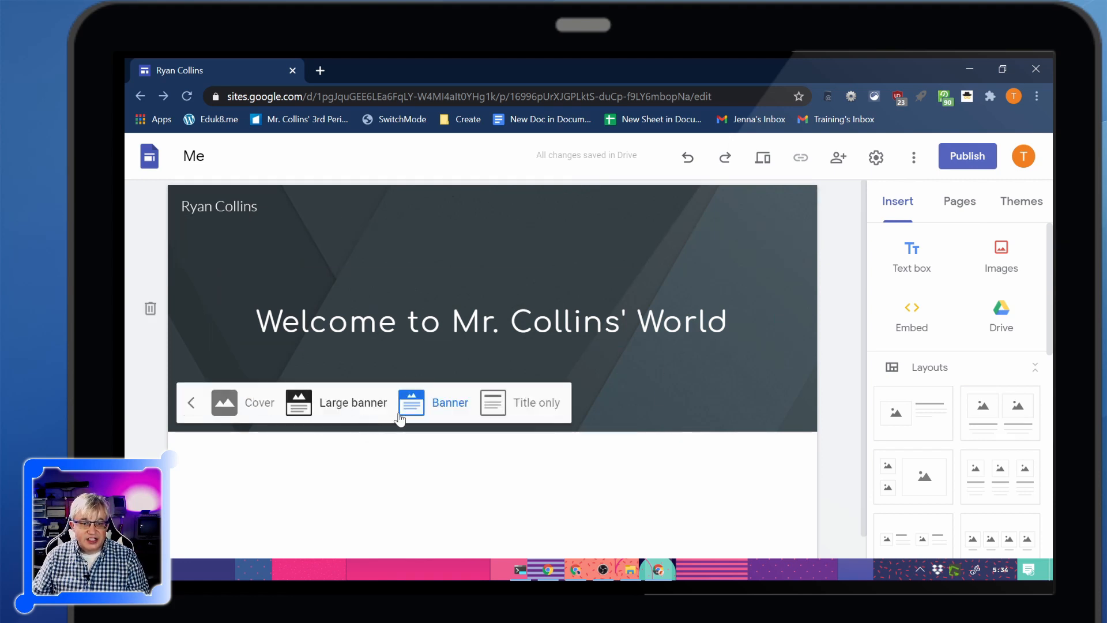
{"action": "left_click", "coordinate": [495, 409]}
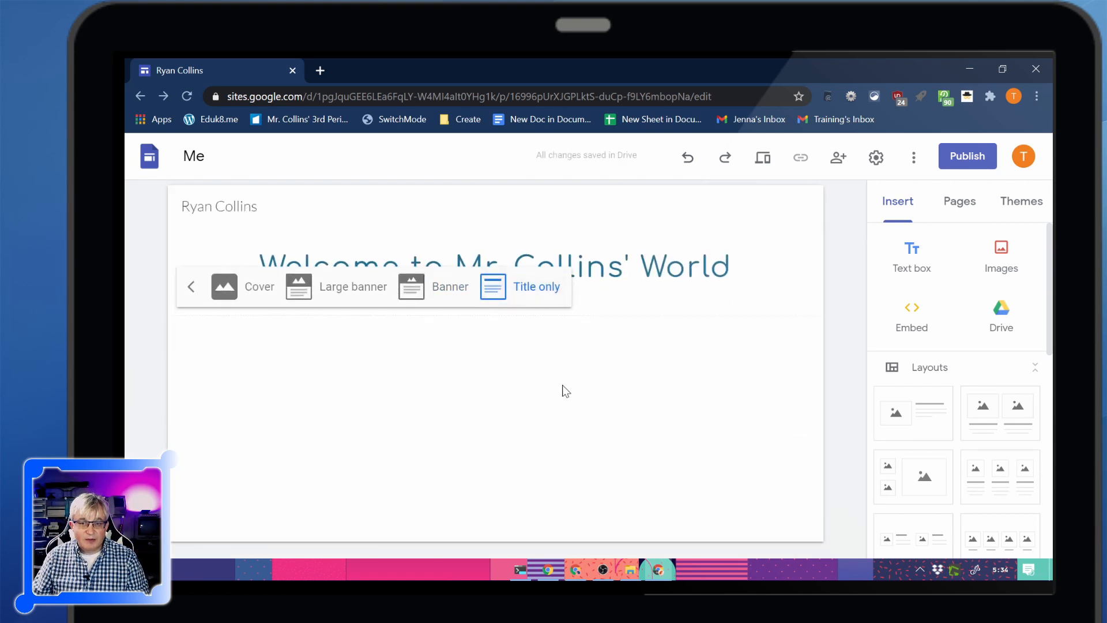
{"action": "left_click", "coordinate": [431, 293]}
{"action": "left_click", "coordinate": [332, 412]}
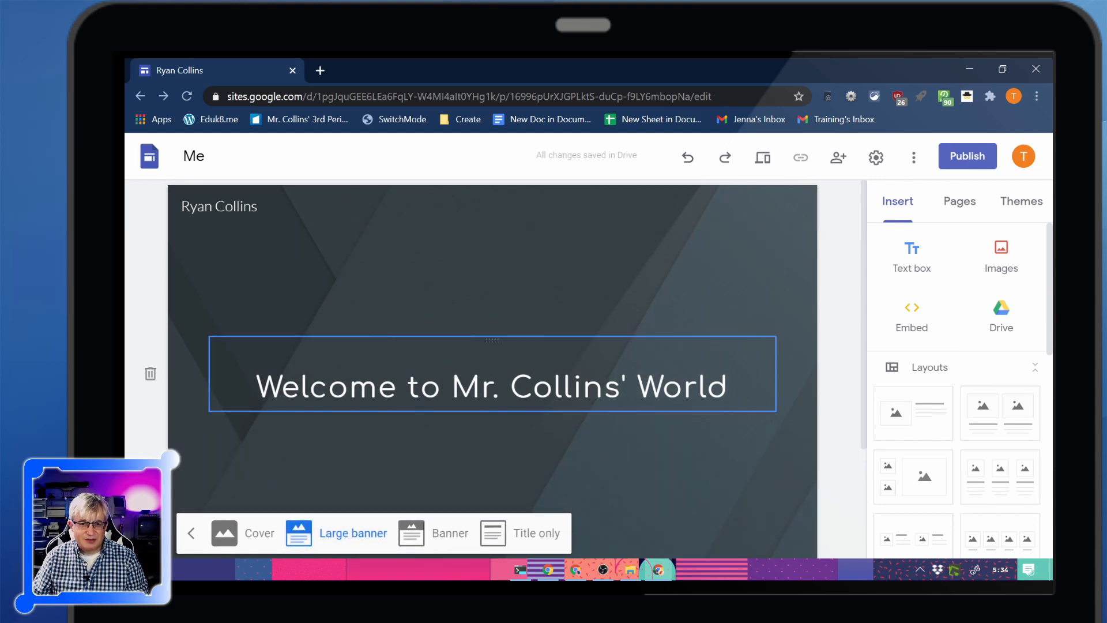
{"action": "left_click", "coordinate": [231, 549]}
{"action": "scroll", "coordinate": [602, 336], "scroll_direction": "down", "scroll_amount": 3}
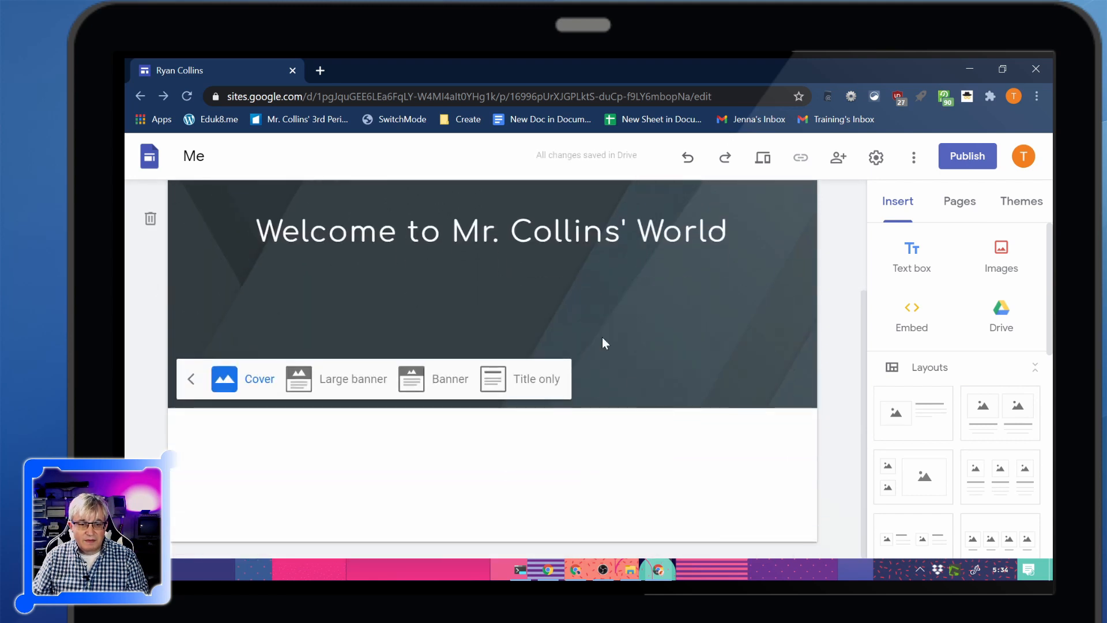
{"action": "left_click", "coordinate": [191, 381]}
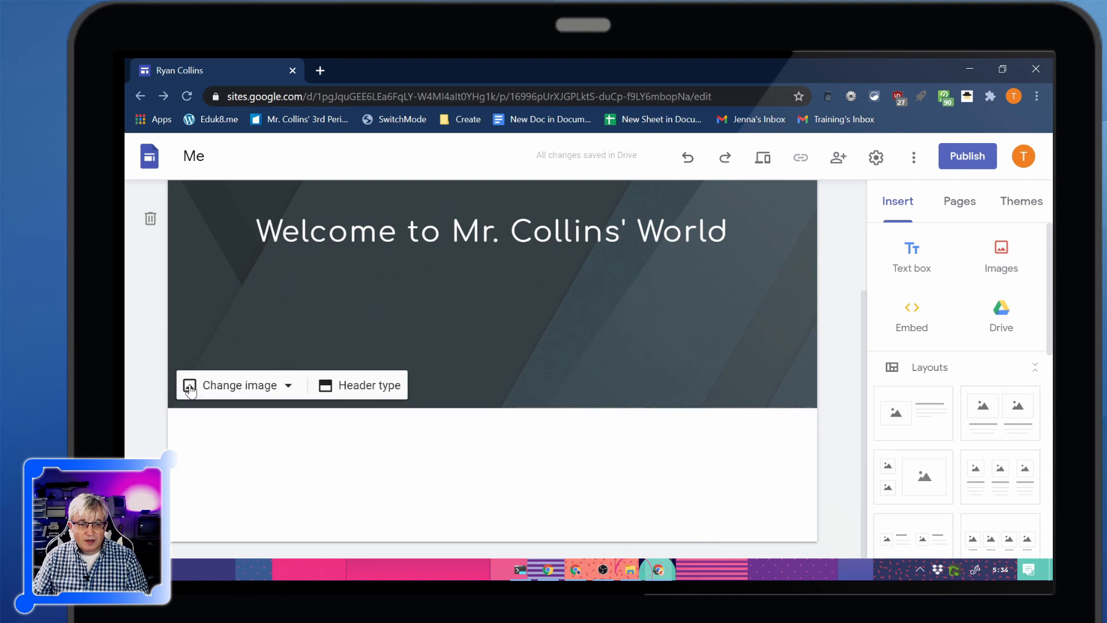
{"action": "left_click", "coordinate": [344, 394]}
{"action": "left_click", "coordinate": [449, 383]}
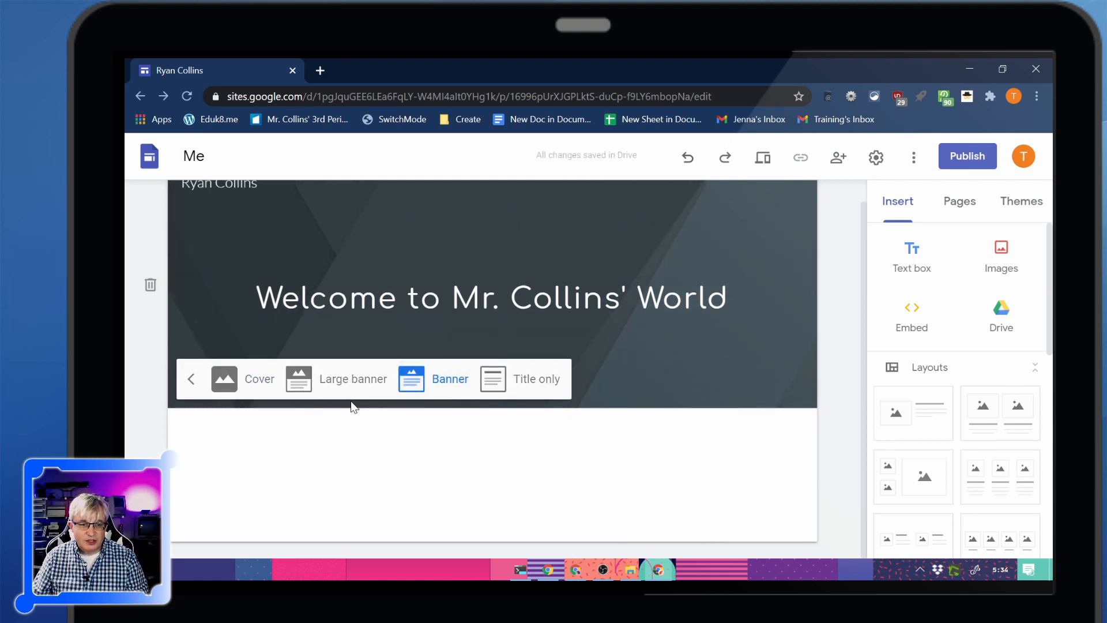
{"action": "left_click", "coordinate": [191, 378]}
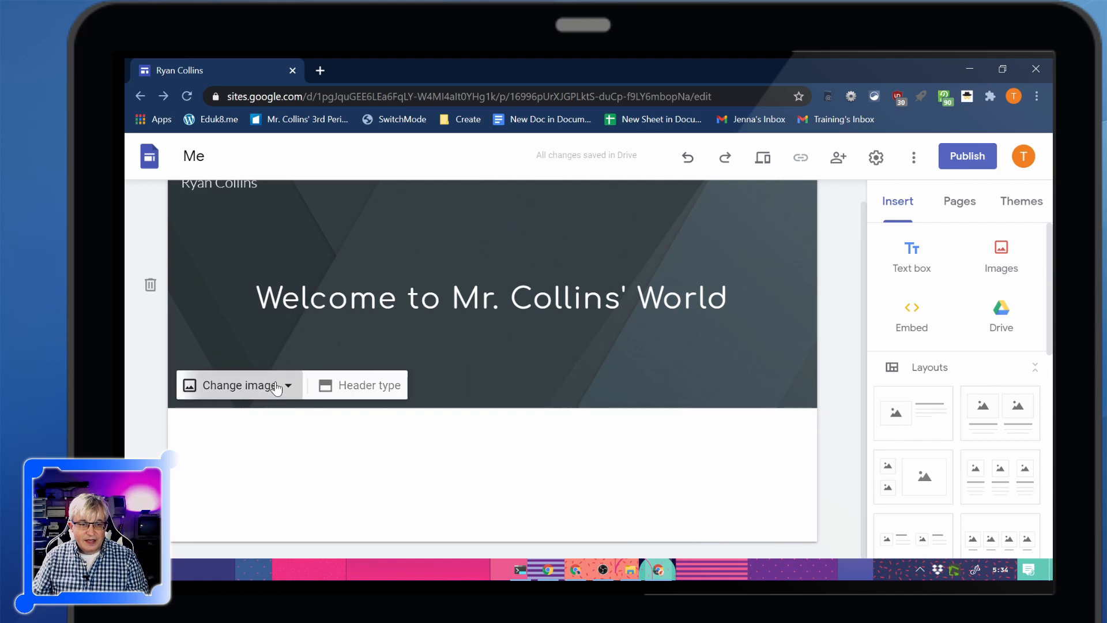
Replace the header image with the gallery photo of a laptop, coffee cup and notepad on a wooden desk
{"action": "left_click", "coordinate": [276, 387]}
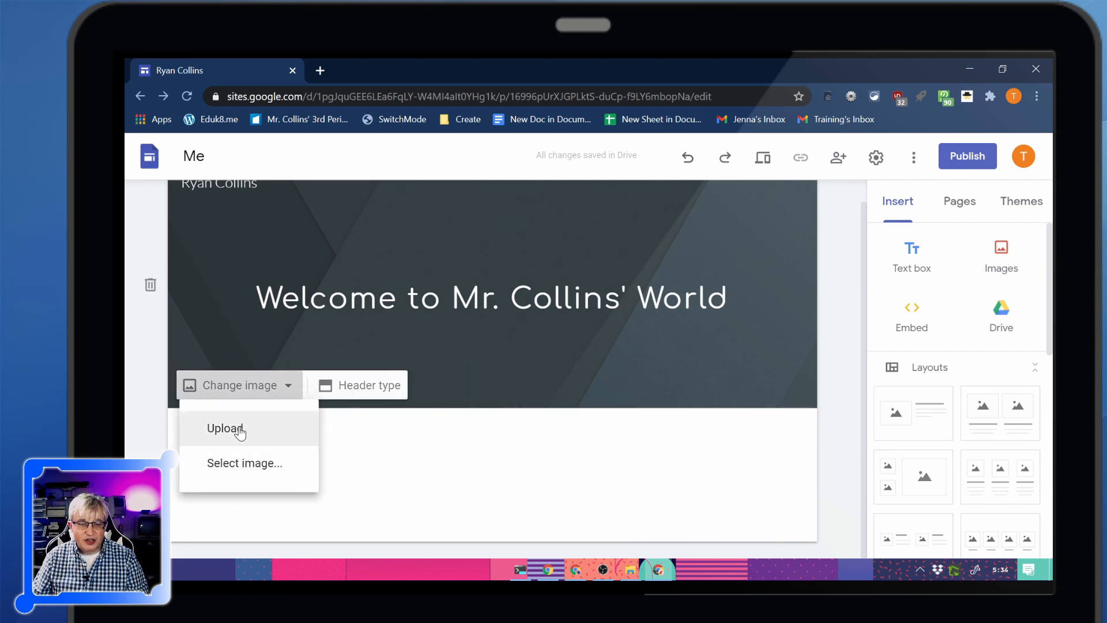
{"action": "left_click", "coordinate": [242, 464]}
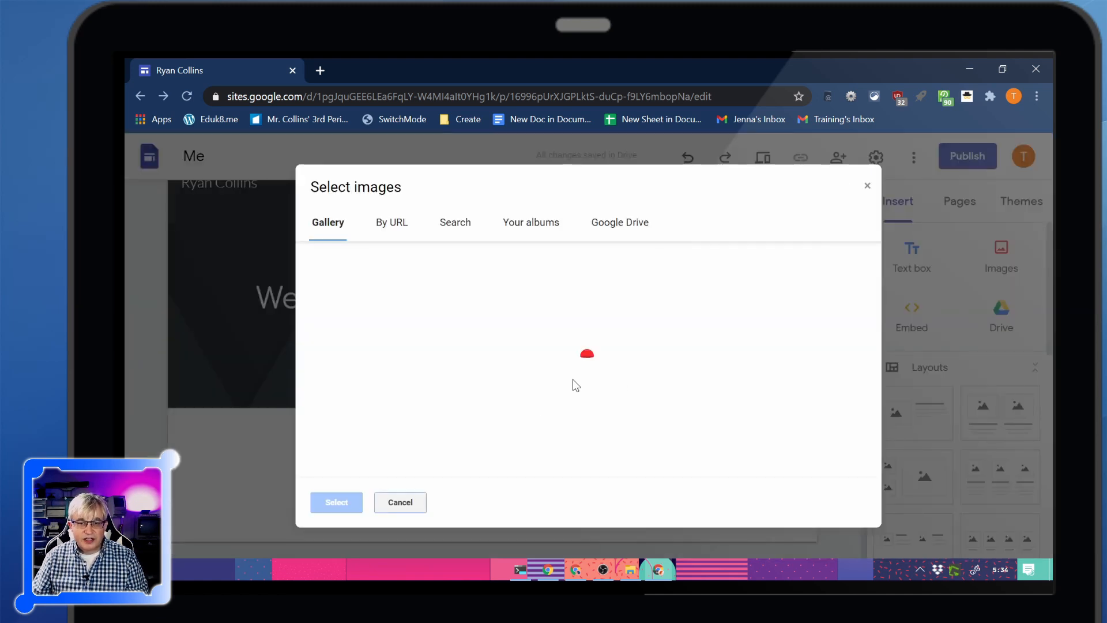
{"action": "scroll", "coordinate": [701, 321], "scroll_direction": "down", "scroll_amount": 5}
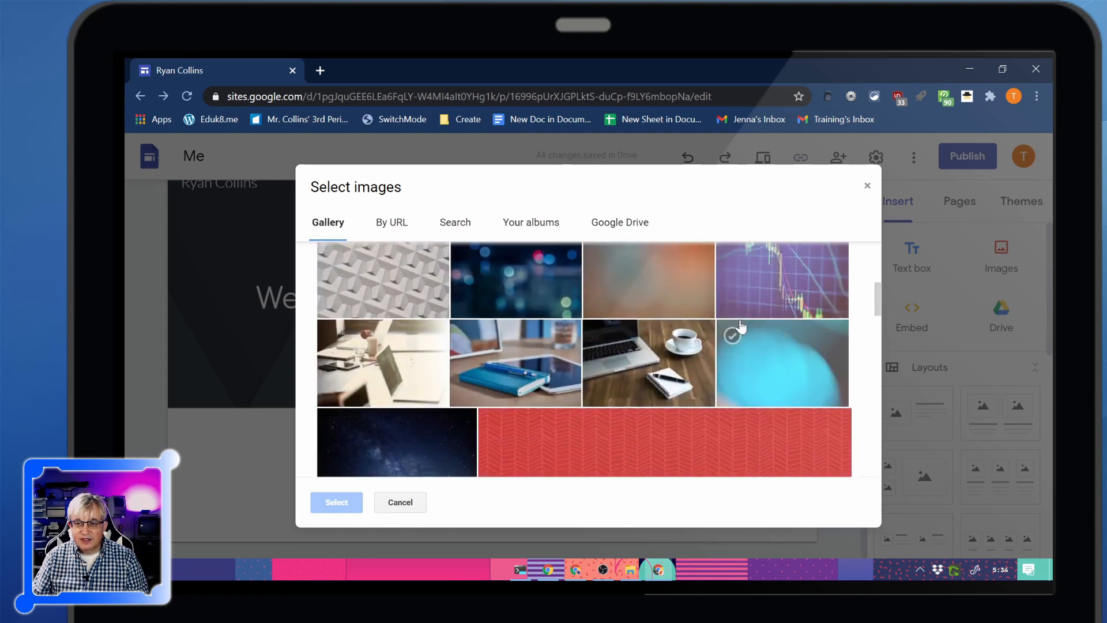
{"action": "scroll", "coordinate": [742, 327], "scroll_direction": "up", "scroll_amount": 2}
{"action": "scroll", "coordinate": [742, 323], "scroll_direction": "down", "scroll_amount": 1}
{"action": "left_click", "coordinate": [620, 443]}
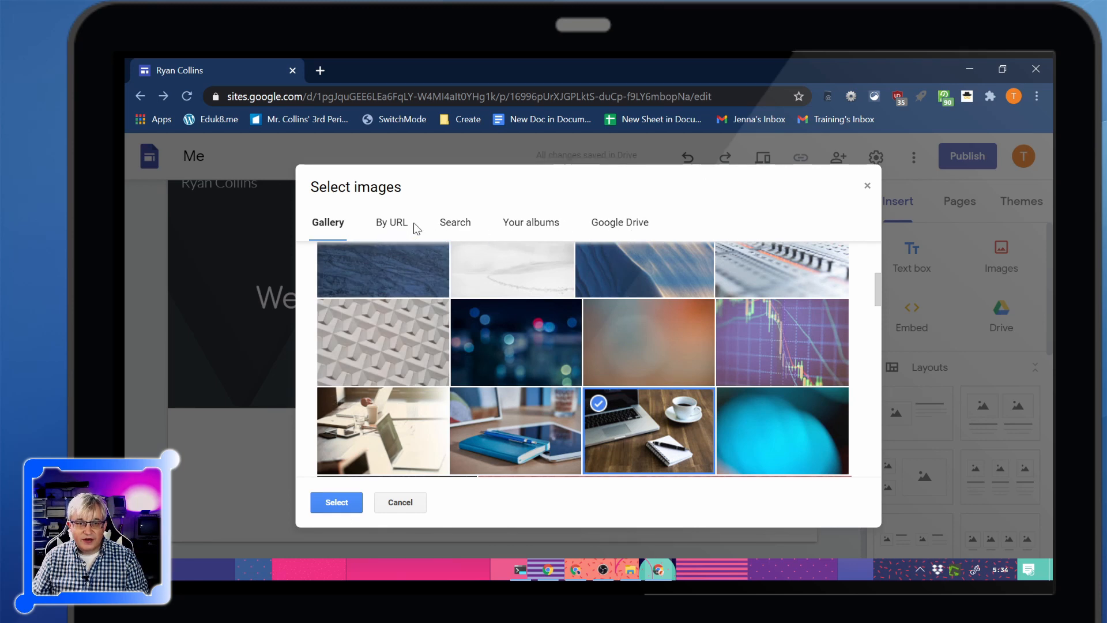
{"action": "left_click", "coordinate": [335, 503]}
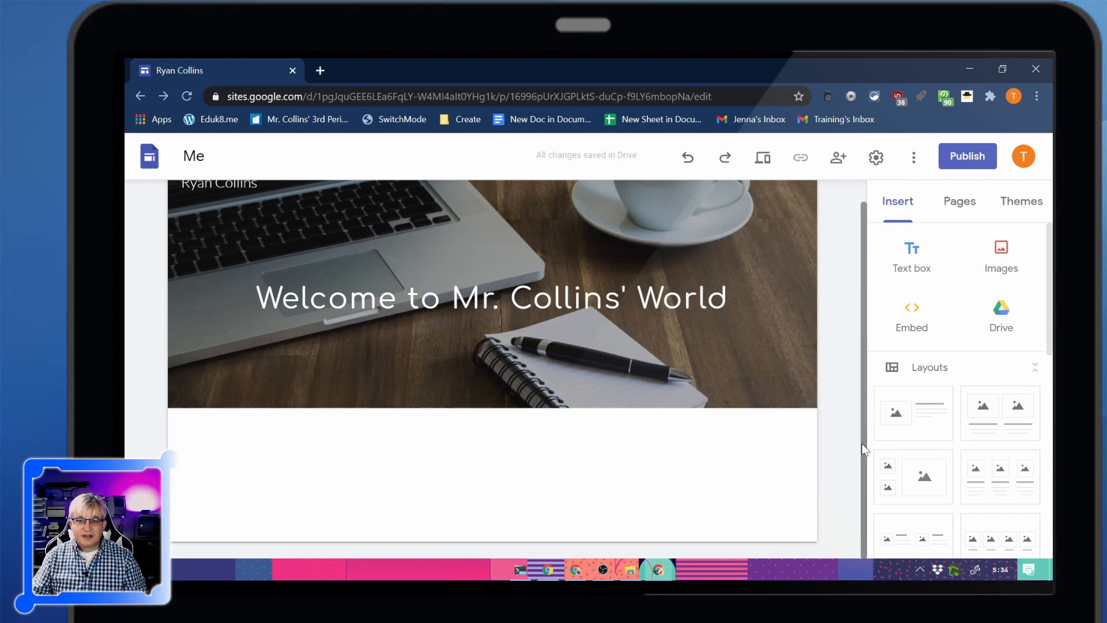
Preview the site as it looks on a large screen
{"action": "scroll", "coordinate": [862, 443], "scroll_direction": "up", "scroll_amount": 1}
{"action": "left_click", "coordinate": [764, 157]}
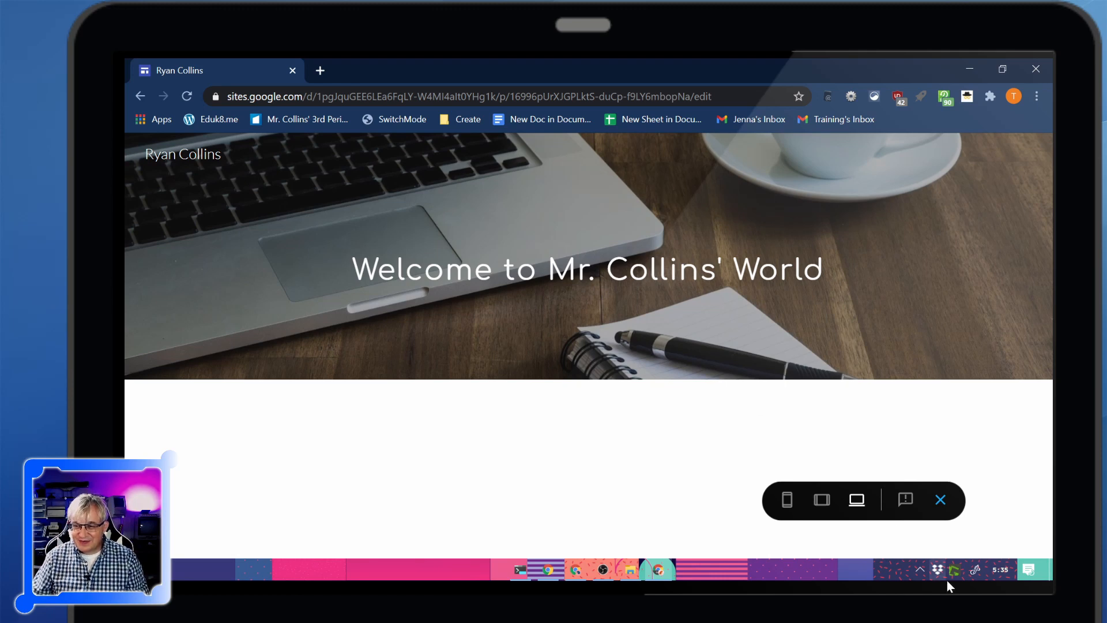
Exit the preview, add a text box section below the header and give it the Emphasis 2 background
{"action": "left_click", "coordinate": [940, 499]}
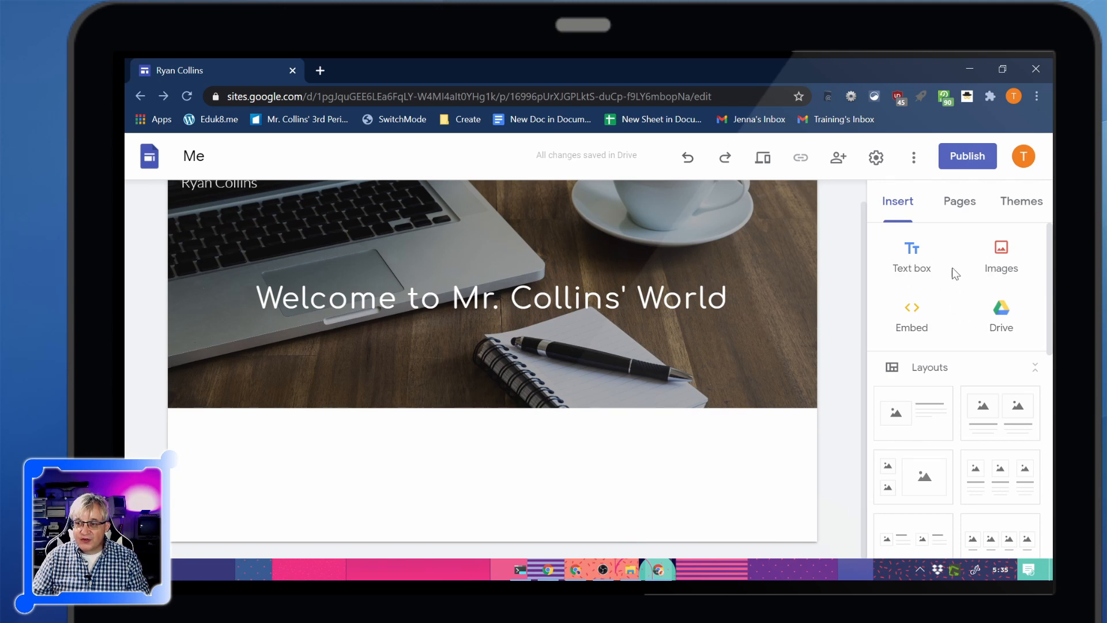
{"action": "left_click", "coordinate": [915, 260]}
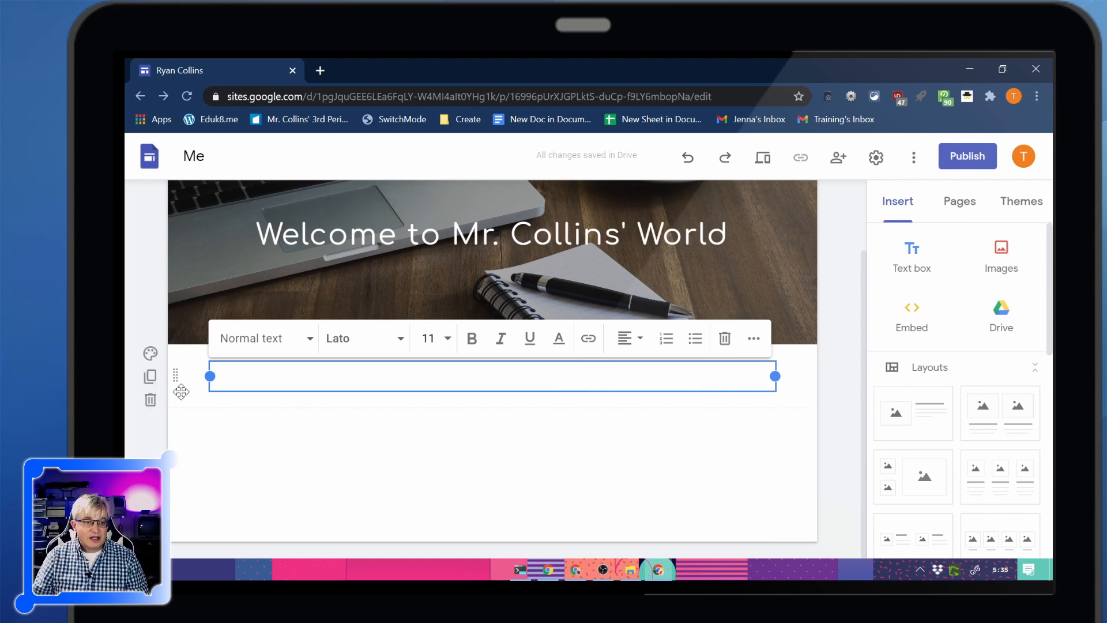
{"action": "left_click", "coordinate": [149, 356]}
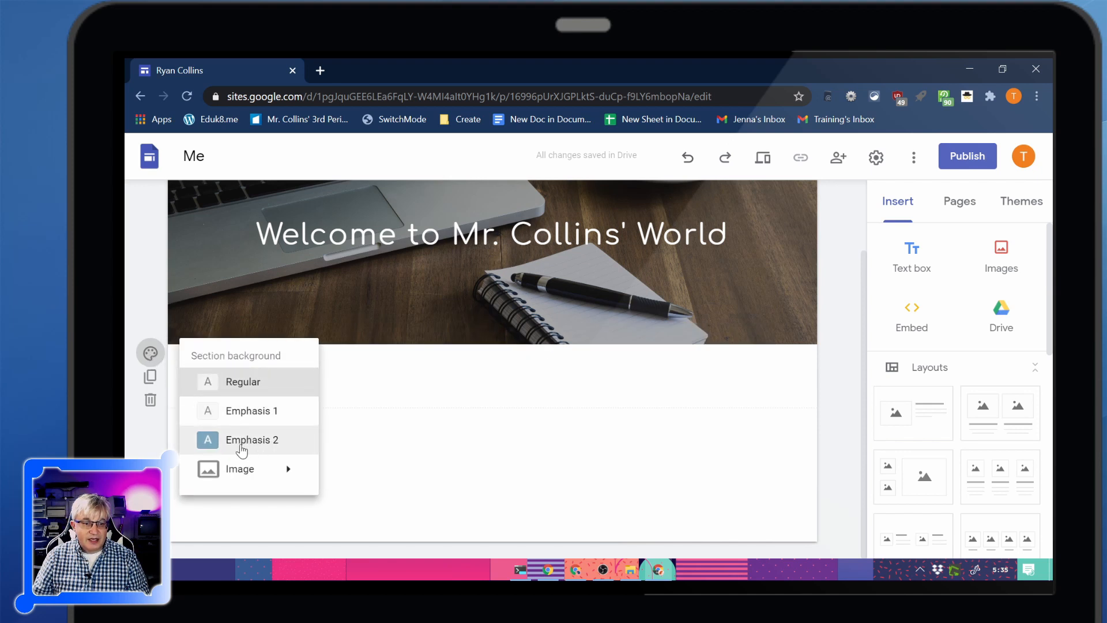
{"action": "left_click", "coordinate": [241, 445]}
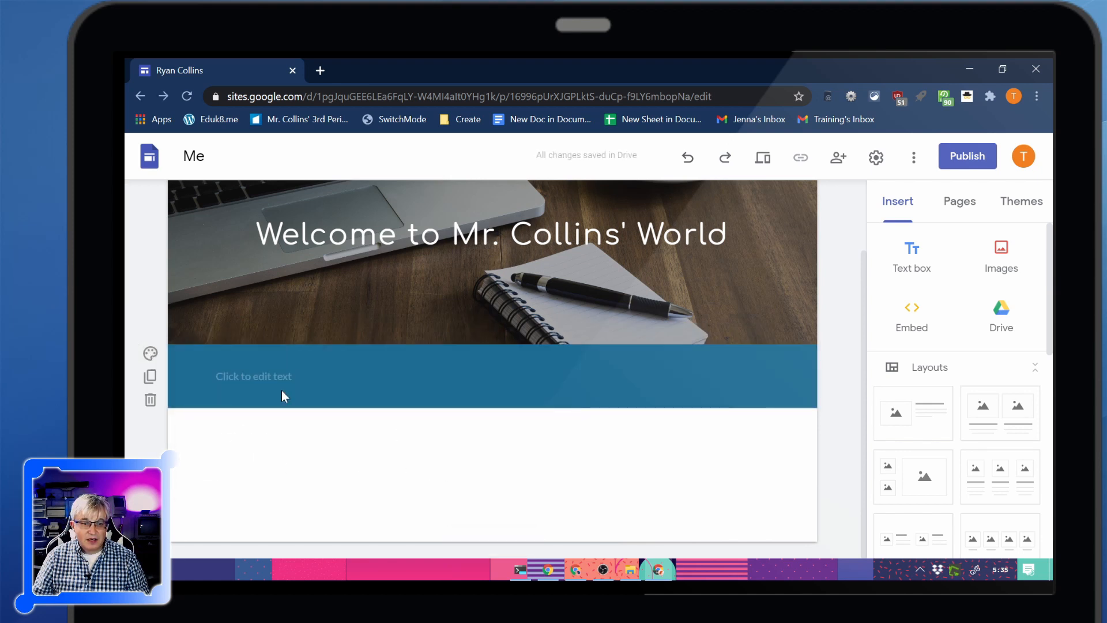
Add a second text box section below the blue one with the Emphasis 1 background
{"action": "left_click", "coordinate": [914, 258]}
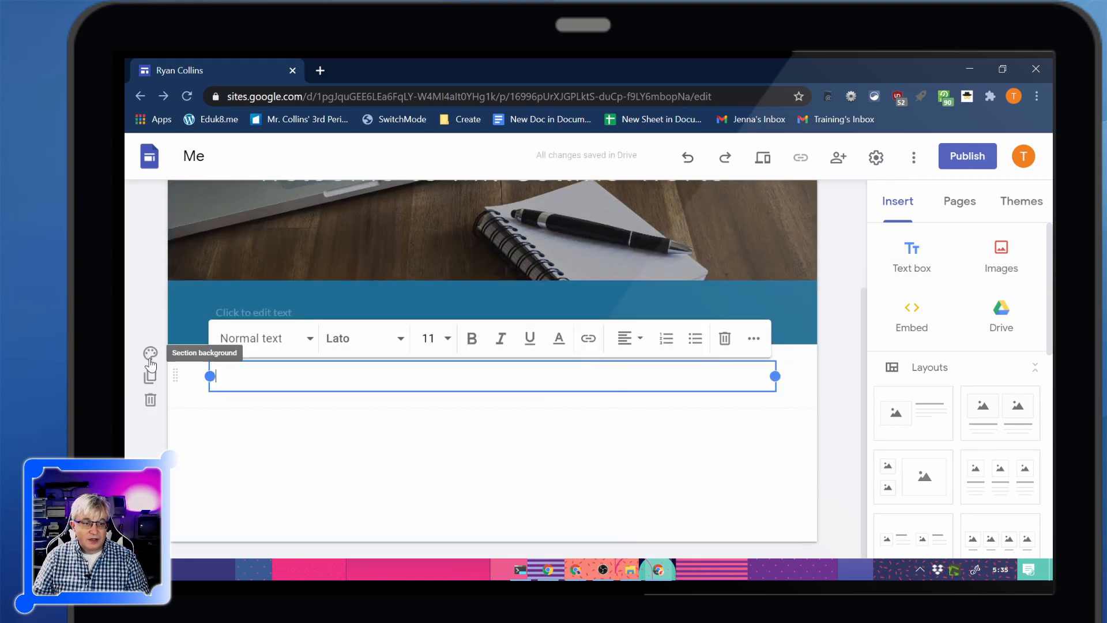
{"action": "left_click", "coordinate": [150, 353]}
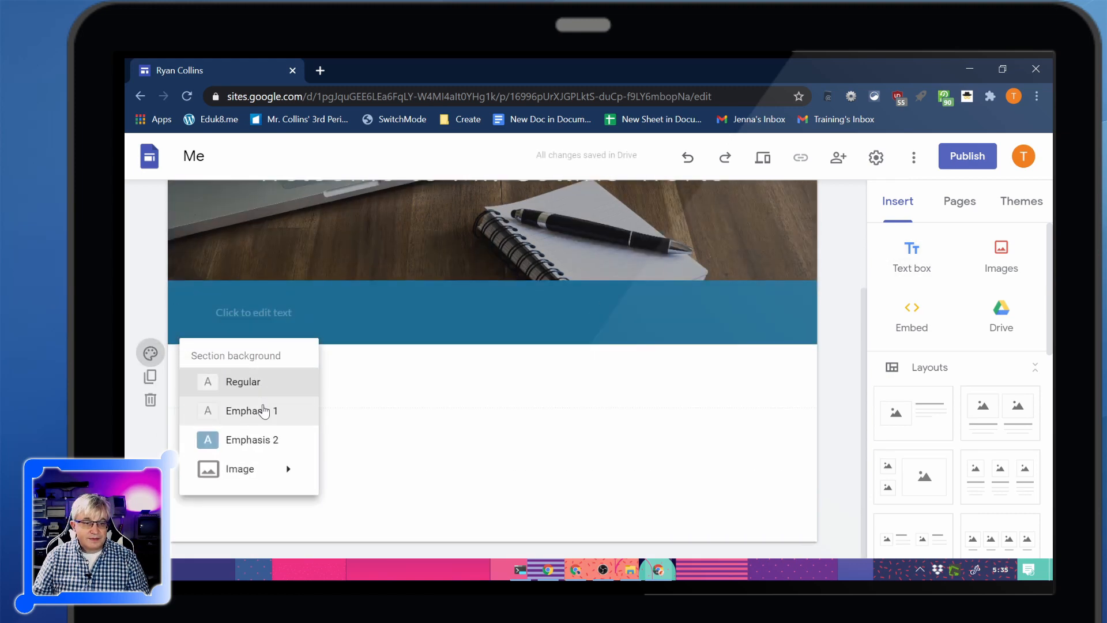
{"action": "left_click", "coordinate": [241, 410]}
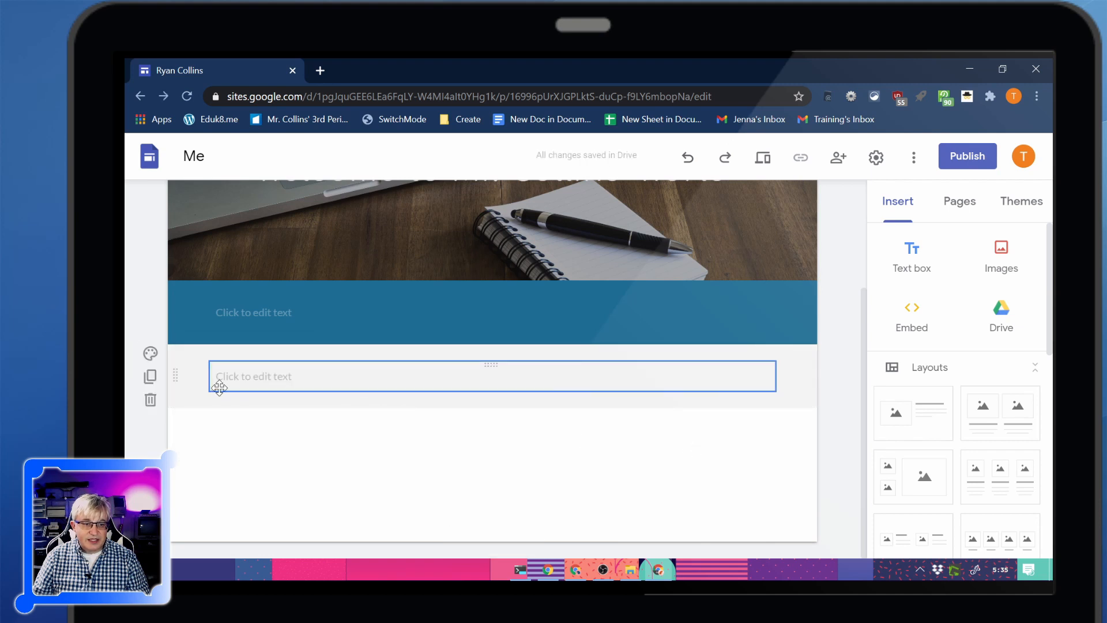
Add a third text box section at the end of the page with the Emphasis 2 background
{"action": "left_click", "coordinate": [923, 268]}
{"action": "left_click", "coordinate": [150, 353]}
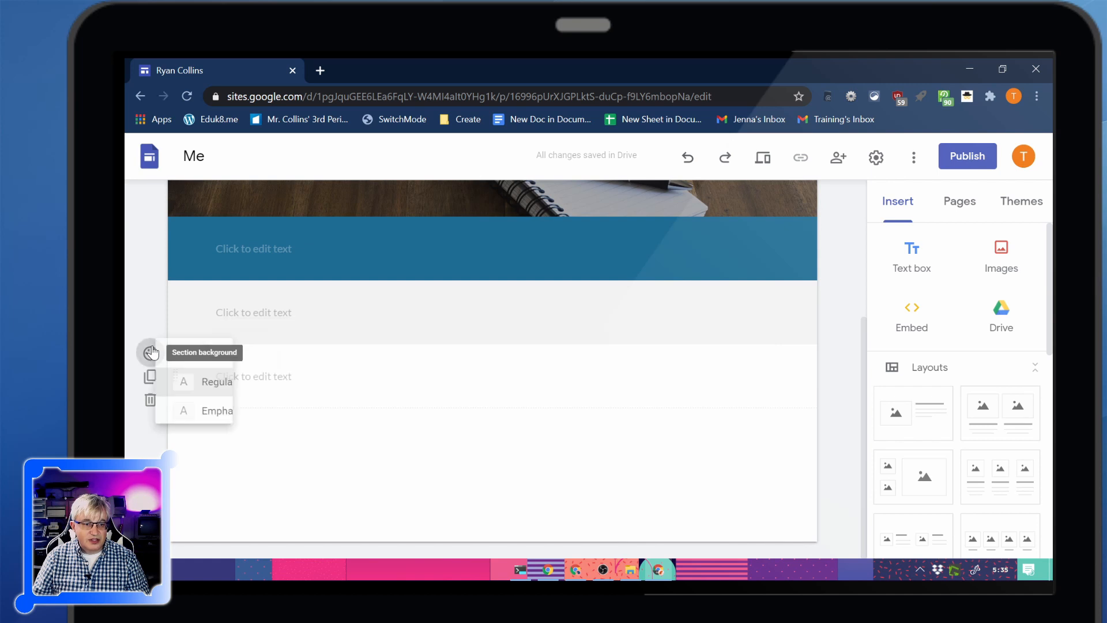
{"action": "left_click", "coordinate": [248, 439]}
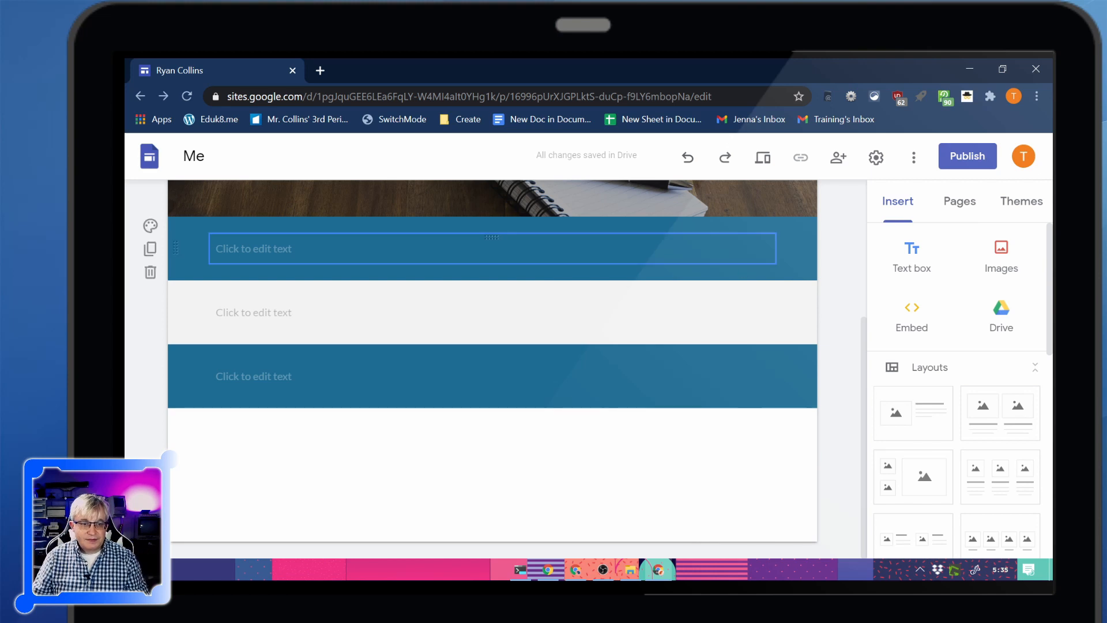
Give the text box directly below the header the Title style in Comfortaa Bold and enter "Hi!"
{"action": "left_click", "coordinate": [297, 254]}
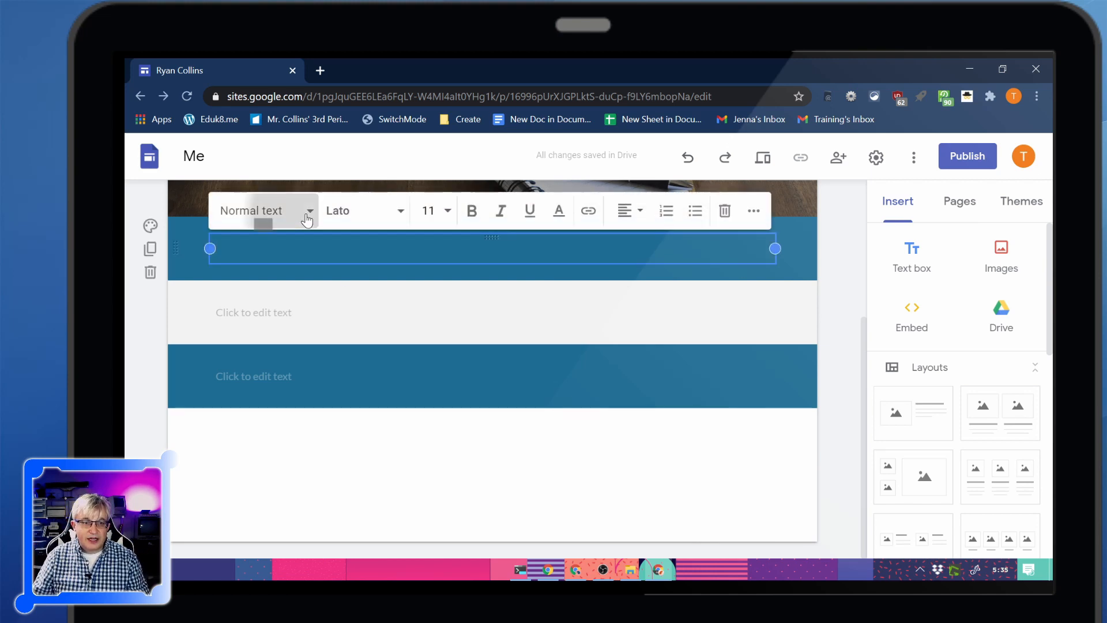
{"action": "left_click", "coordinate": [304, 210]}
{"action": "left_click", "coordinate": [274, 256]}
{"action": "left_click", "coordinate": [404, 214]}
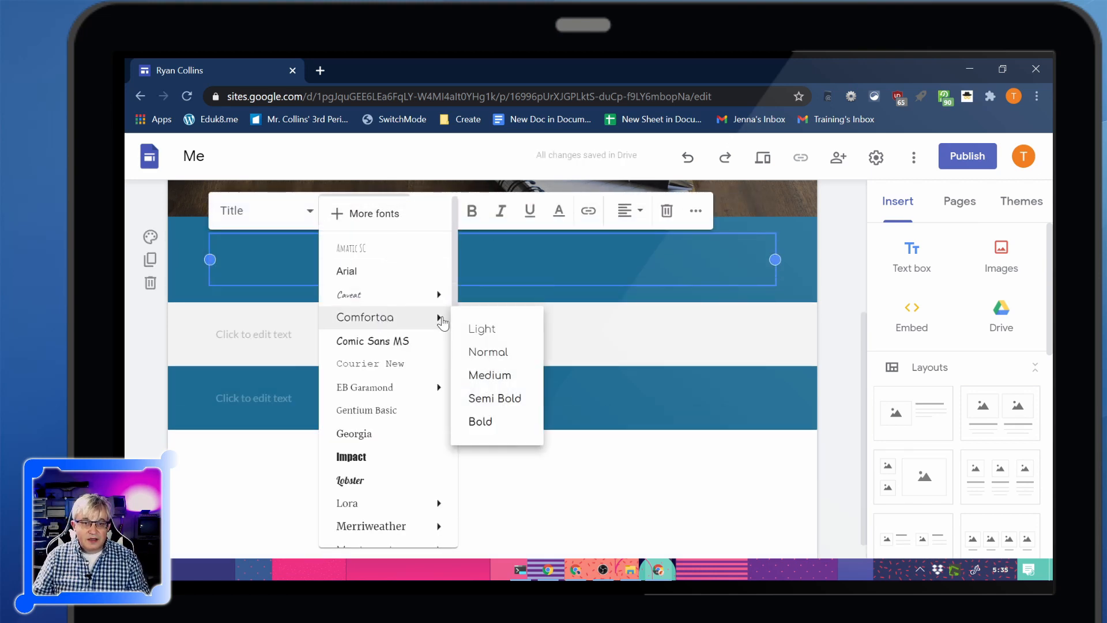
{"action": "left_click", "coordinate": [432, 211]}
{"action": "left_click", "coordinate": [402, 215]}
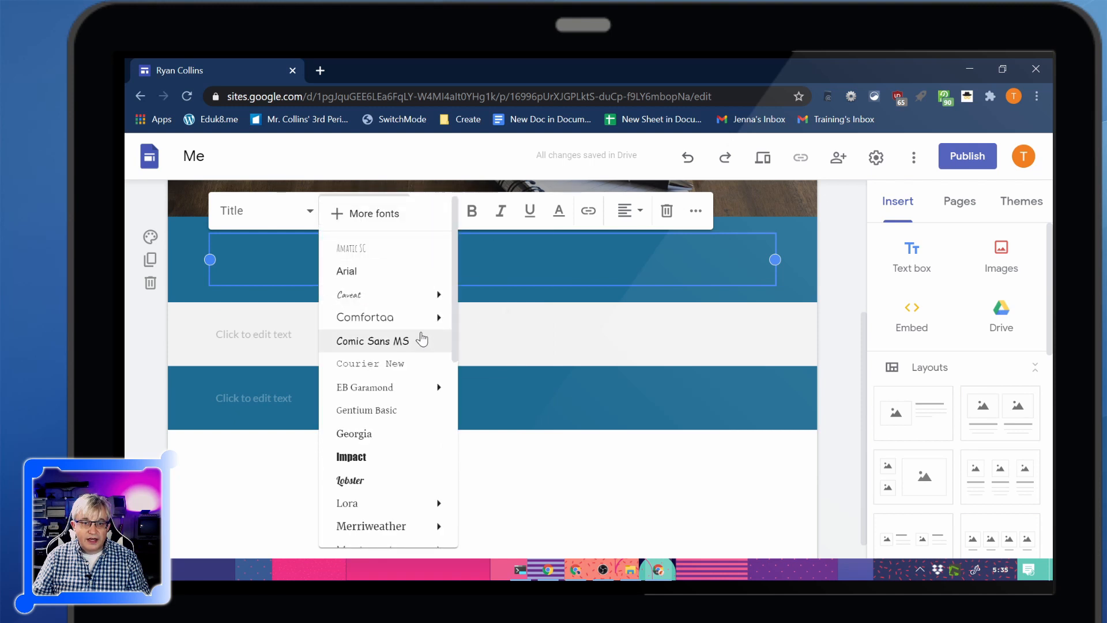
{"action": "mouse_move", "coordinate": [423, 319]}
{"action": "left_click", "coordinate": [490, 422]}
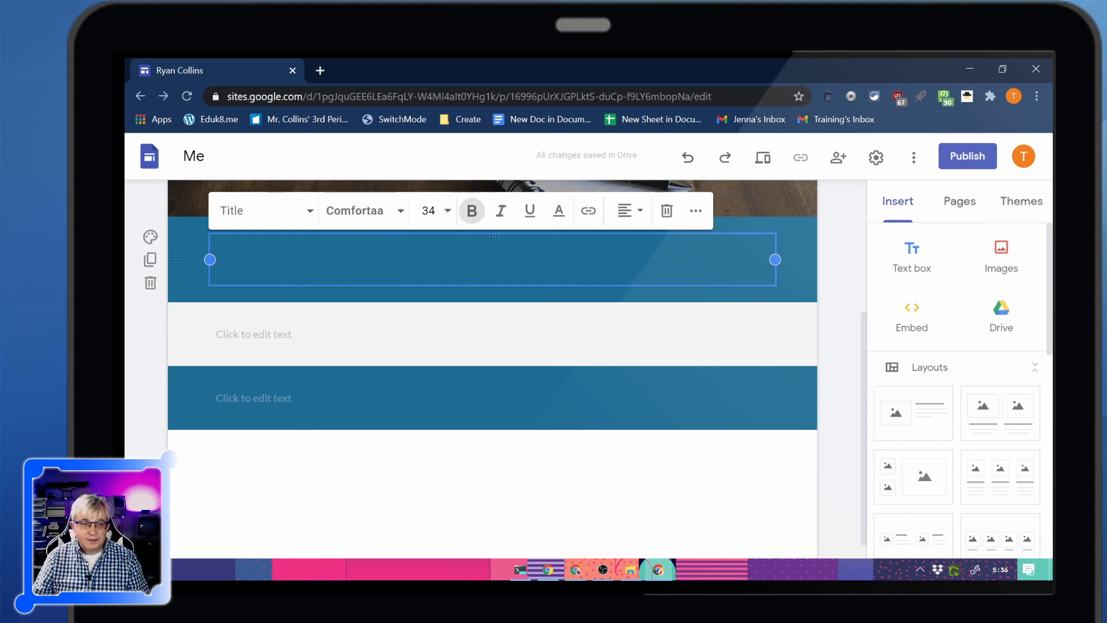
{"action": "type", "text": "Hi!"}
{"action": "key", "text": "Return"}
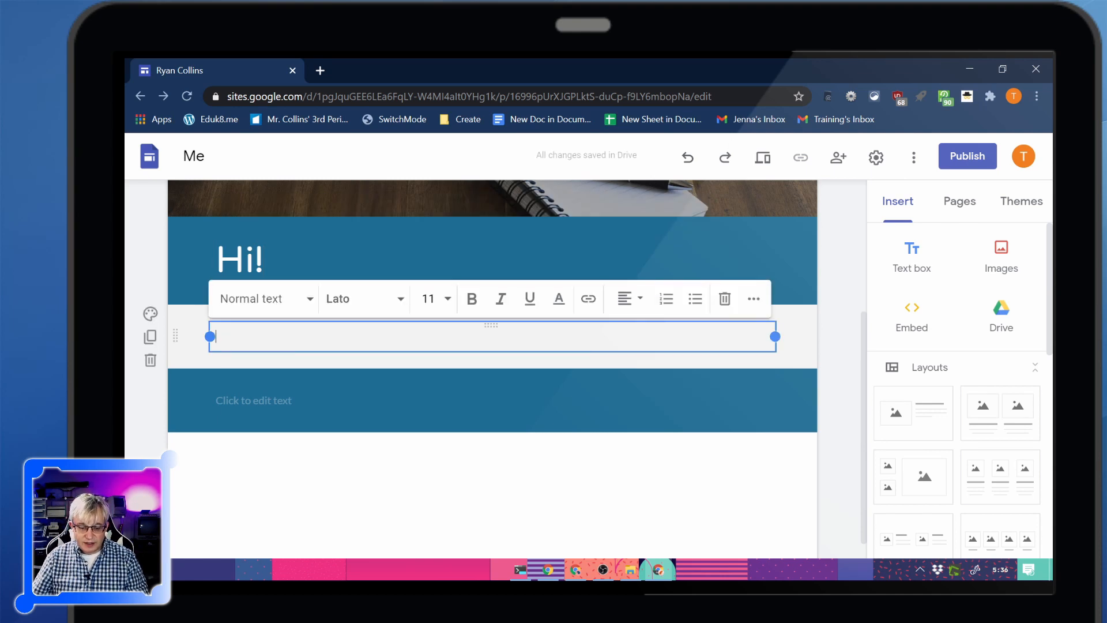
Enter "Welcome to my website, I'm glad you came." in the text box of the grey section
{"action": "type", "text": "Welcome to my website, "}
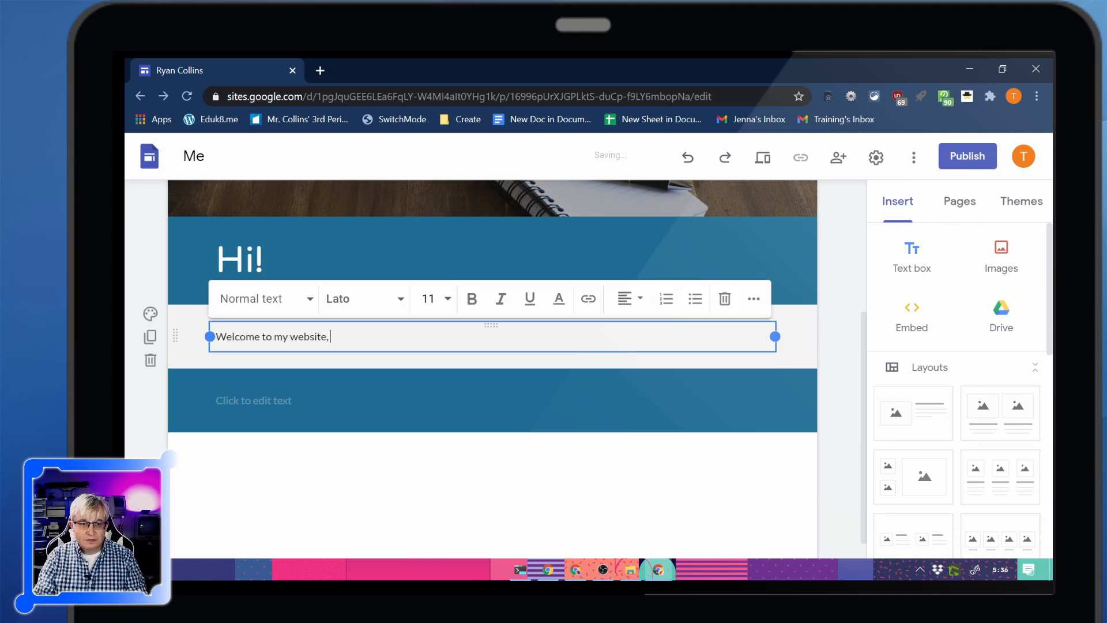
{"action": "type", "text": "I'm glad you came."}
{"action": "left_click", "coordinate": [181, 391]}
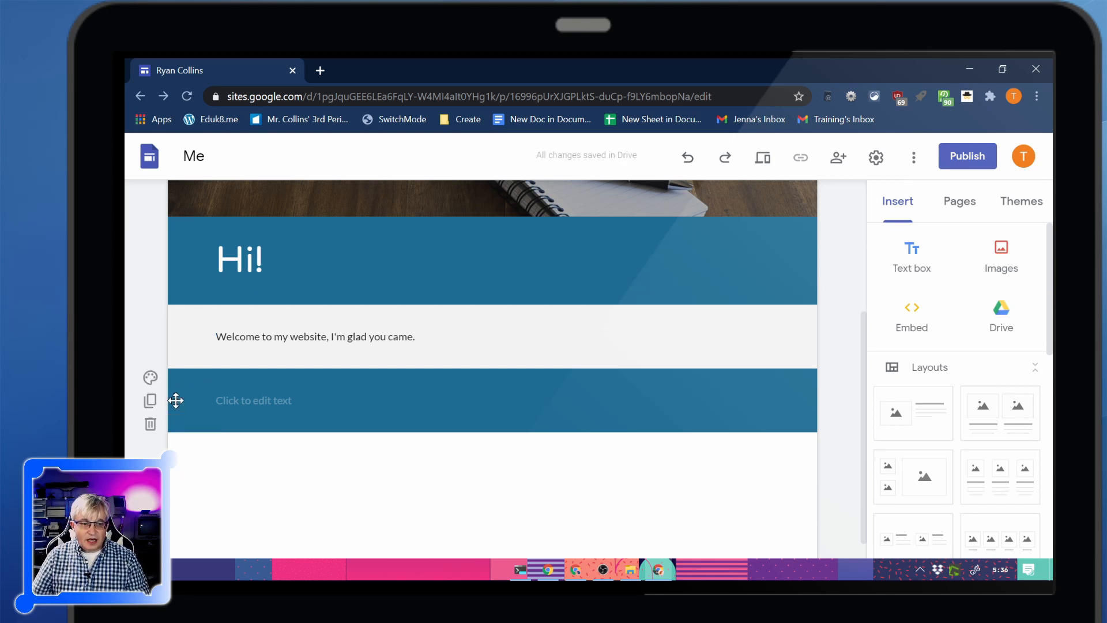
Try reordering the "Hi!" and empty blue sections, restore their order and delete the empty blue section
{"action": "left_click_drag", "start_coordinate": [175, 399], "coordinate": [189, 446]}
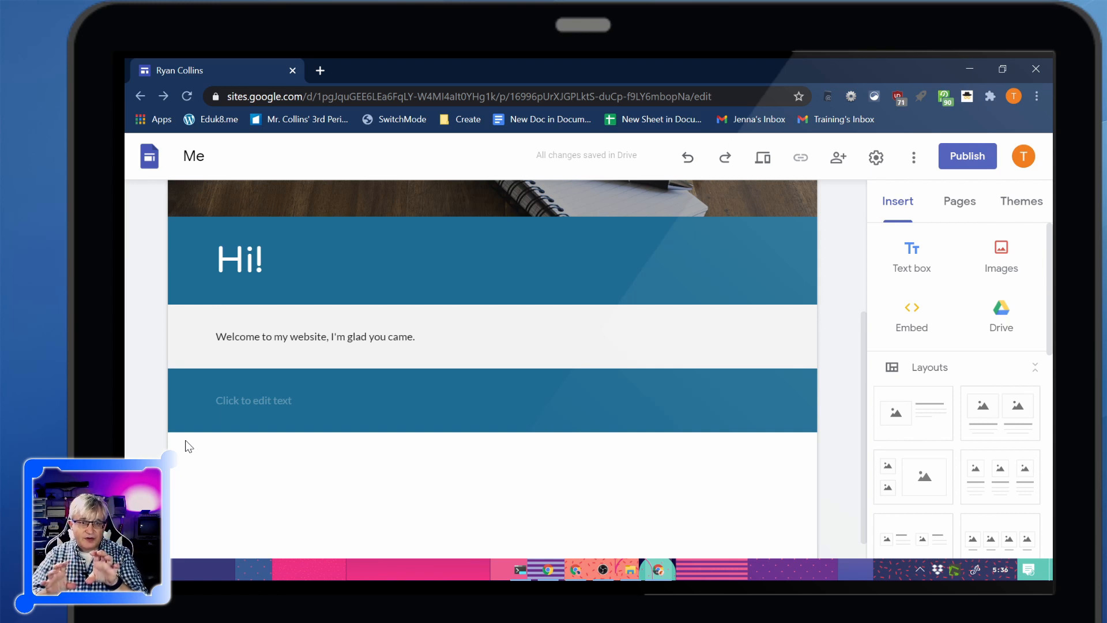
{"action": "mouse_move", "coordinate": [156, 260]}
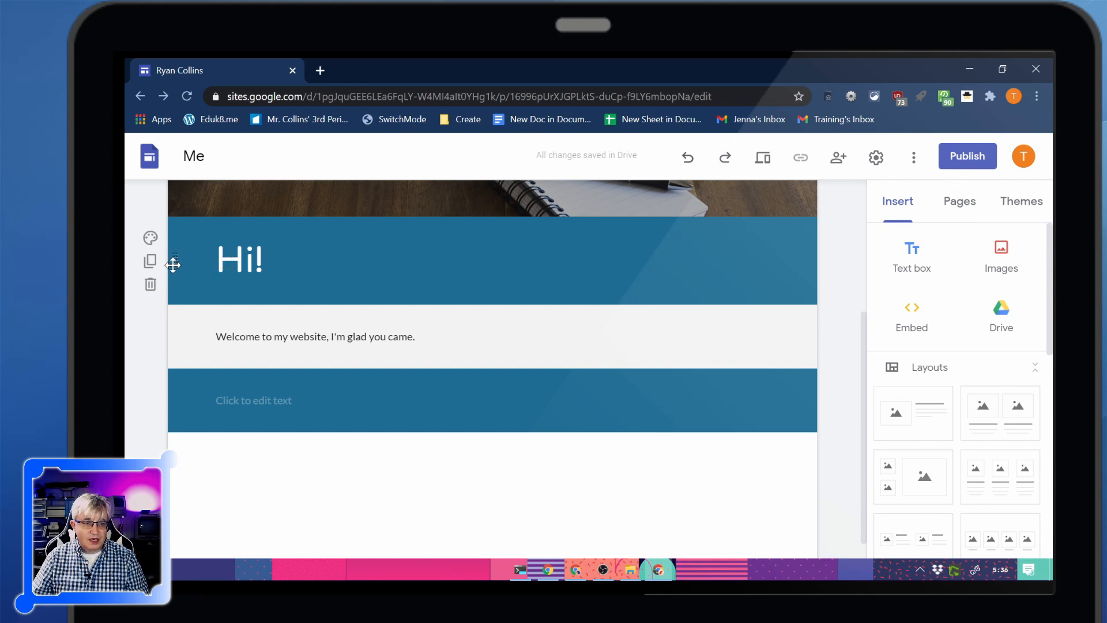
{"action": "left_click_drag", "start_coordinate": [178, 263], "coordinate": [185, 502]}
{"action": "left_click_drag", "start_coordinate": [175, 382], "coordinate": [203, 435]}
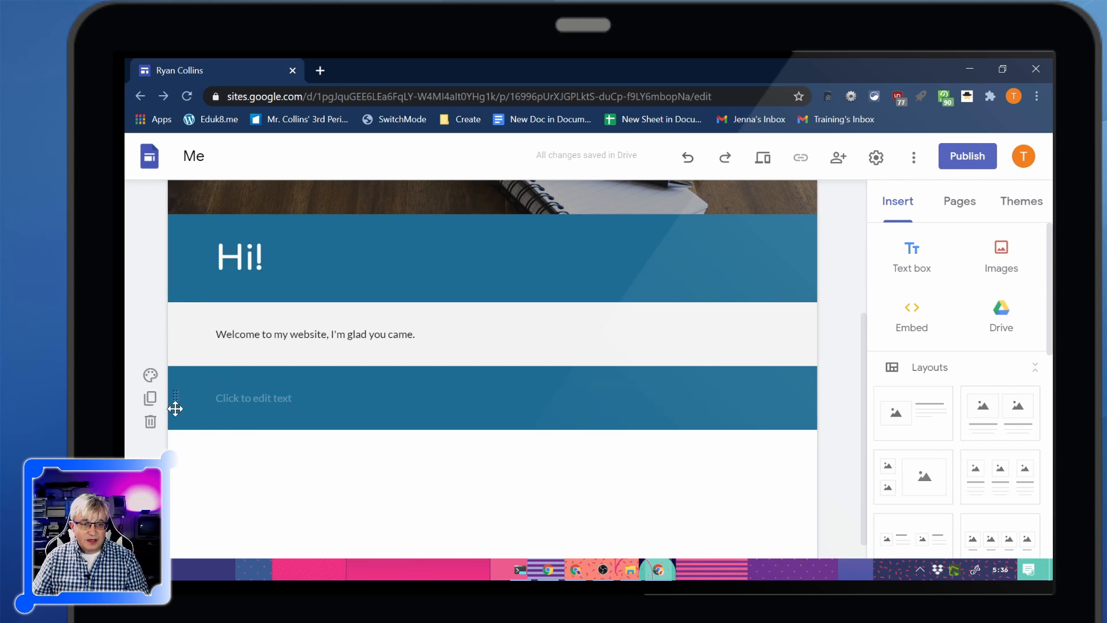
{"action": "left_click", "coordinate": [150, 427]}
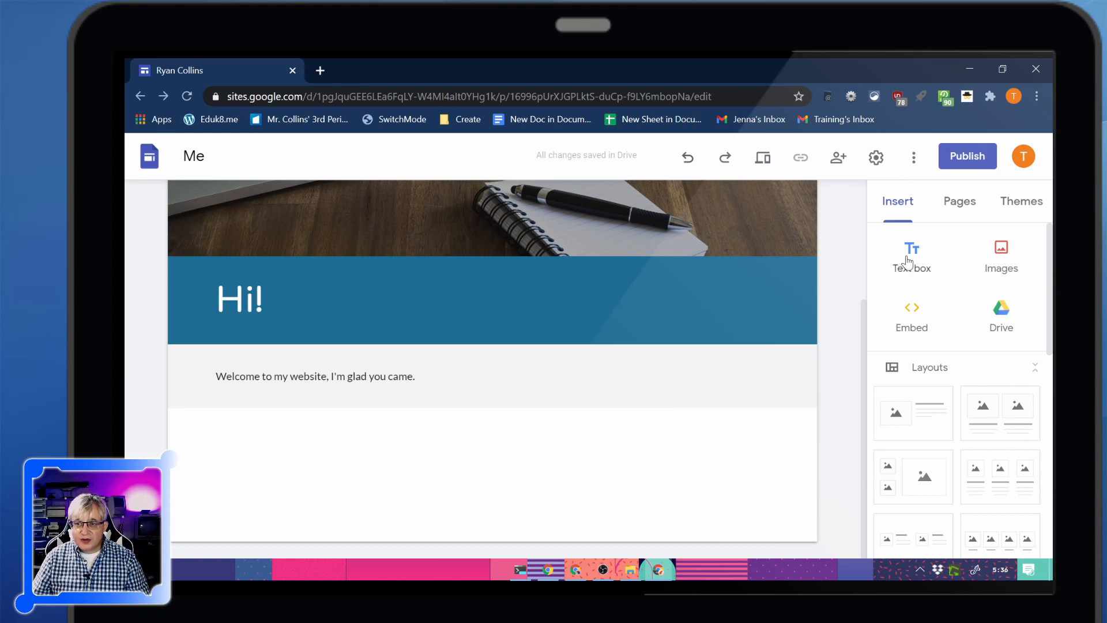
Insert the picture IMG_0211.JPG from Google Drive below the welcome text
{"action": "left_click", "coordinate": [1003, 260]}
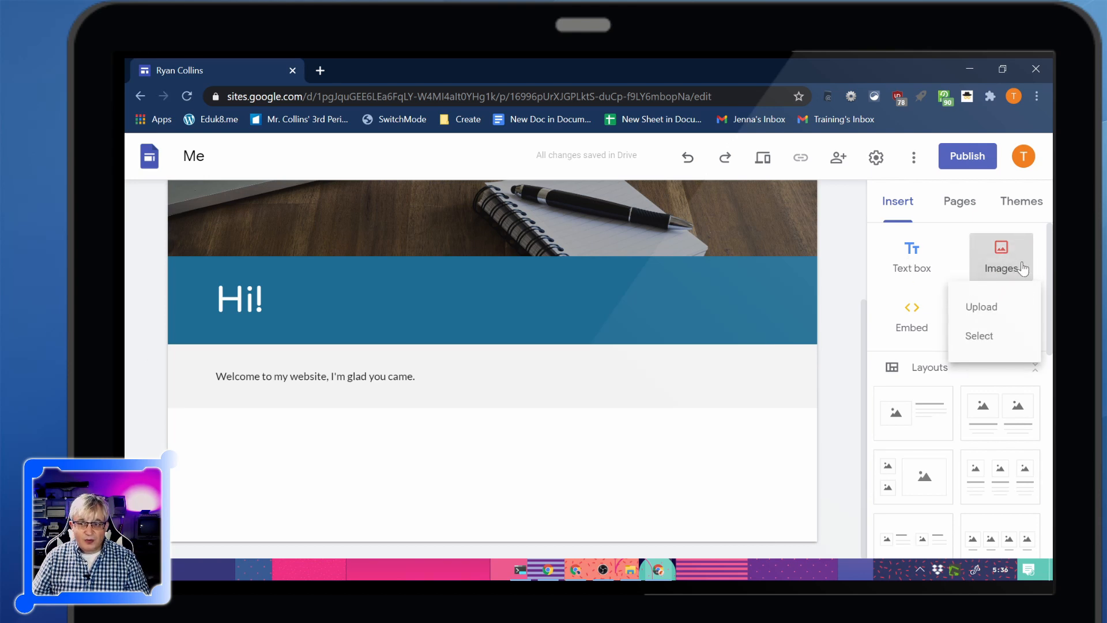
{"action": "left_click", "coordinate": [993, 338]}
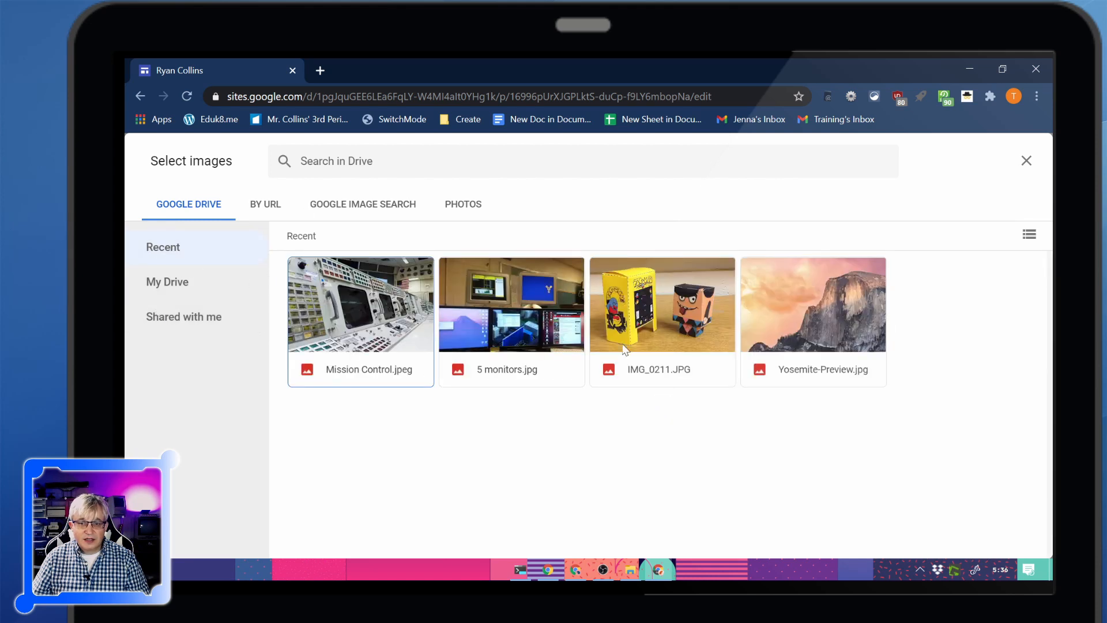
{"action": "left_click", "coordinate": [673, 309]}
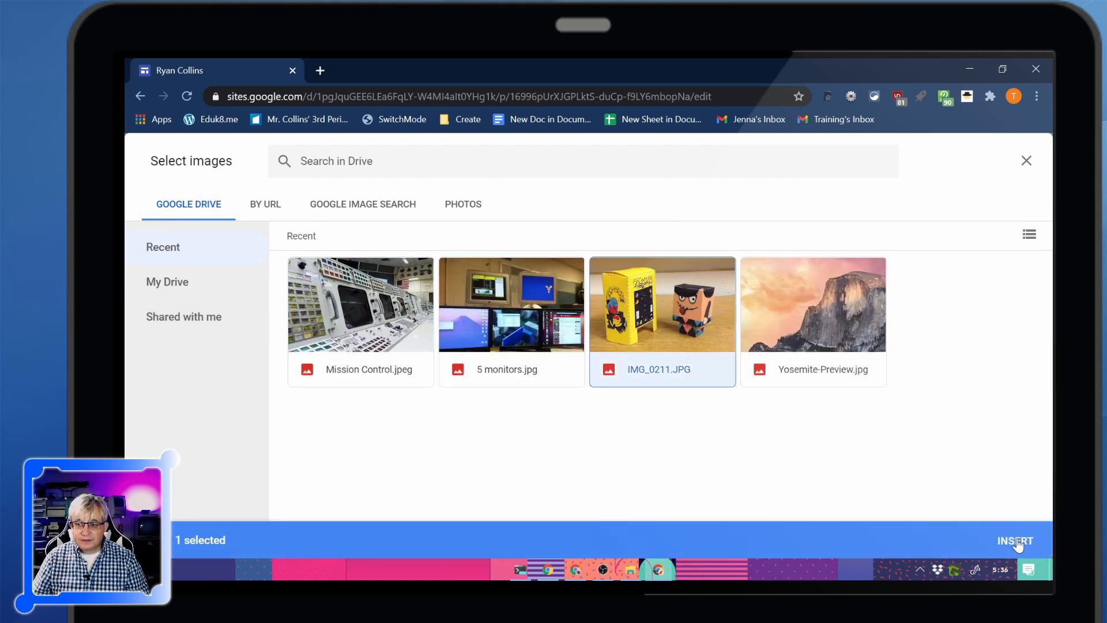
{"action": "left_click", "coordinate": [1018, 544]}
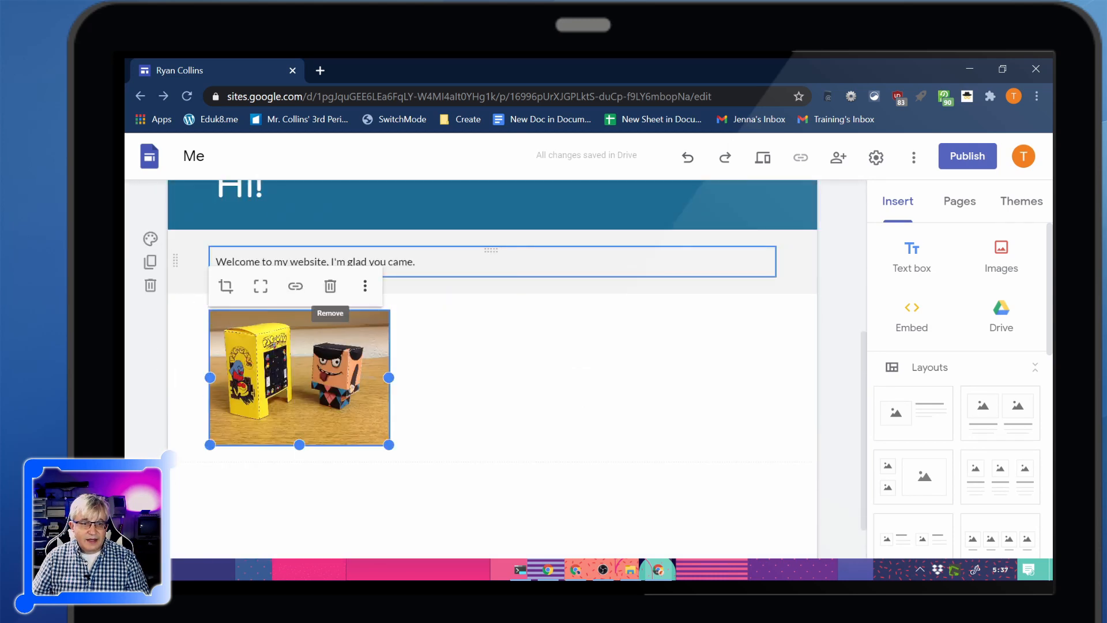
Widen the inserted picture across most of the page and pull its left edge slightly inward to centre it
{"action": "left_click", "coordinate": [432, 314]}
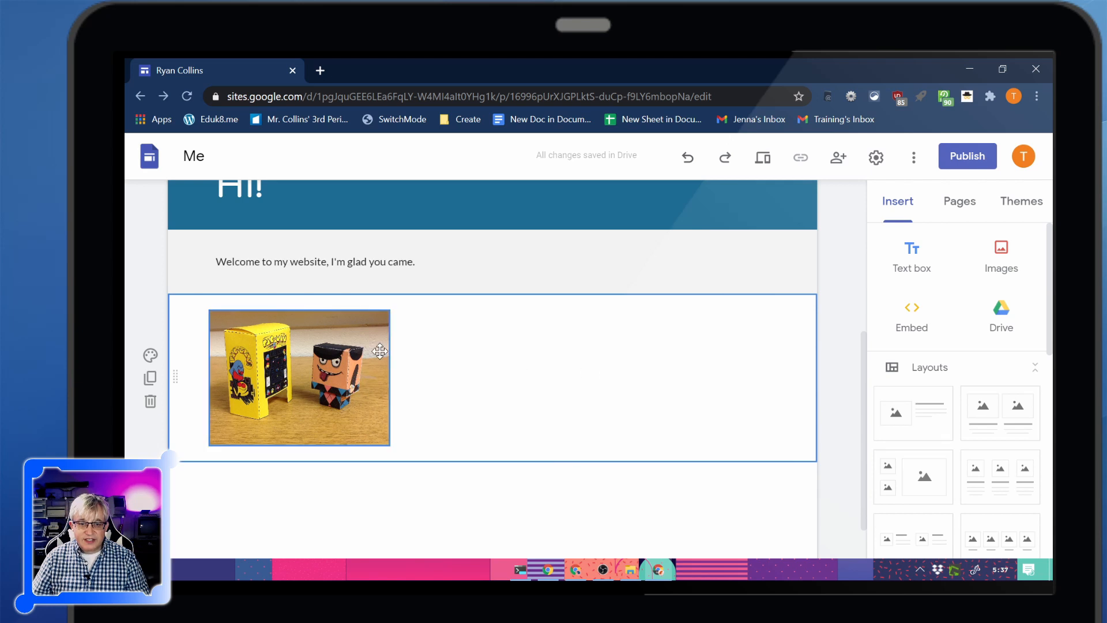
{"action": "left_click_drag", "start_coordinate": [359, 353], "coordinate": [273, 355]}
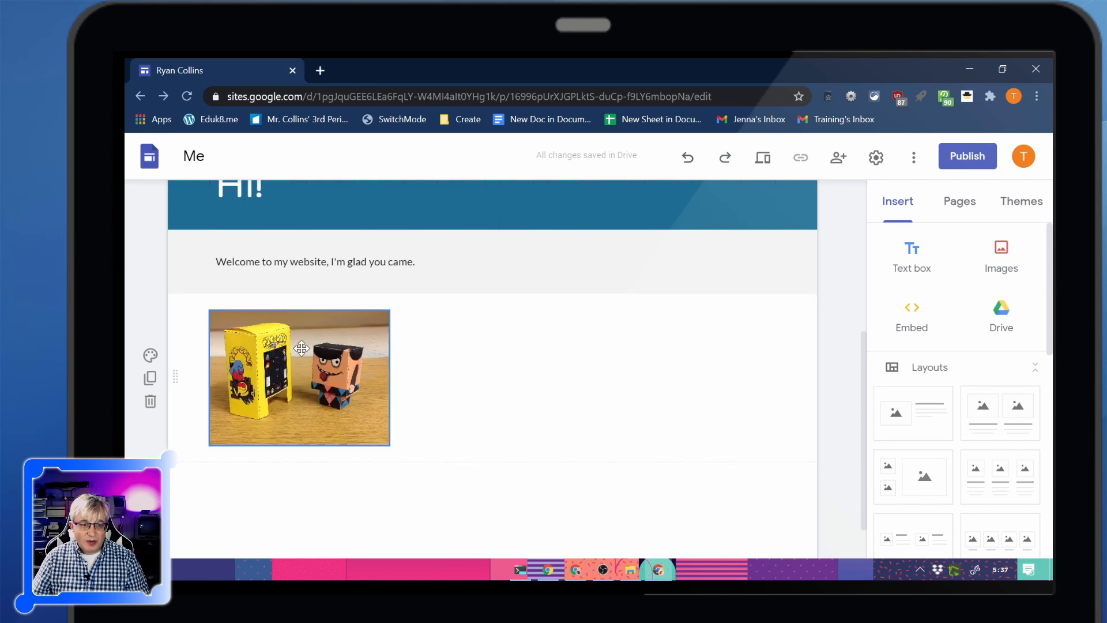
{"action": "left_click", "coordinate": [366, 377]}
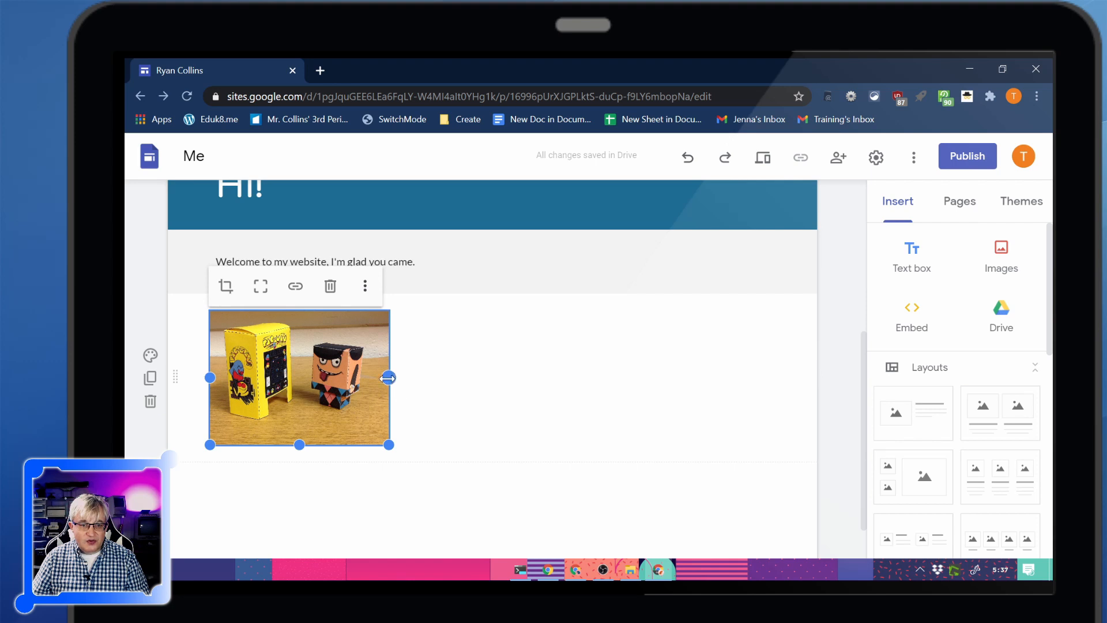
{"action": "left_click_drag", "start_coordinate": [388, 377], "coordinate": [720, 393]}
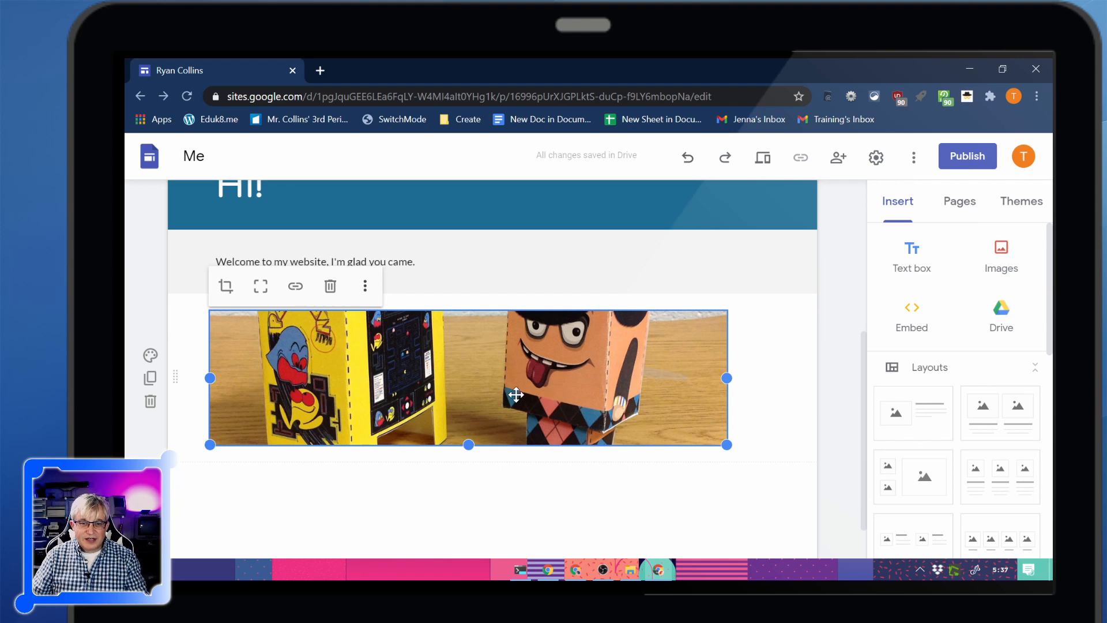
{"action": "left_click_drag", "start_coordinate": [516, 395], "coordinate": [555, 380]}
{"action": "double_click", "coordinate": [419, 380]}
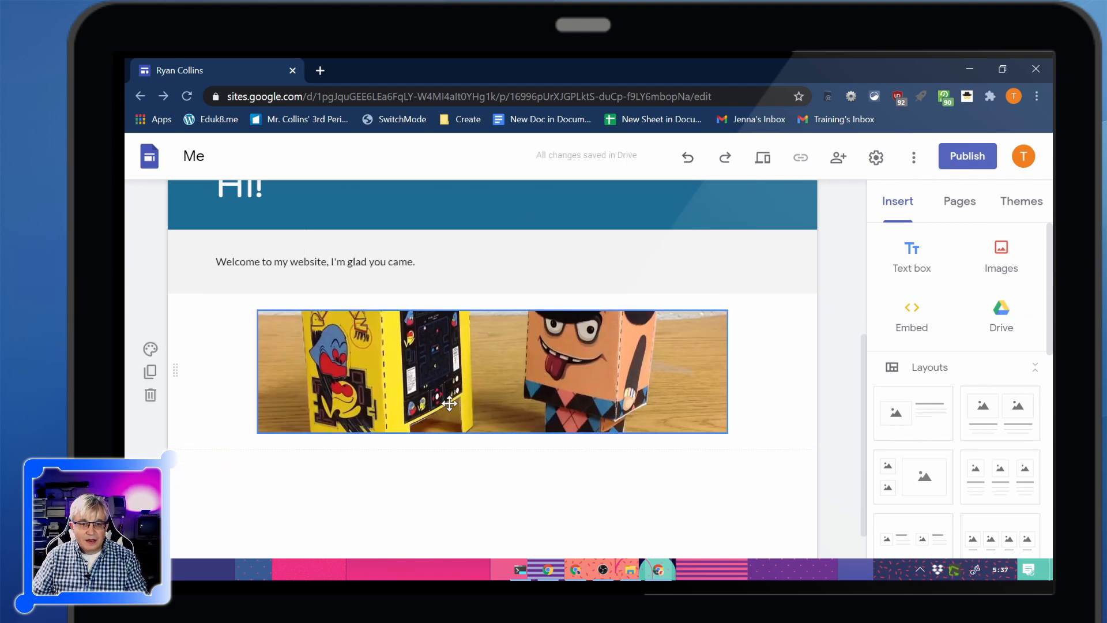
Uncrop the widened picture to its full frame
{"action": "left_click", "coordinate": [450, 404]}
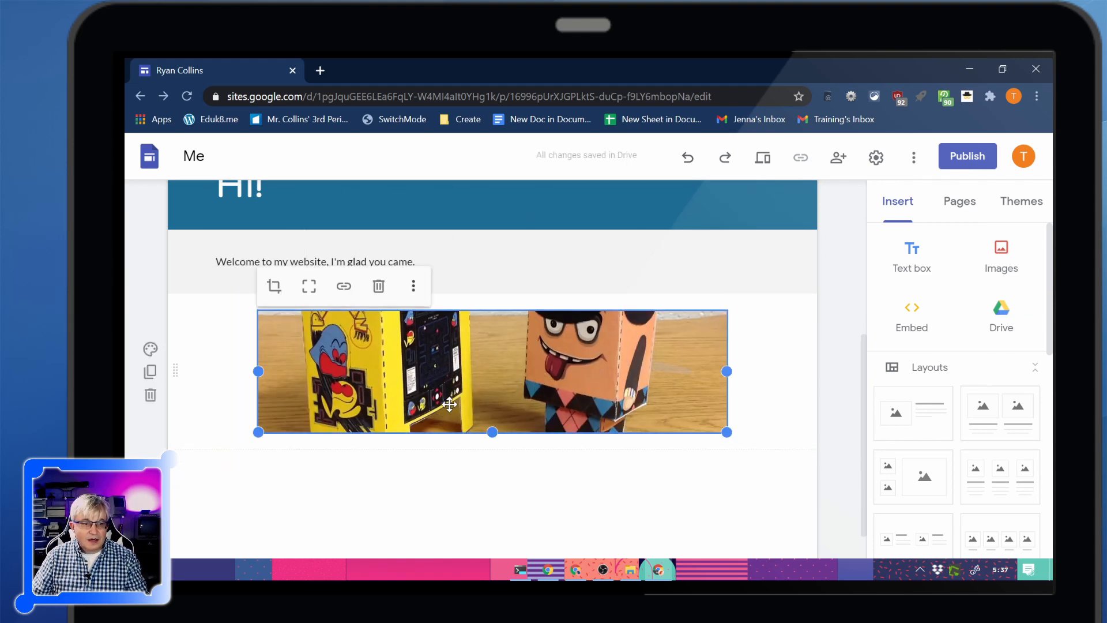
{"action": "left_click", "coordinate": [312, 292]}
{"action": "scroll", "coordinate": [528, 435], "scroll_direction": "down", "scroll_amount": 4}
{"action": "scroll", "coordinate": [502, 356], "scroll_direction": "up", "scroll_amount": 3}
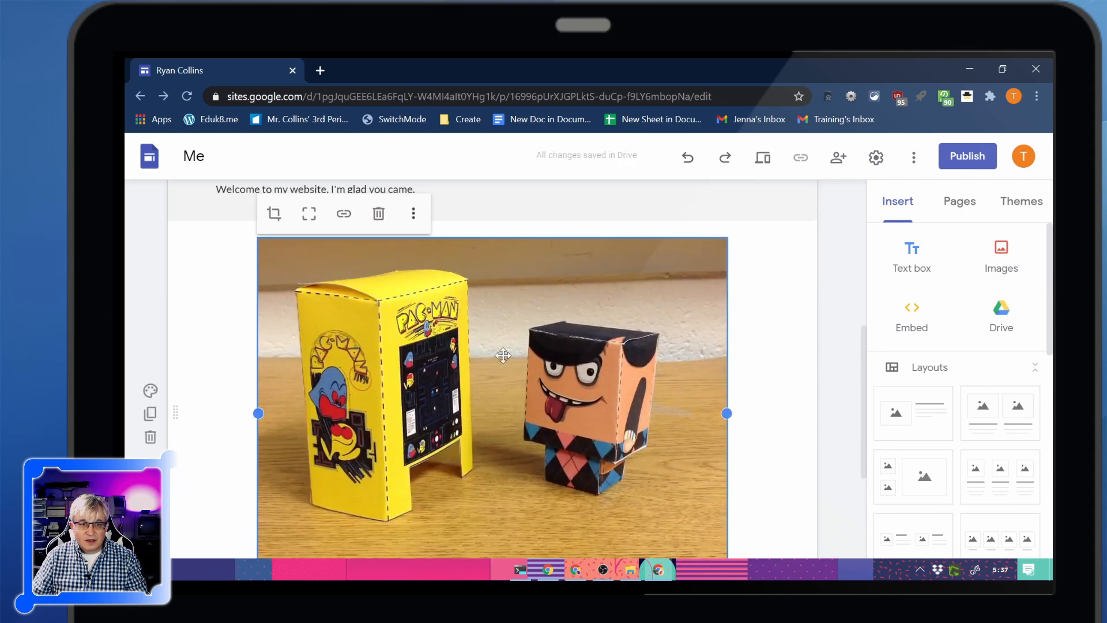
Crop the picture by zooming in about a third of the range and framing the paper figure's face
{"action": "left_click", "coordinate": [273, 214]}
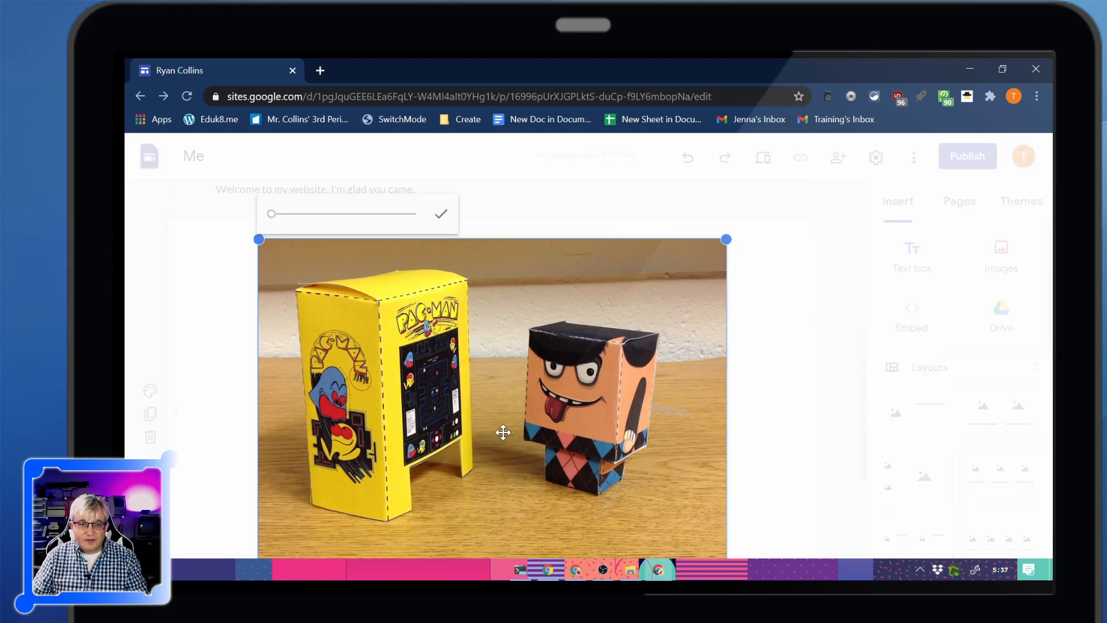
{"action": "scroll", "coordinate": [491, 451], "scroll_direction": "down", "scroll_amount": 2}
{"action": "scroll", "coordinate": [263, 297], "scroll_direction": "up", "scroll_amount": 4}
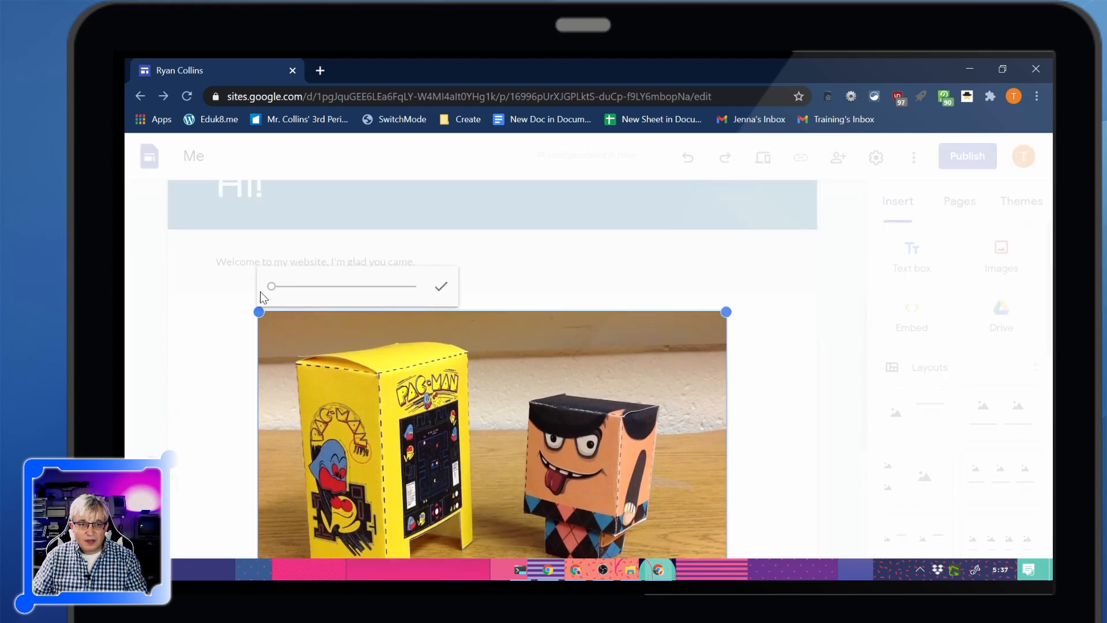
{"action": "left_click_drag", "start_coordinate": [273, 287], "coordinate": [316, 286]}
{"action": "left_click_drag", "start_coordinate": [585, 447], "coordinate": [284, 553]}
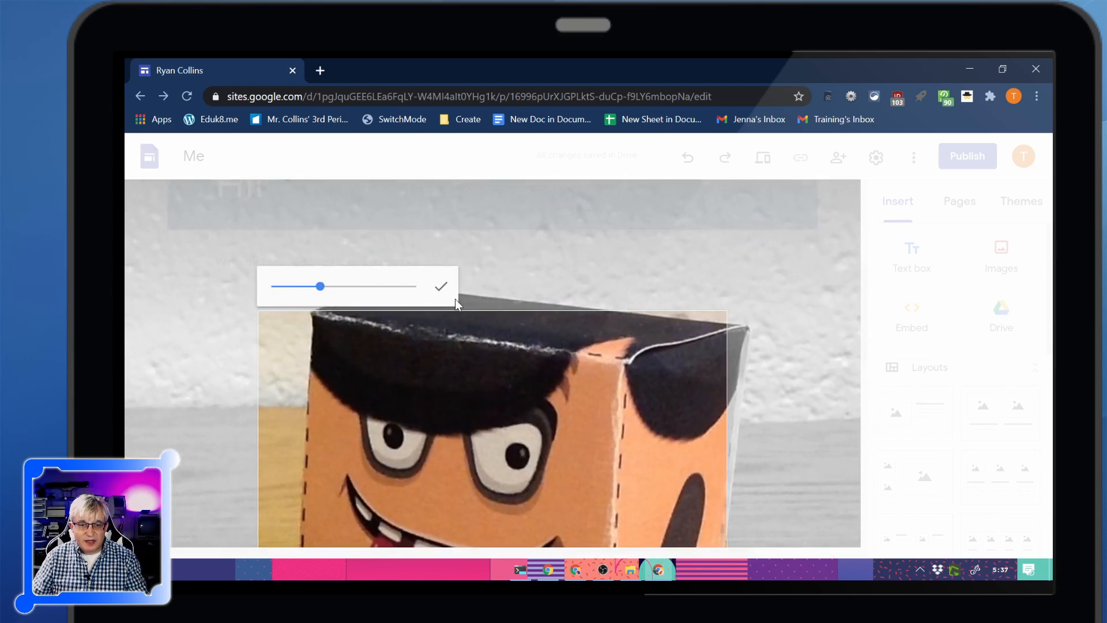
{"action": "left_click", "coordinate": [435, 288]}
{"action": "scroll", "coordinate": [870, 387], "scroll_direction": "down", "scroll_amount": 3}
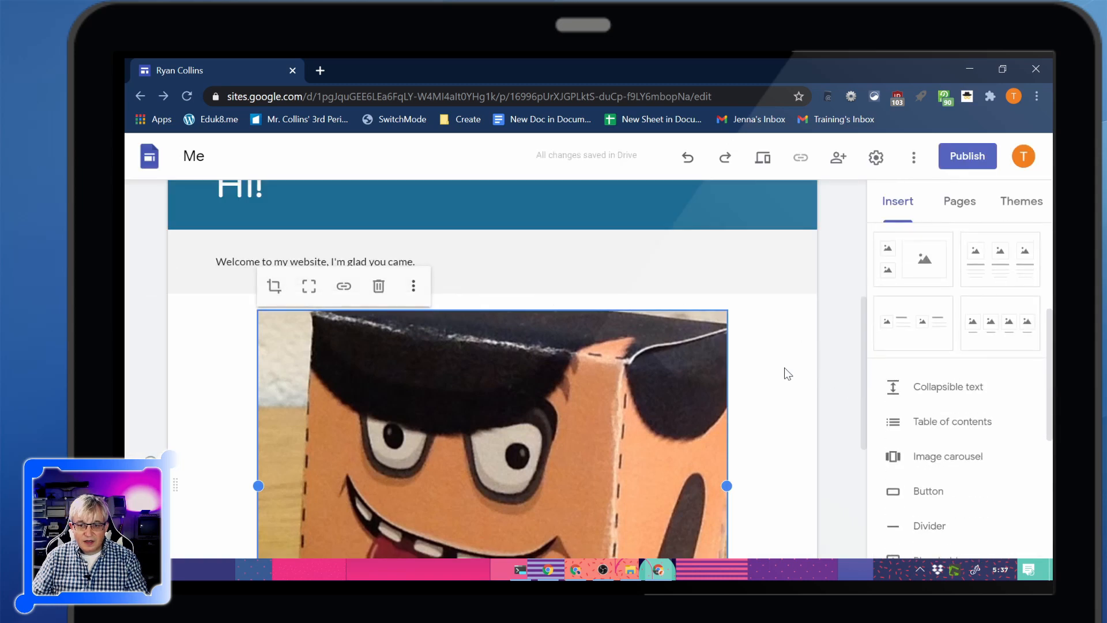
Shrink the cropped picture to about a third of the page width and move it to the page's left margin
{"action": "scroll", "coordinate": [774, 363], "scroll_direction": "down", "scroll_amount": 3}
{"action": "left_click_drag", "start_coordinate": [726, 443], "coordinate": [657, 403]}
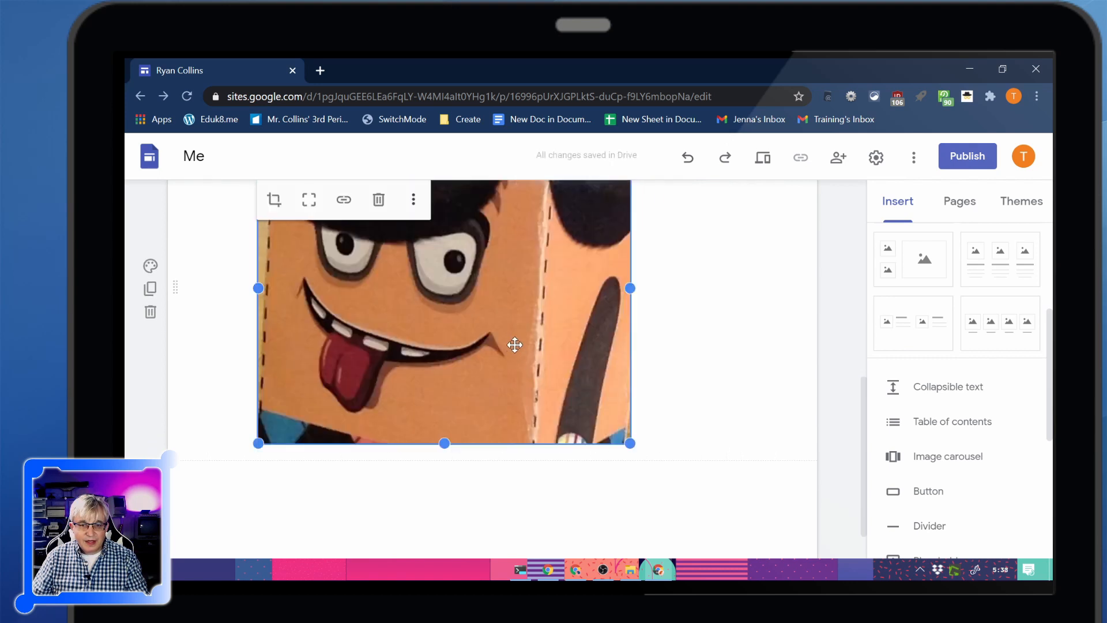
{"action": "left_click_drag", "start_coordinate": [514, 344], "coordinate": [331, 276]}
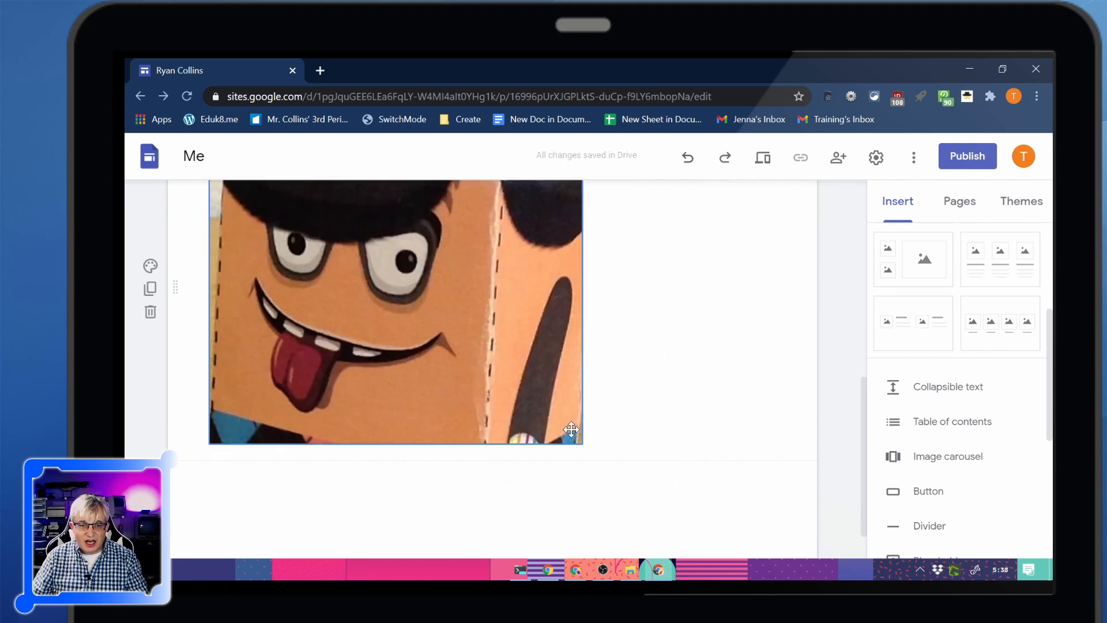
{"action": "scroll", "coordinate": [684, 434], "scroll_direction": "up", "scroll_amount": 4}
{"action": "scroll", "coordinate": [519, 467], "scroll_direction": "down", "scroll_amount": 3}
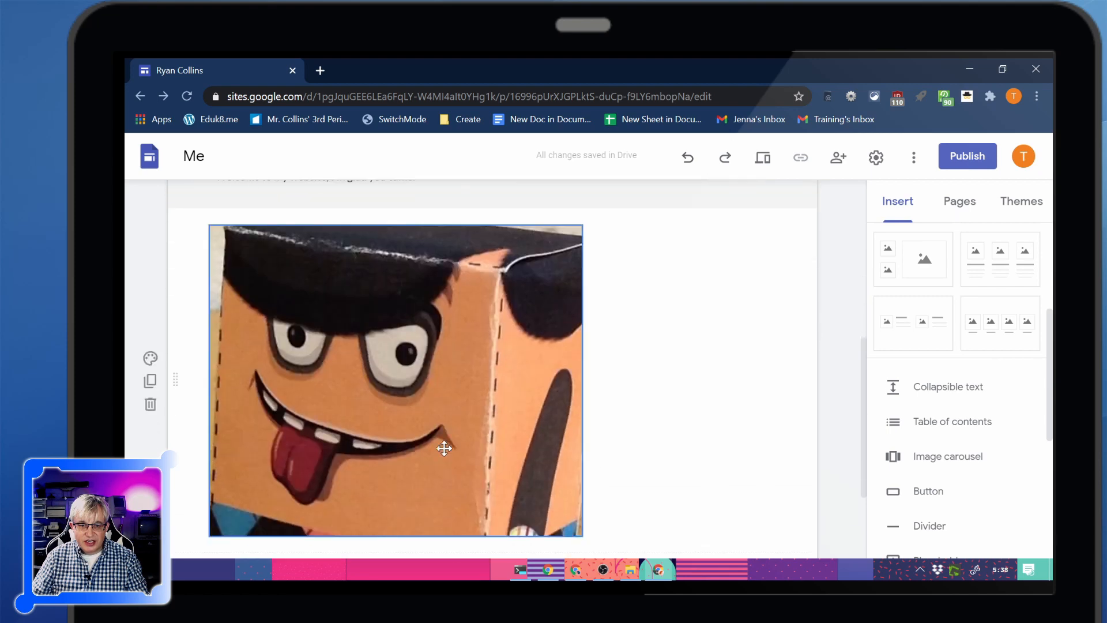
{"action": "left_click", "coordinate": [445, 445]}
{"action": "left_click_drag", "start_coordinate": [583, 536], "coordinate": [459, 440]}
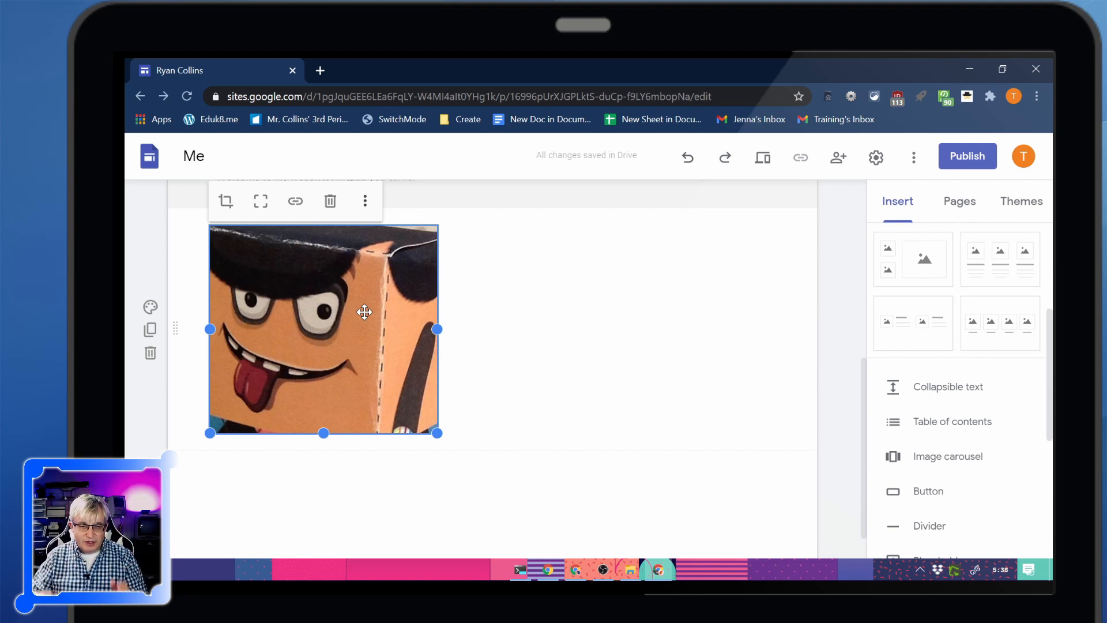
Delete the cropped picture from below the welcome text
{"action": "left_click_drag", "start_coordinate": [368, 308], "coordinate": [308, 268]}
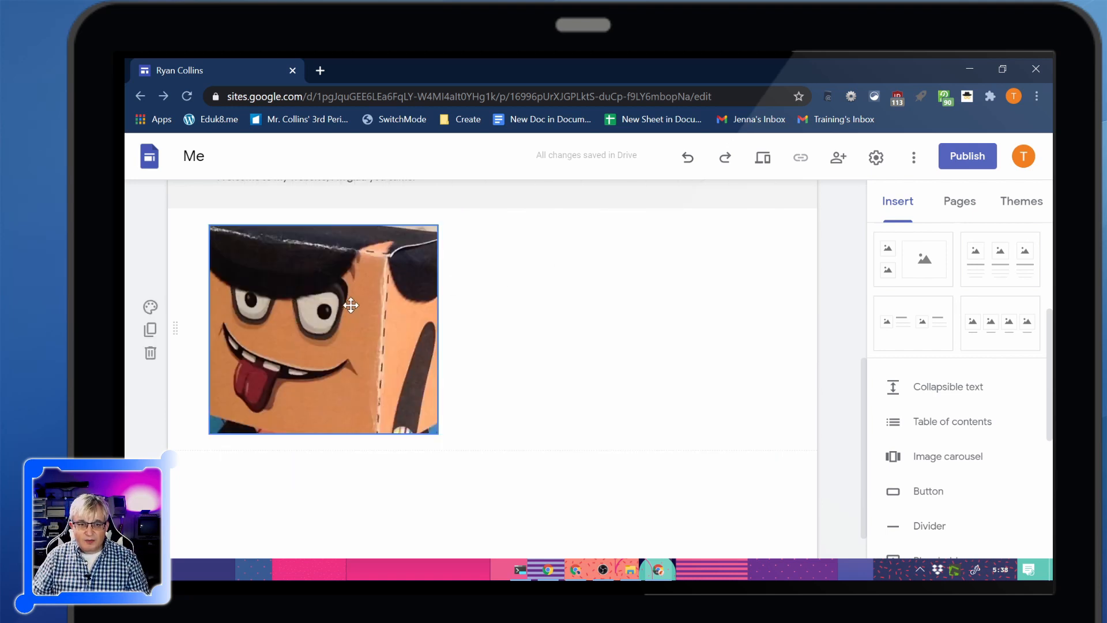
{"action": "left_click_drag", "start_coordinate": [352, 305], "coordinate": [259, 274]}
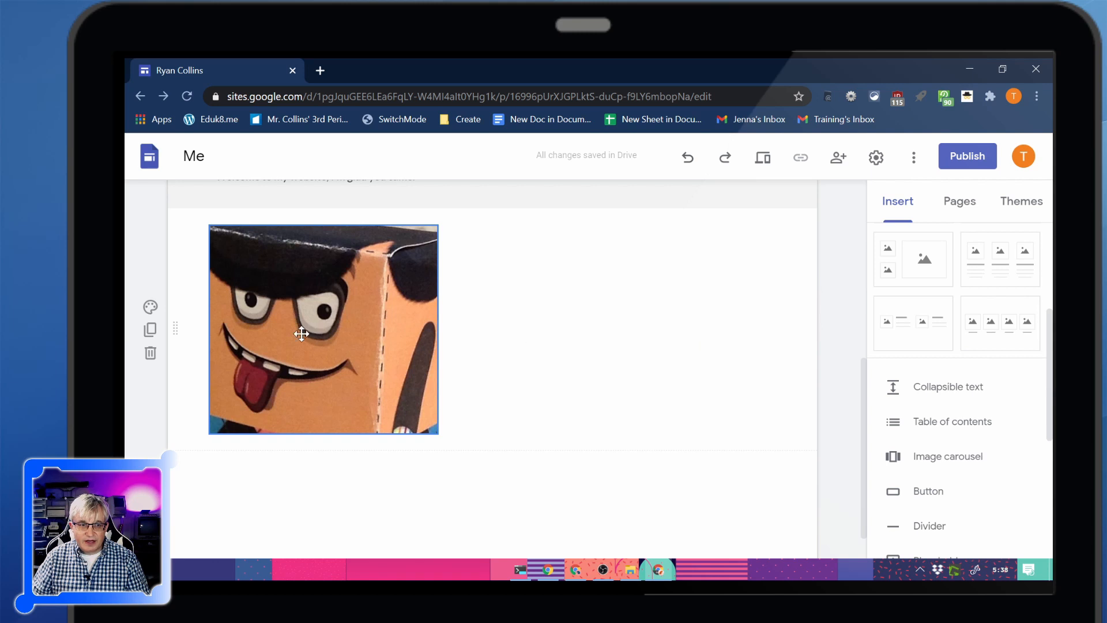
{"action": "scroll", "coordinate": [142, 362], "scroll_direction": "up", "scroll_amount": 3}
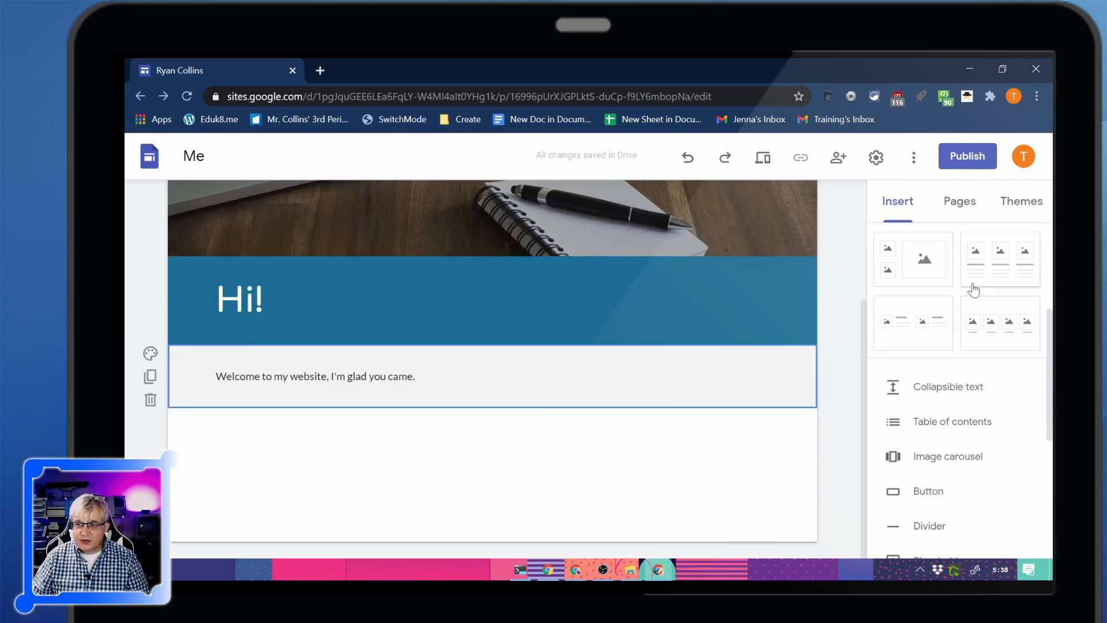
Insert the layout with one picture placeholder beside a heading and text below the welcome section
{"action": "scroll", "coordinate": [1025, 353], "scroll_direction": "down", "scroll_amount": 3}
{"action": "scroll", "coordinate": [1025, 353], "scroll_direction": "up", "scroll_amount": 6}
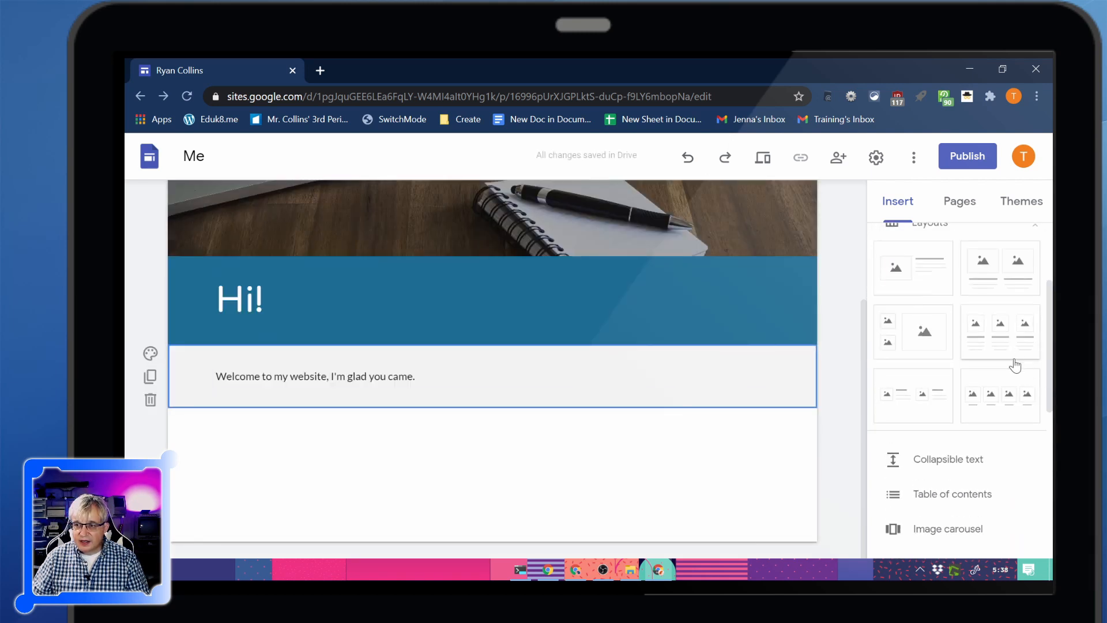
{"action": "scroll", "coordinate": [947, 443], "scroll_direction": "down", "scroll_amount": 2}
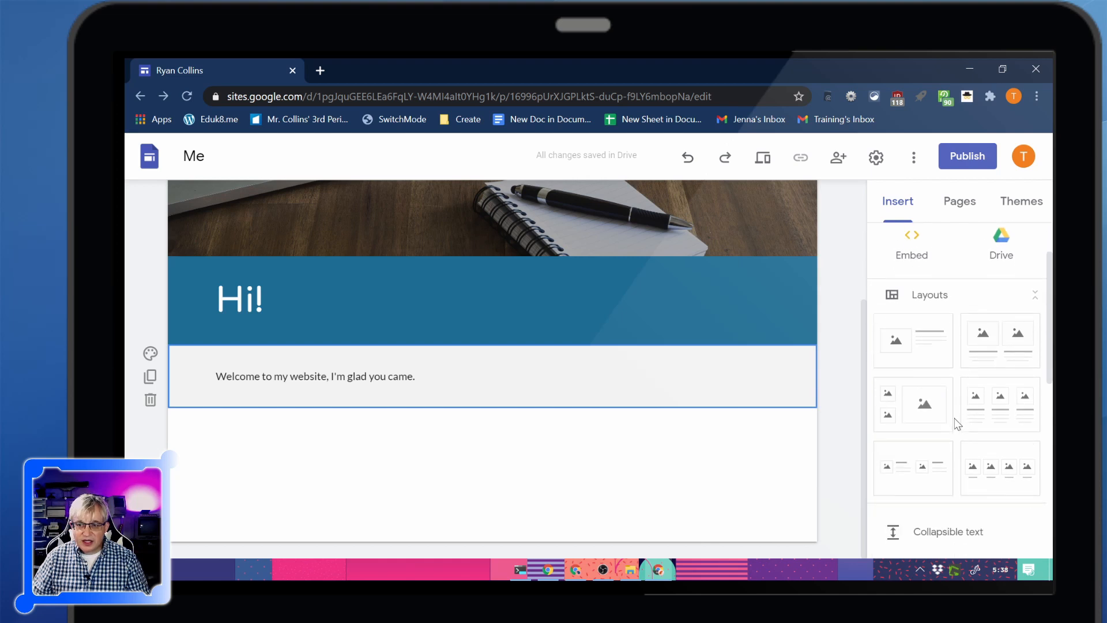
{"action": "left_click", "coordinate": [923, 349]}
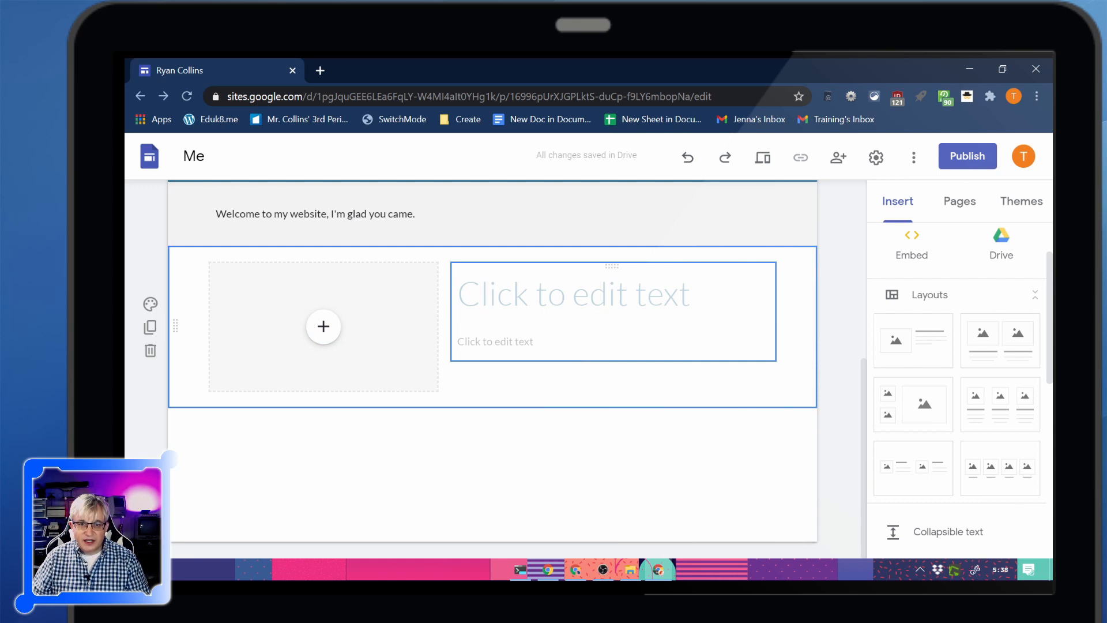
Enter "Education" as the new layout's heading
{"action": "left_click", "coordinate": [573, 295]}
{"action": "type", "text": "Educat"}
{"action": "key", "text": "BackSpace"}
{"action": "key", "text": "BackSpace"}
{"action": "key", "text": "BackSpace"}
{"action": "key", "text": "BackSpace"}
{"action": "key", "text": "BackSpace"}
{"action": "key", "text": "BackSpace"}
{"action": "key", "text": "BackSpace"}
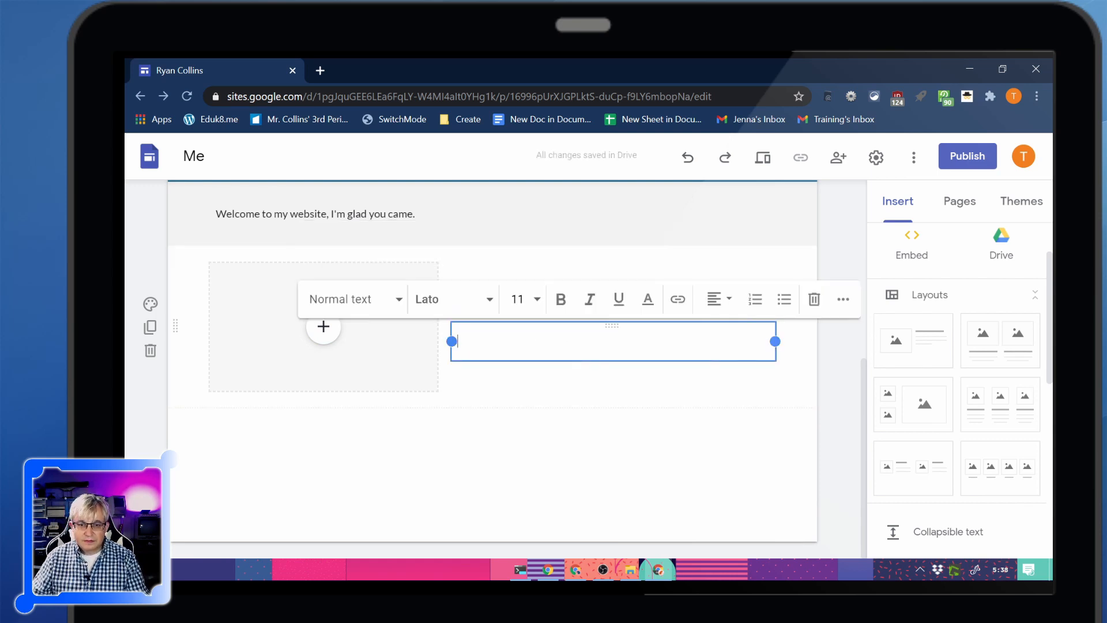
Fill the text under the heading with "Graduate of Miami University" and, on a second line, "Masters of Education - University of Findlay"
{"action": "type", "text": "Graduate of Miami University"}
{"action": "key", "text": "Return"}
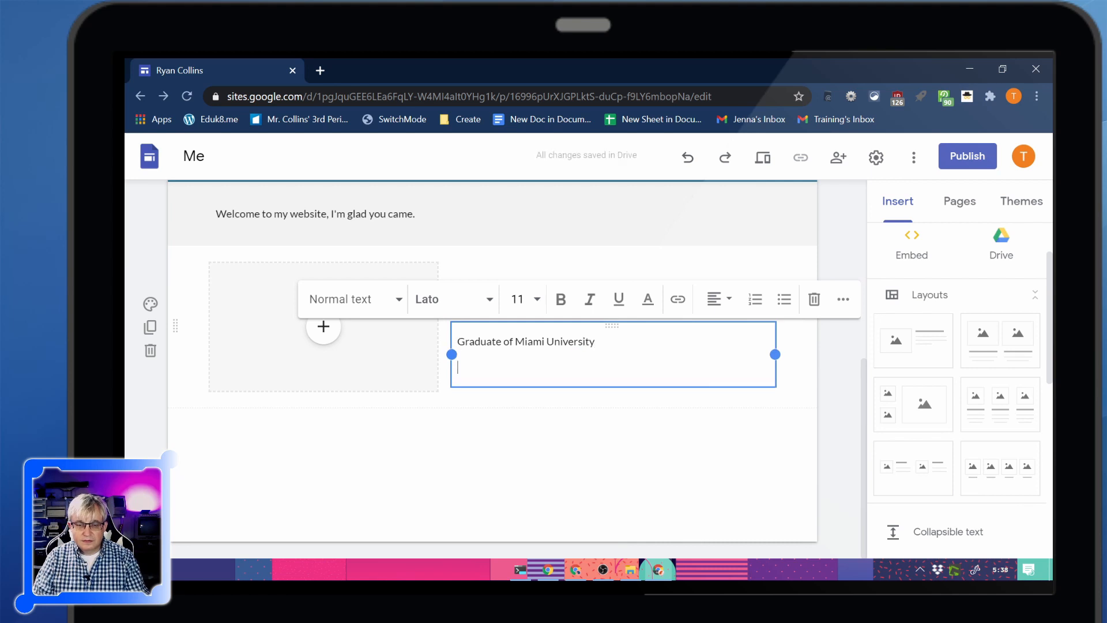
{"action": "type", "text": "Masters of Education - Un"}
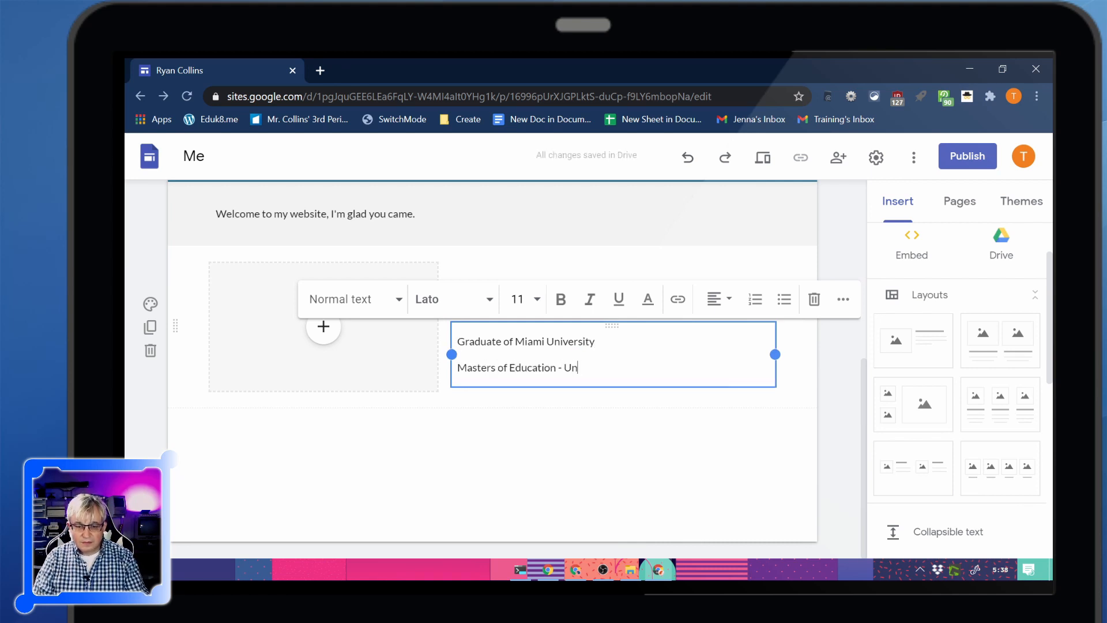
{"action": "type", "text": "iversity of Findlay"}
Fill the picture placeholder with the brick building with white columns found by a Google image search for "college"
{"action": "left_click", "coordinate": [323, 326]}
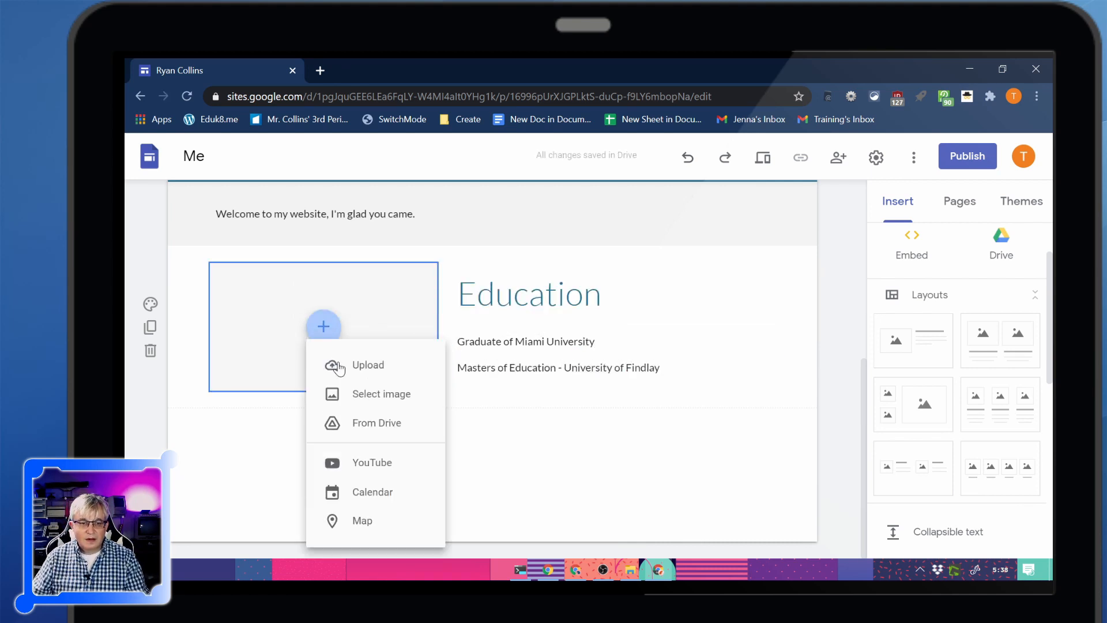
{"action": "left_click", "coordinate": [371, 416]}
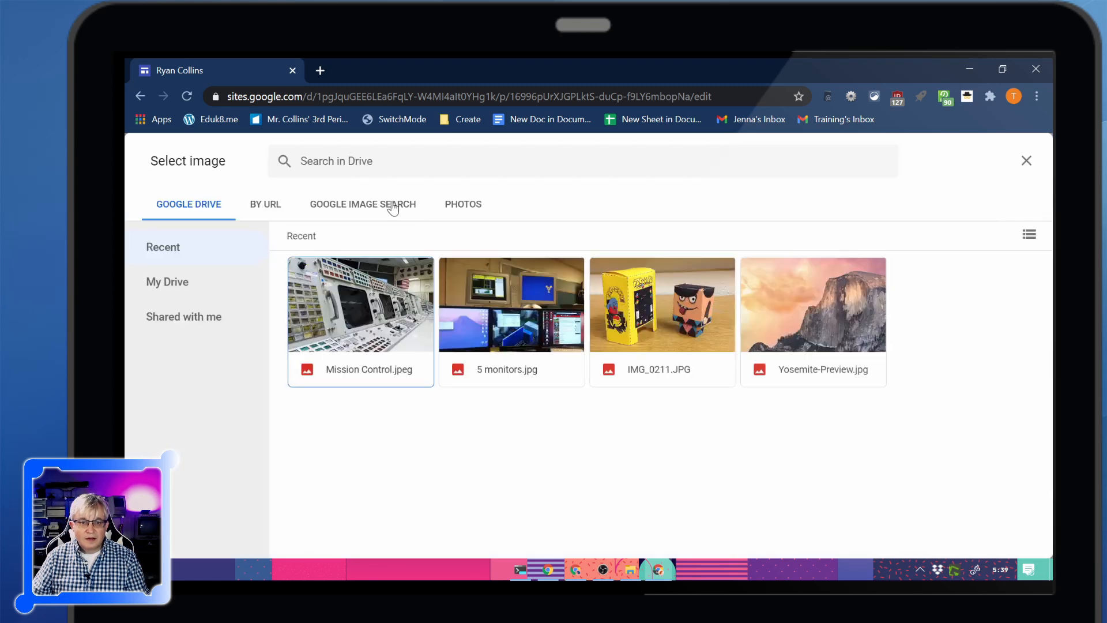
{"action": "left_click", "coordinate": [390, 205]}
{"action": "type", "text": "college"}
{"action": "key", "text": "Return"}
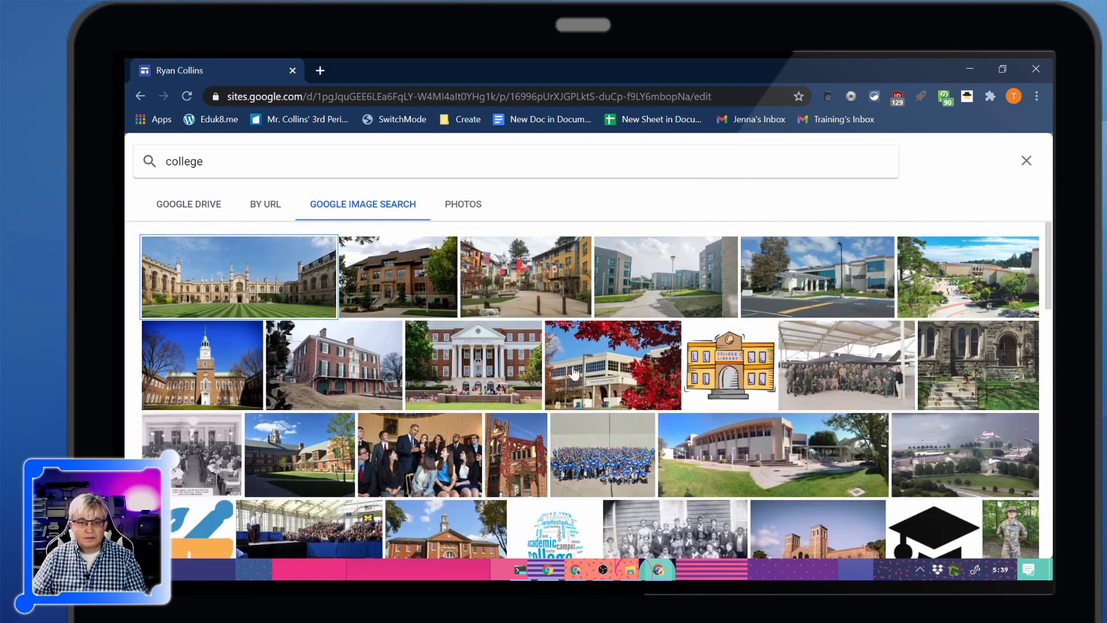
{"action": "left_click", "coordinate": [505, 367]}
{"action": "left_click", "coordinate": [1015, 541]}
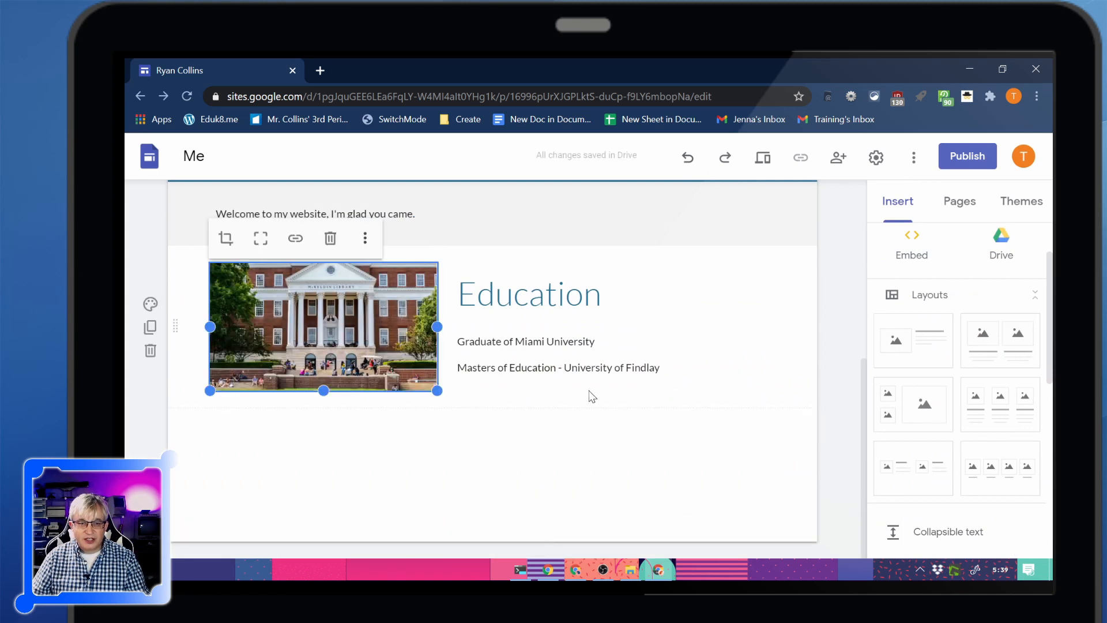
{"action": "left_click", "coordinate": [593, 439]}
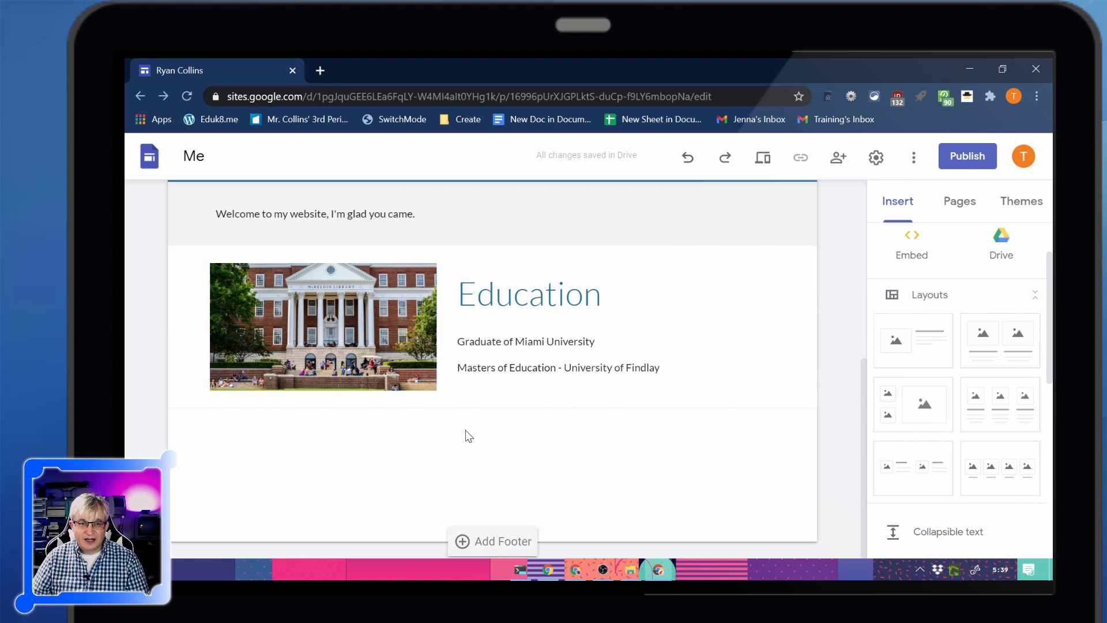
Preview the site at large-screen size, look through the page and leave the preview
{"action": "scroll", "coordinate": [468, 437], "scroll_direction": "up", "scroll_amount": 3}
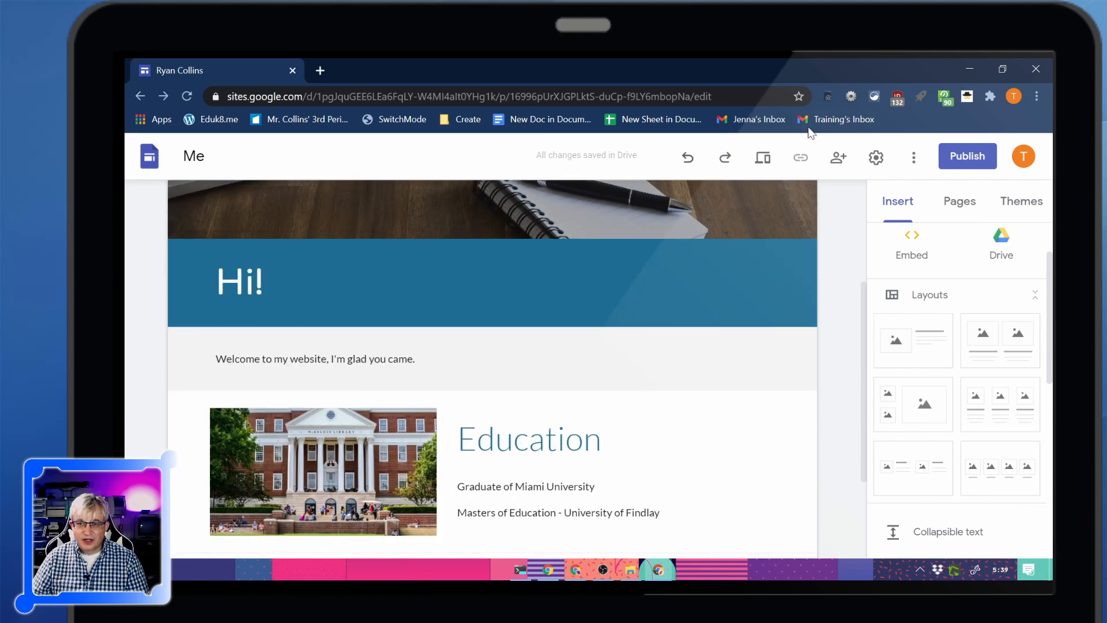
{"action": "left_click", "coordinate": [762, 159]}
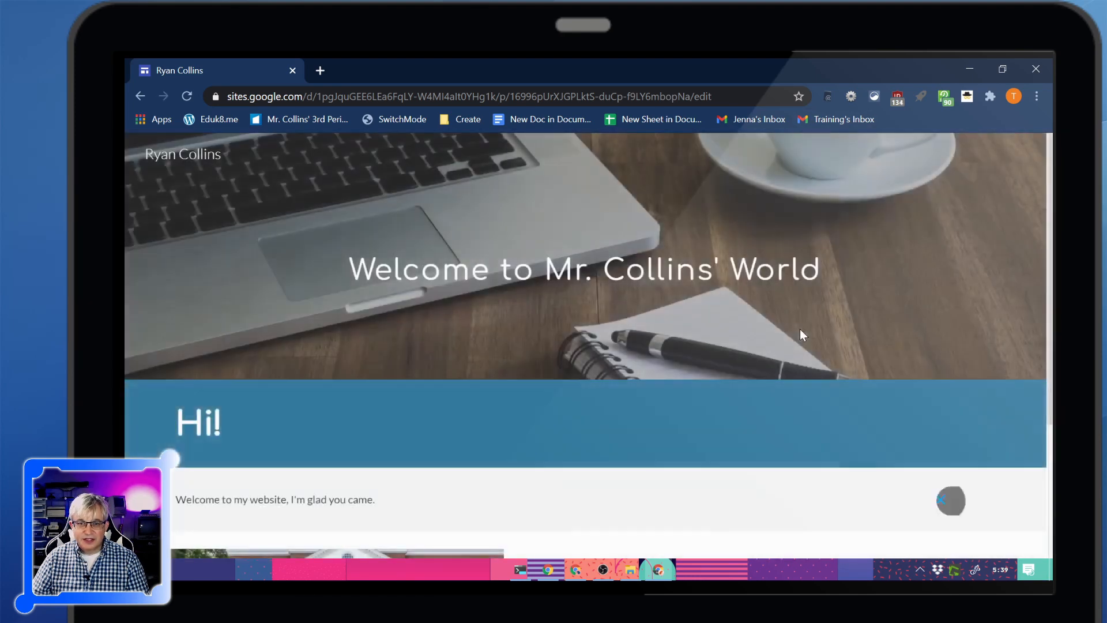
{"action": "scroll", "coordinate": [675, 317], "scroll_direction": "down", "scroll_amount": 5}
{"action": "scroll", "coordinate": [669, 300], "scroll_direction": "up", "scroll_amount": 5}
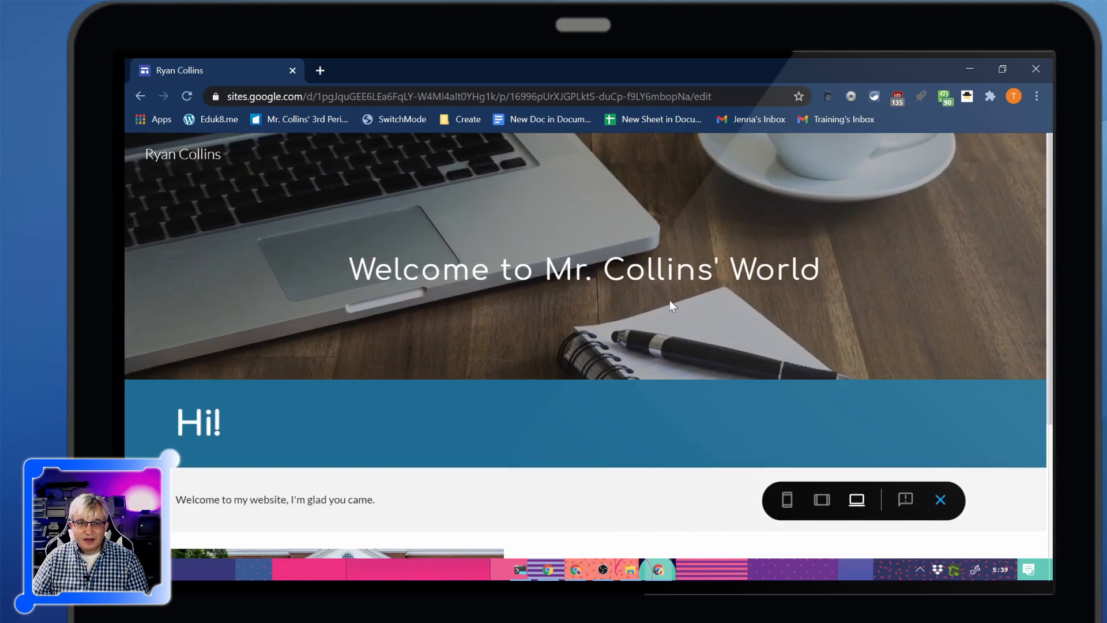
{"action": "left_click", "coordinate": [936, 499]}
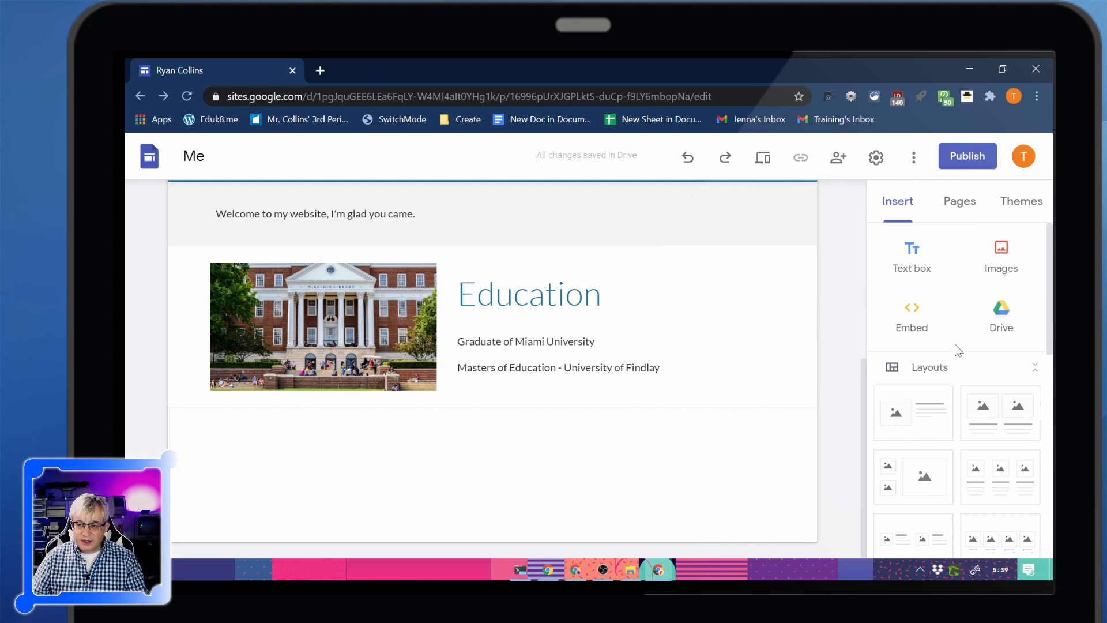
Examine the insertable elements, from layouts and collapsible text to YouTube, Calendar, Map and Forms, and review the whole home page
{"action": "scroll", "coordinate": [958, 350], "scroll_direction": "down", "scroll_amount": 5}
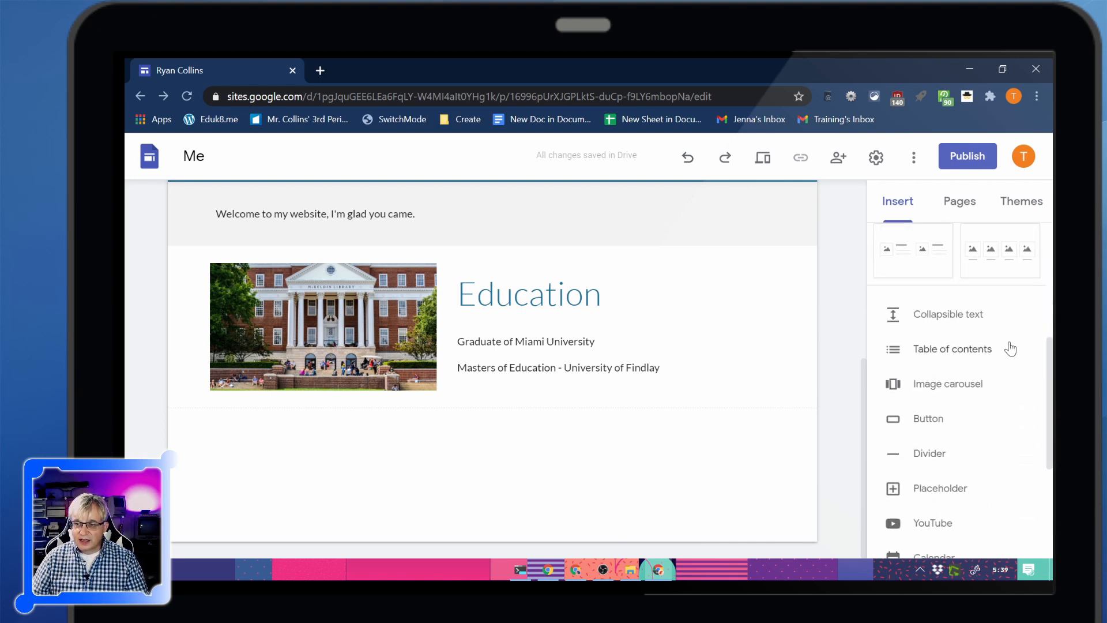
{"action": "scroll", "coordinate": [928, 355], "scroll_direction": "down", "scroll_amount": 1}
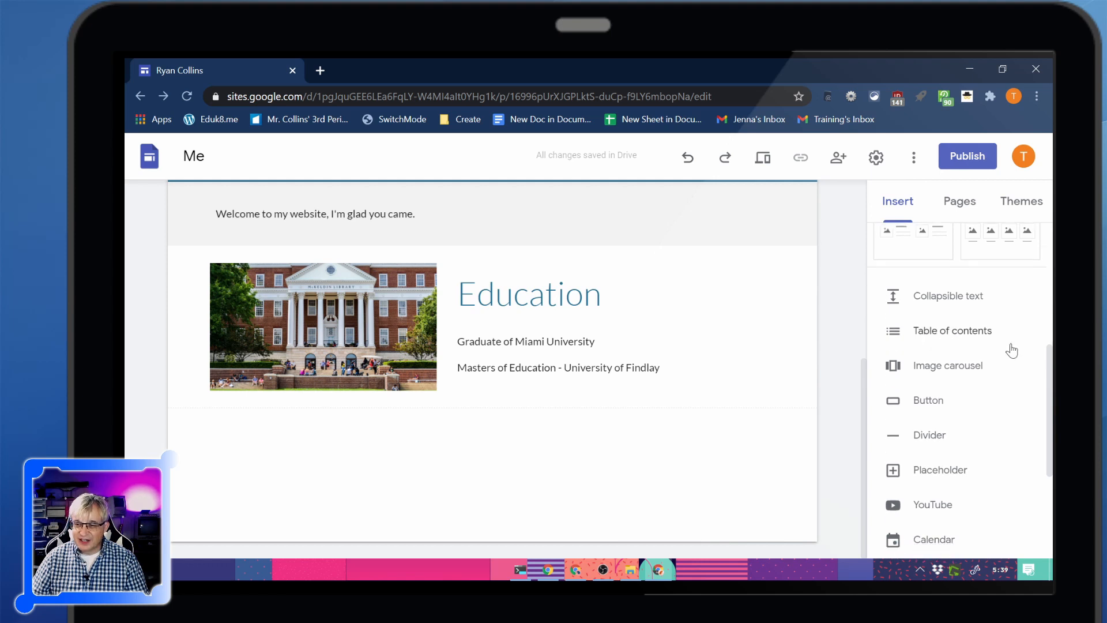
{"action": "scroll", "coordinate": [944, 476], "scroll_direction": "down", "scroll_amount": 2}
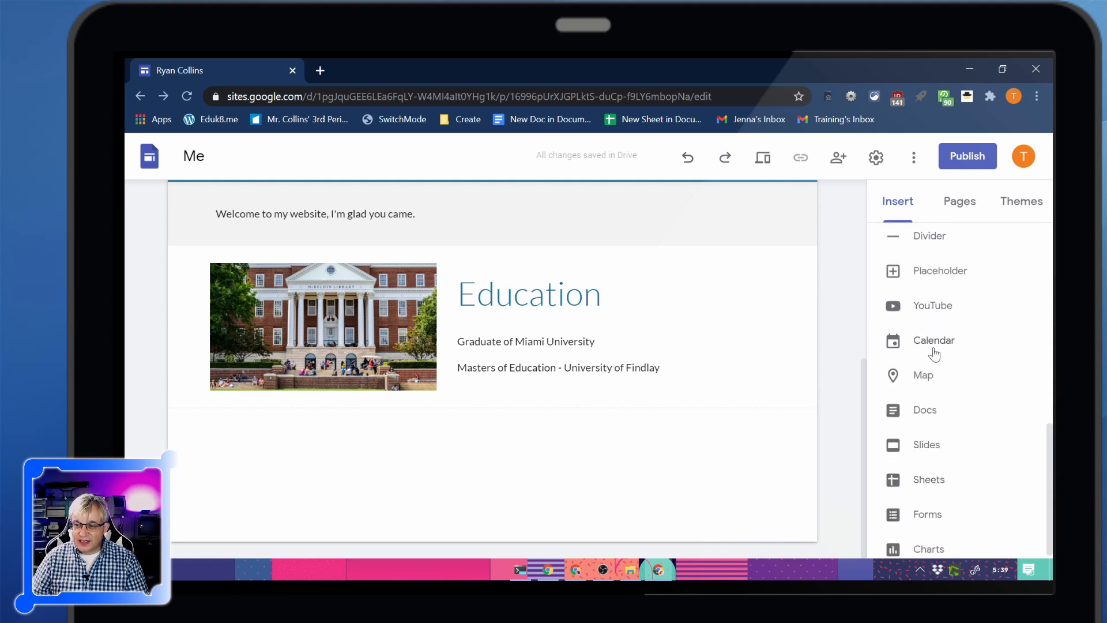
{"action": "scroll", "coordinate": [945, 479], "scroll_direction": "down", "scroll_amount": 1}
{"action": "scroll", "coordinate": [940, 453], "scroll_direction": "up", "scroll_amount": 7}
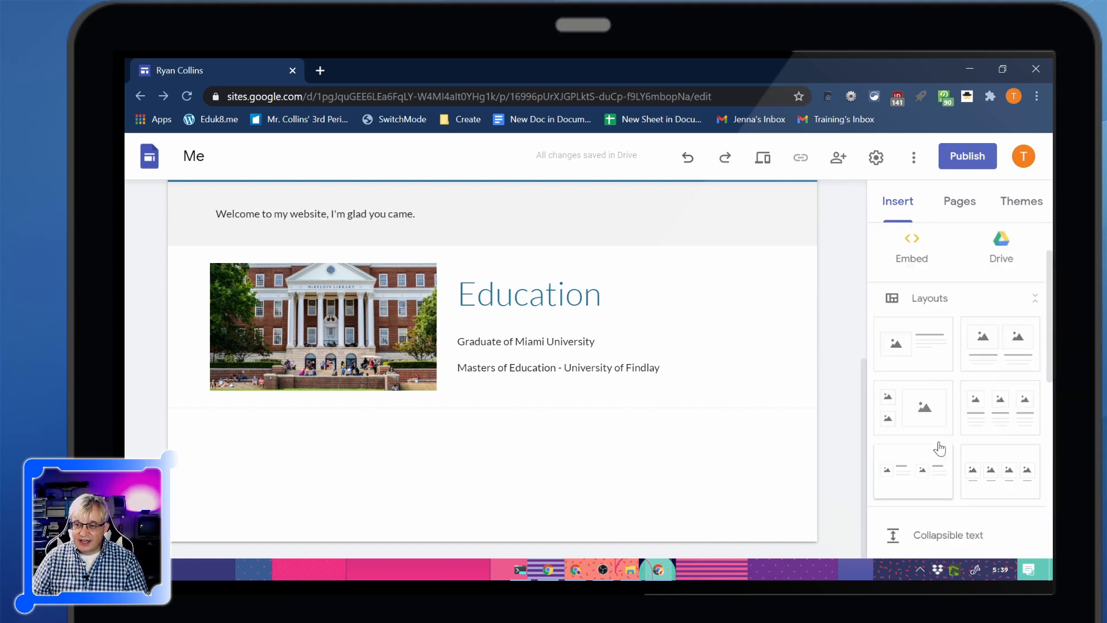
{"action": "scroll", "coordinate": [952, 514], "scroll_direction": "down", "scroll_amount": 4}
{"action": "scroll", "coordinate": [934, 461], "scroll_direction": "down", "scroll_amount": 1}
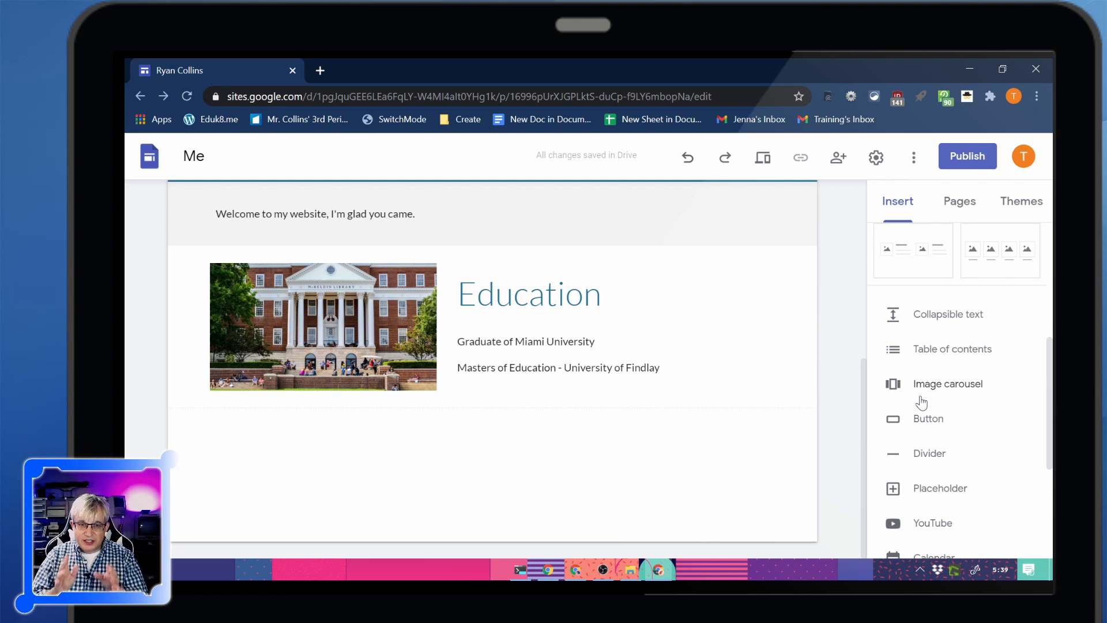
{"action": "scroll", "coordinate": [920, 402], "scroll_direction": "up", "scroll_amount": 5}
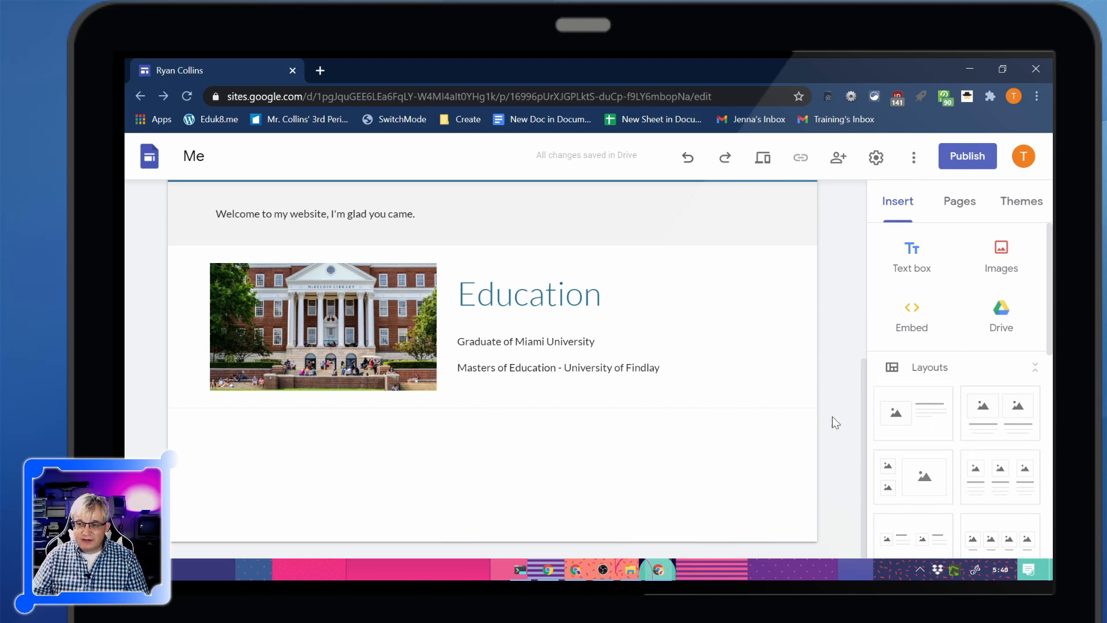
{"action": "scroll", "coordinate": [957, 444], "scroll_direction": "down", "scroll_amount": 6}
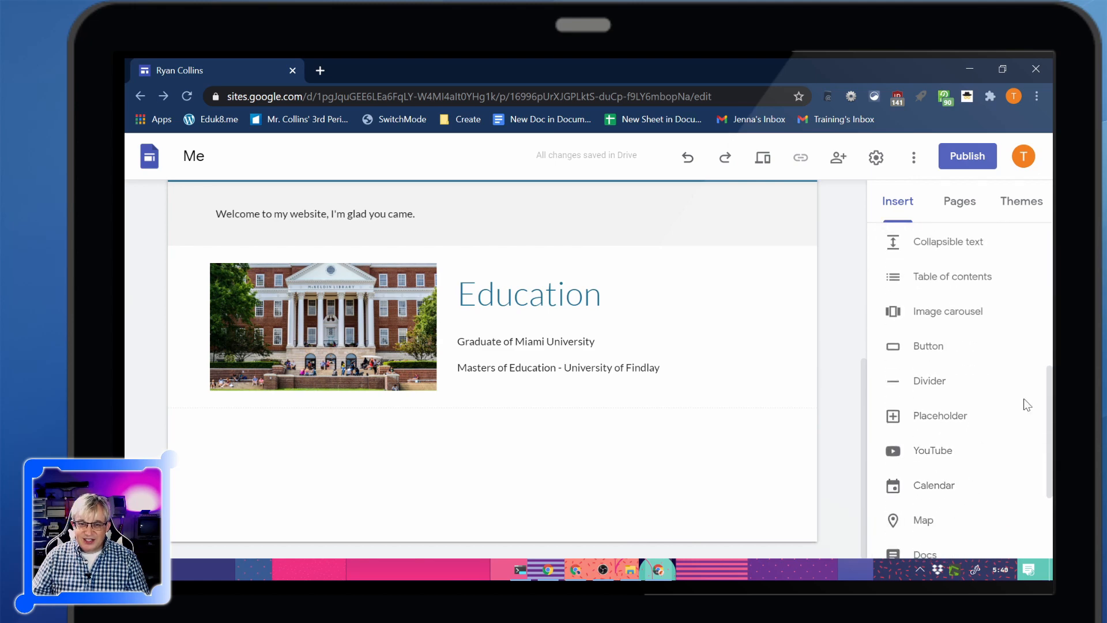
{"action": "scroll", "coordinate": [981, 393], "scroll_direction": "up", "scroll_amount": 6}
{"action": "scroll", "coordinate": [686, 410], "scroll_direction": "up", "scroll_amount": 5}
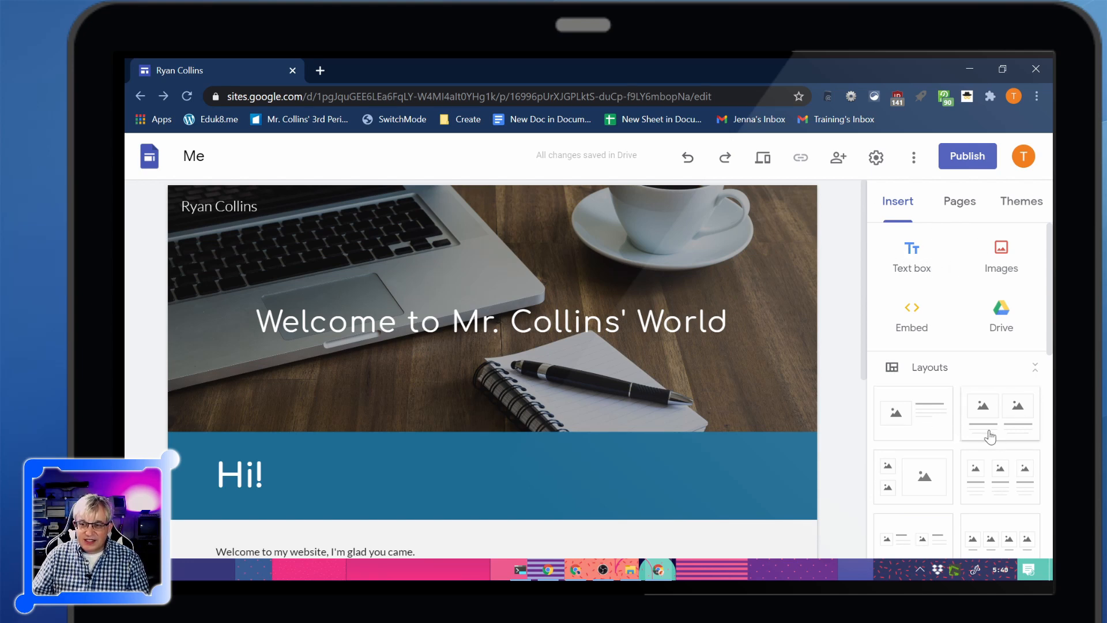
{"action": "scroll", "coordinate": [606, 432], "scroll_direction": "down", "scroll_amount": 2}
{"action": "left_click", "coordinate": [585, 419]}
{"action": "scroll", "coordinate": [491, 374], "scroll_direction": "up", "scroll_amount": 2}
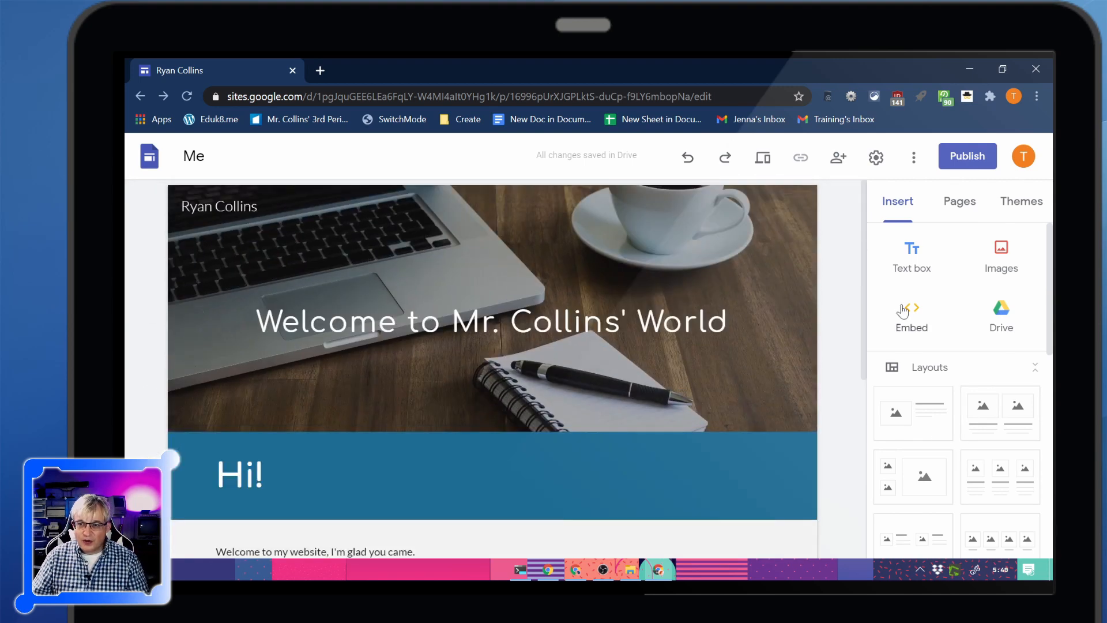
{"action": "scroll", "coordinate": [457, 367], "scroll_direction": "down", "scroll_amount": 5}
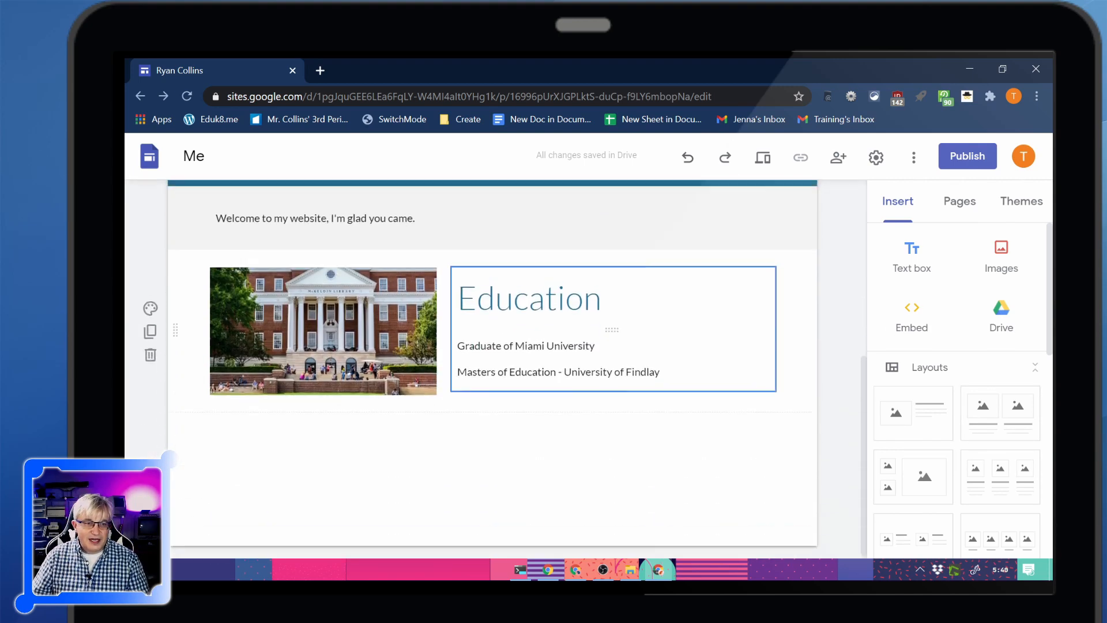
{"action": "scroll", "coordinate": [605, 323], "scroll_direction": "up", "scroll_amount": 5}
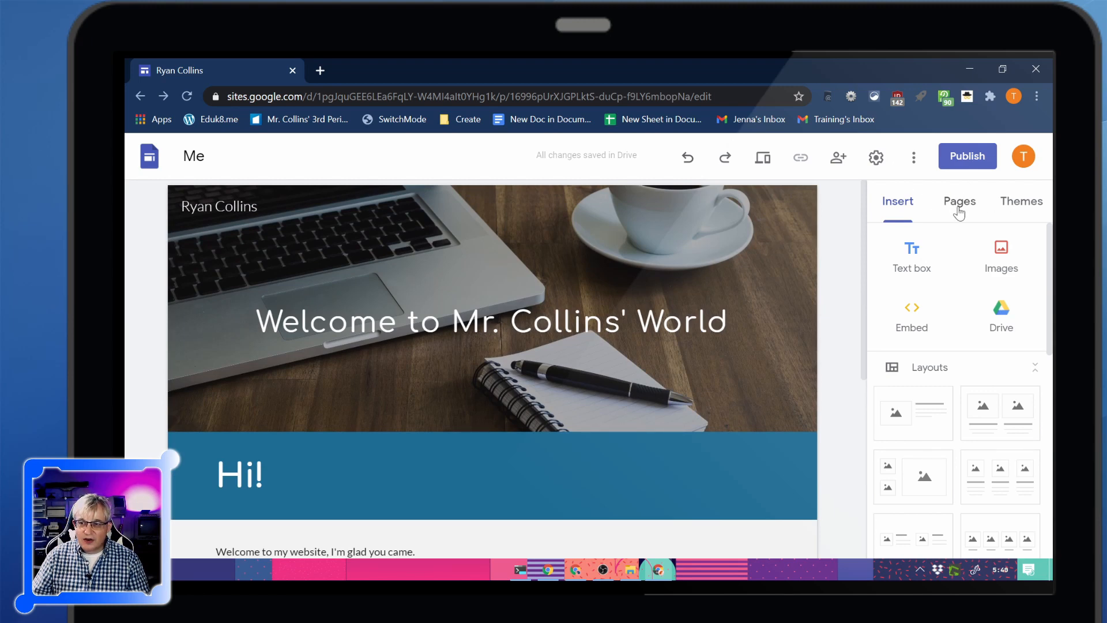
Add a new page named About without a custom path and try the Home and About links in the site navigation
{"action": "left_click", "coordinate": [959, 213]}
{"action": "mouse_move", "coordinate": [960, 534]}
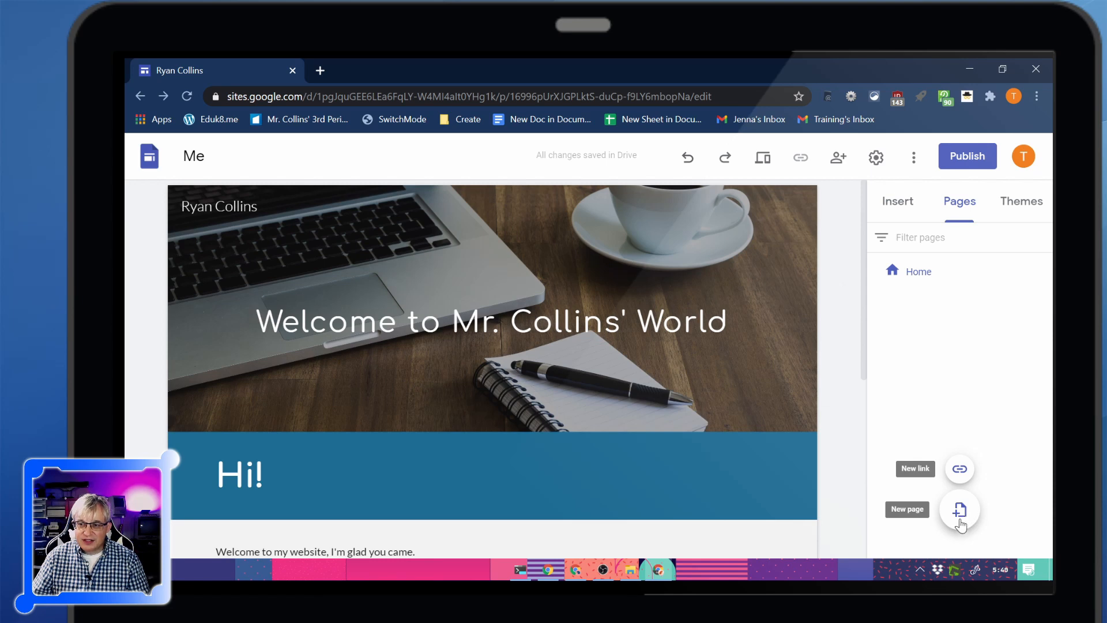
{"action": "left_click", "coordinate": [960, 511]}
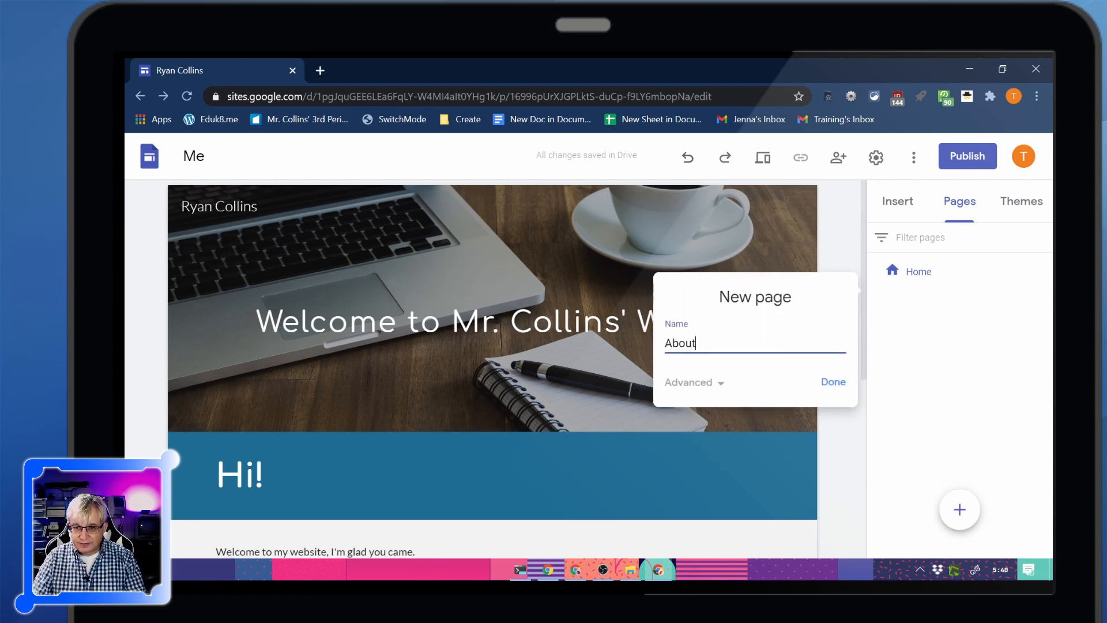
{"action": "left_click", "coordinate": [708, 382]}
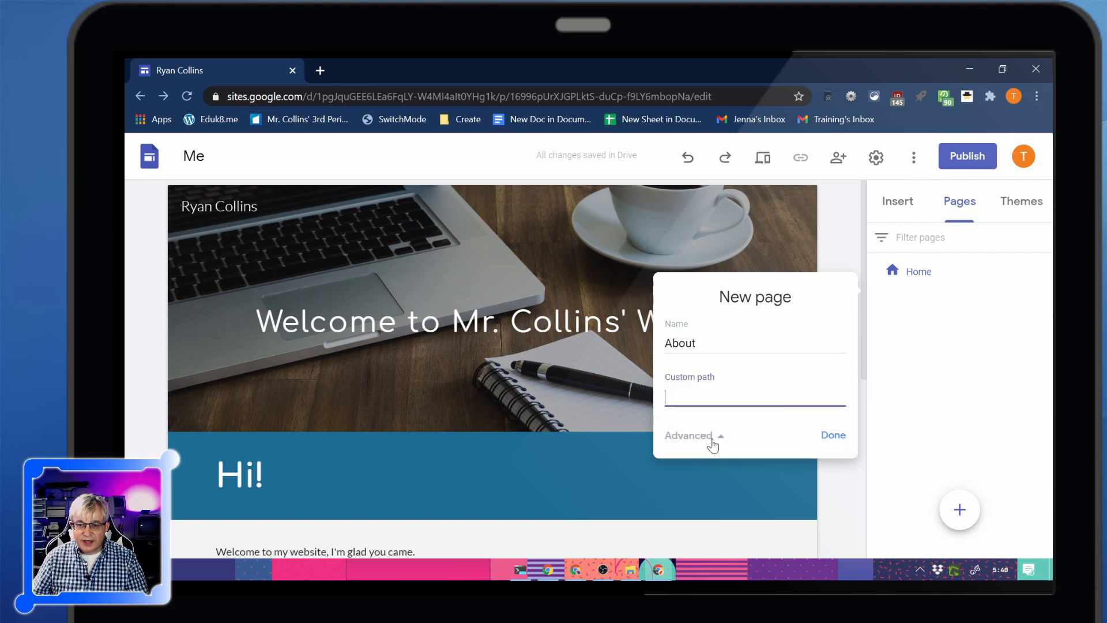
{"action": "left_click", "coordinate": [713, 438]}
{"action": "left_click", "coordinate": [833, 384]}
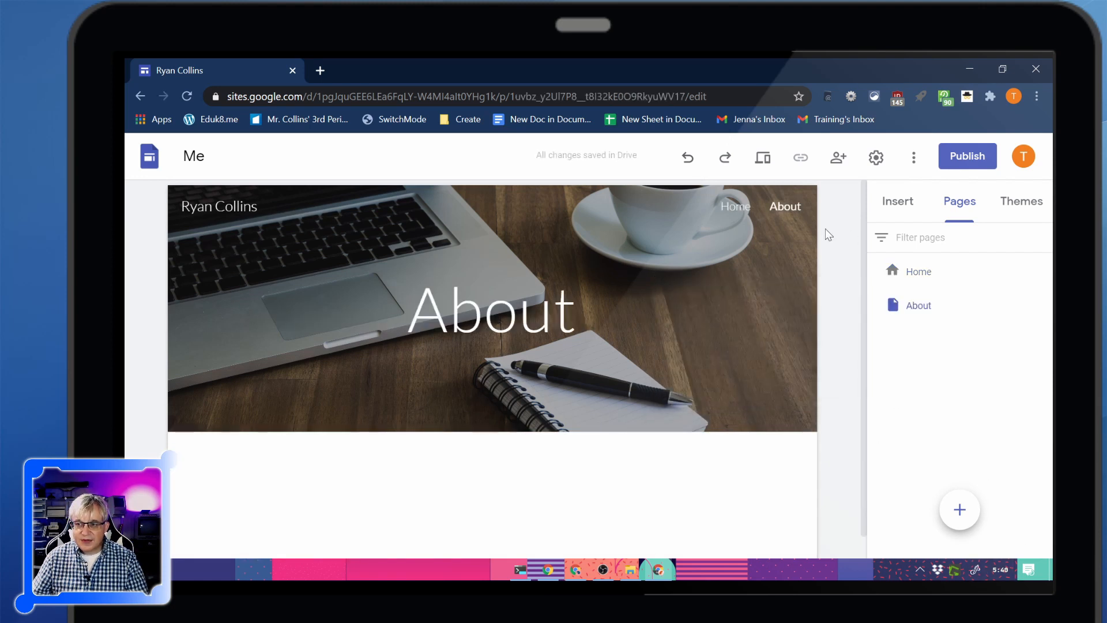
{"action": "left_click", "coordinate": [736, 208]}
{"action": "left_click", "coordinate": [781, 209]}
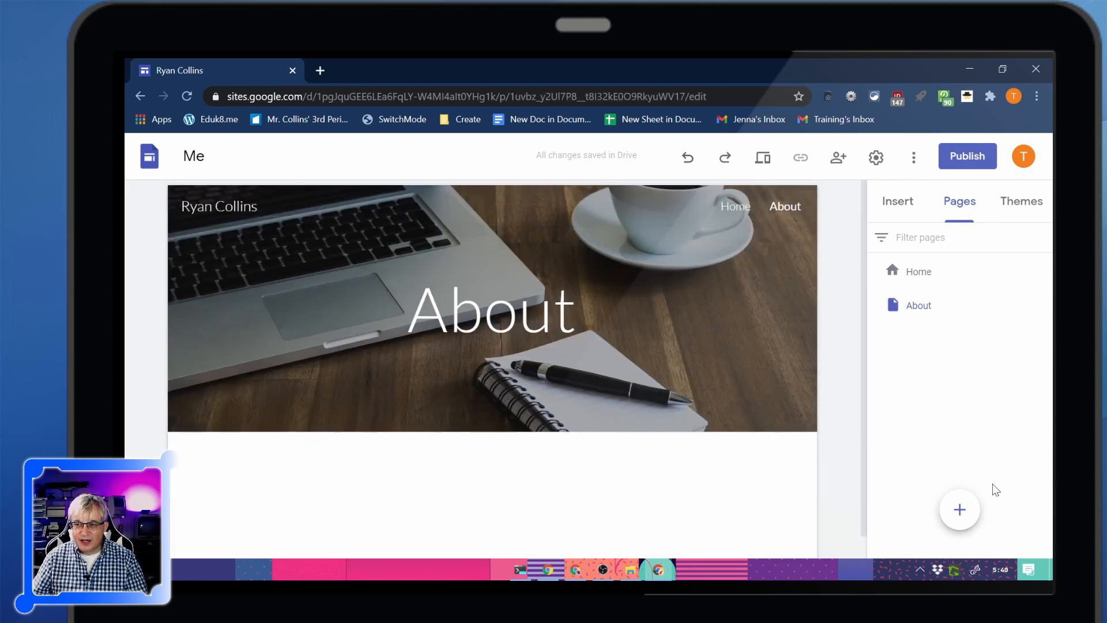
Add another new page named Hobbies
{"action": "left_click", "coordinate": [960, 511]}
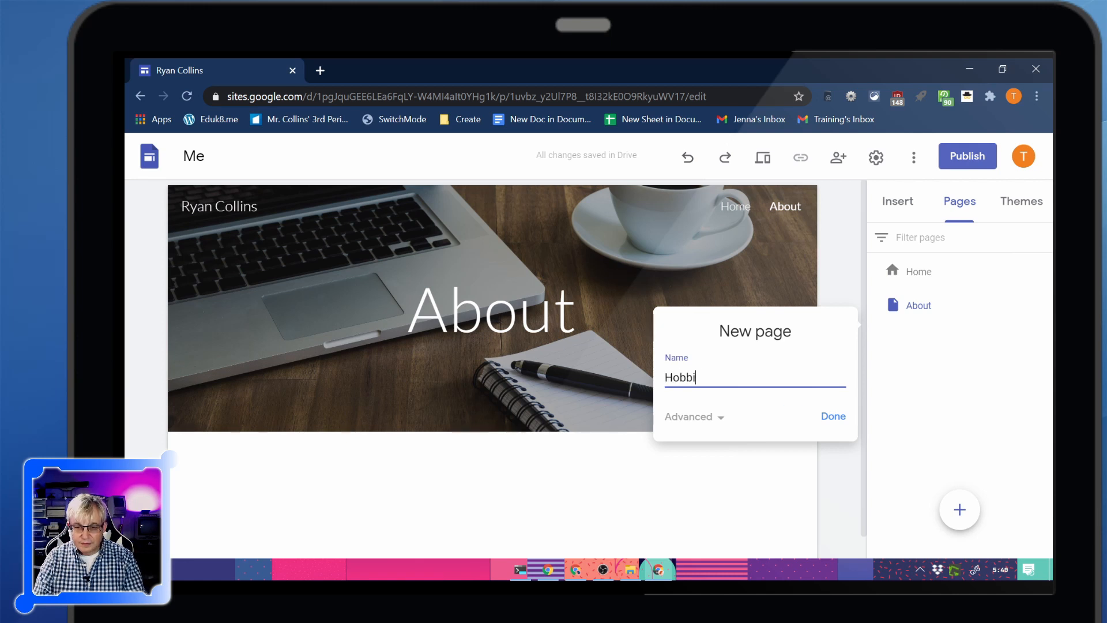
{"action": "type", "text": "Hobbies"}
{"action": "left_click", "coordinate": [835, 417]}
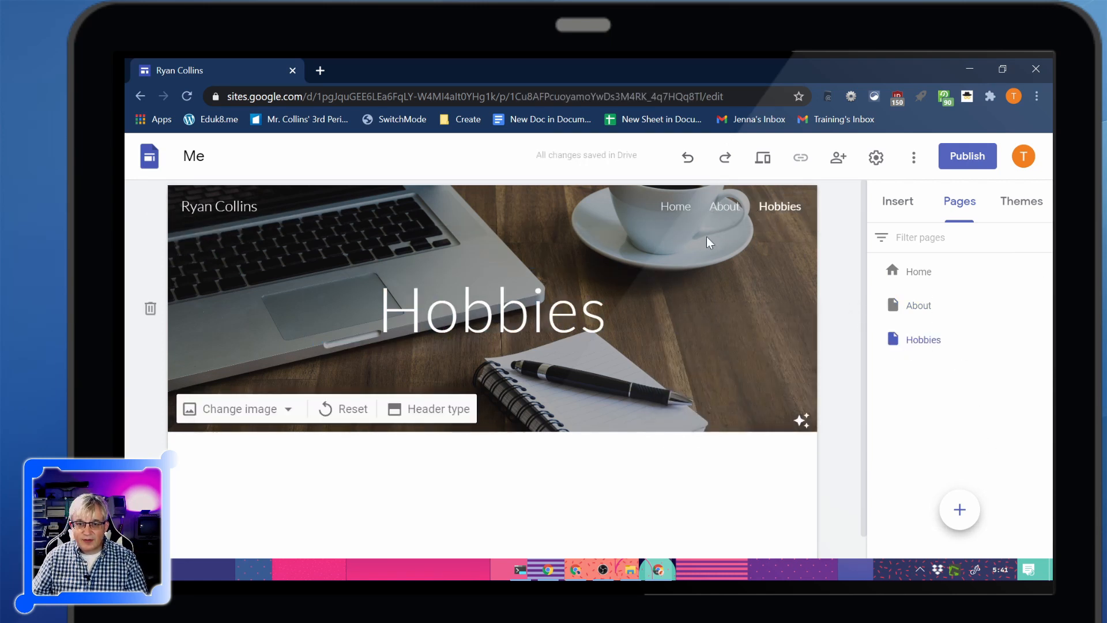
Insert the layout with four captioned pictures in a row on the Hobbies page
{"action": "left_click", "coordinate": [913, 202]}
{"action": "scroll", "coordinate": [847, 408], "scroll_direction": "down", "scroll_amount": 1}
{"action": "scroll", "coordinate": [1001, 432], "scroll_direction": "down", "scroll_amount": 4}
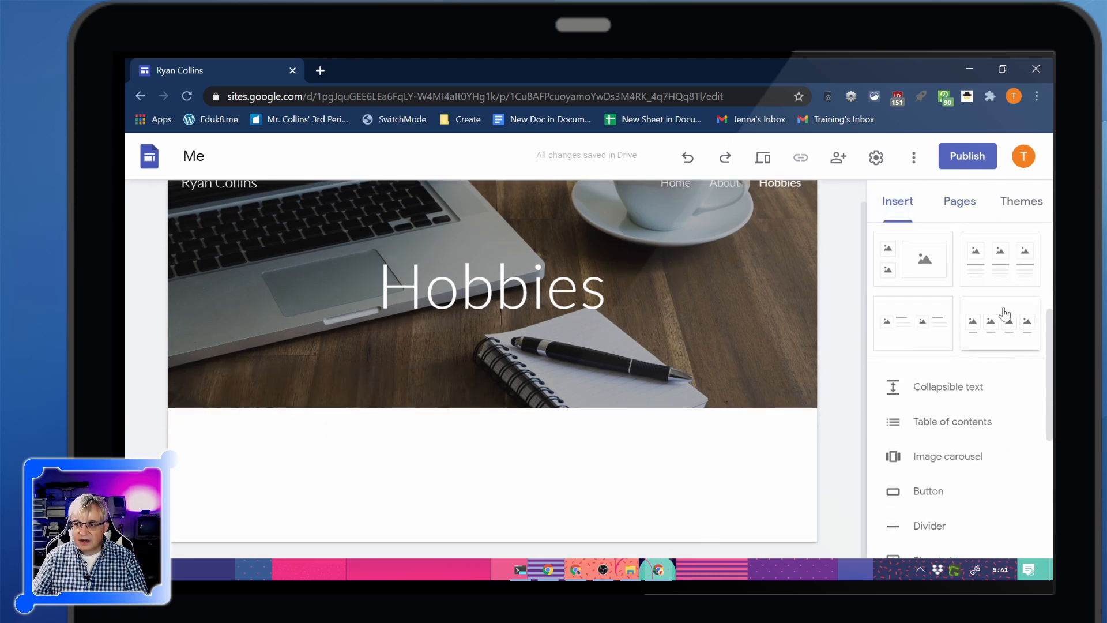
{"action": "scroll", "coordinate": [1009, 346], "scroll_direction": "up", "scroll_amount": 3}
{"action": "scroll", "coordinate": [998, 375], "scroll_direction": "down", "scroll_amount": 2}
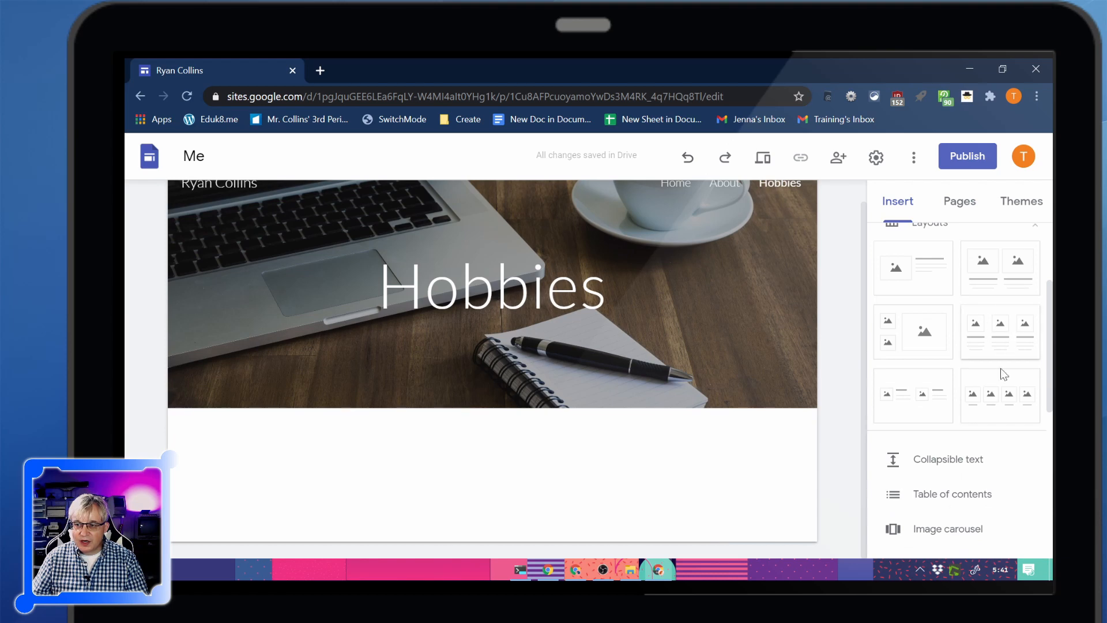
{"action": "left_click", "coordinate": [1004, 375]}
Fill the first picture placeholder with the beige computer from a Google image search for "atari" and caption it "Retro Computing"
{"action": "left_click", "coordinate": [274, 297]}
{"action": "left_click", "coordinate": [363, 204]}
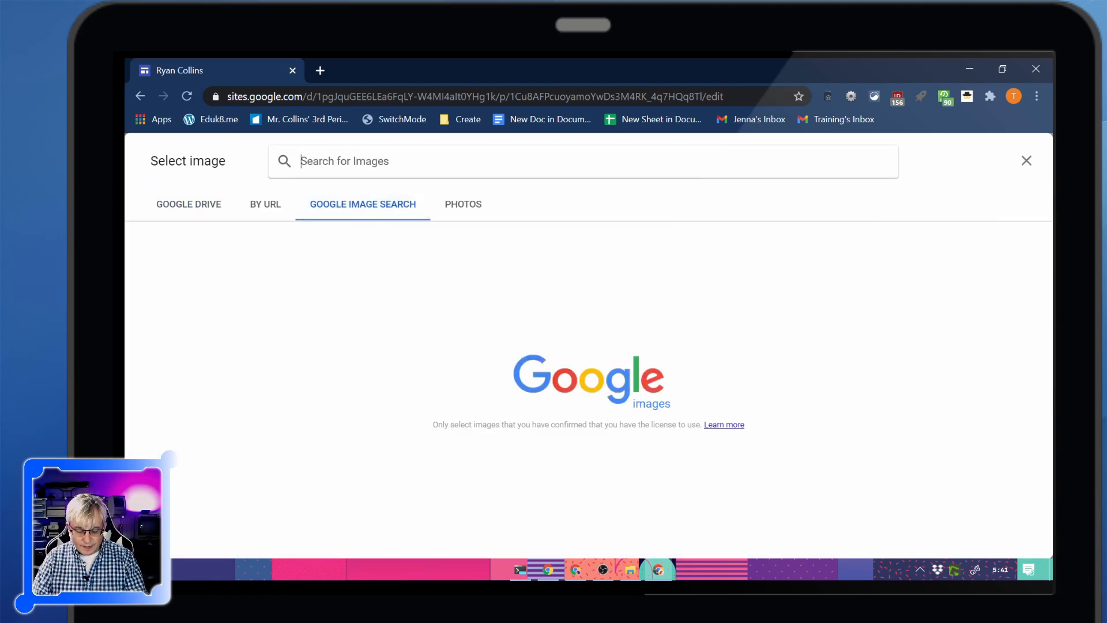
{"action": "type", "text": "atari"}
{"action": "key", "text": "Return"}
{"action": "left_click", "coordinate": [270, 376]}
{"action": "left_click", "coordinate": [270, 376]}
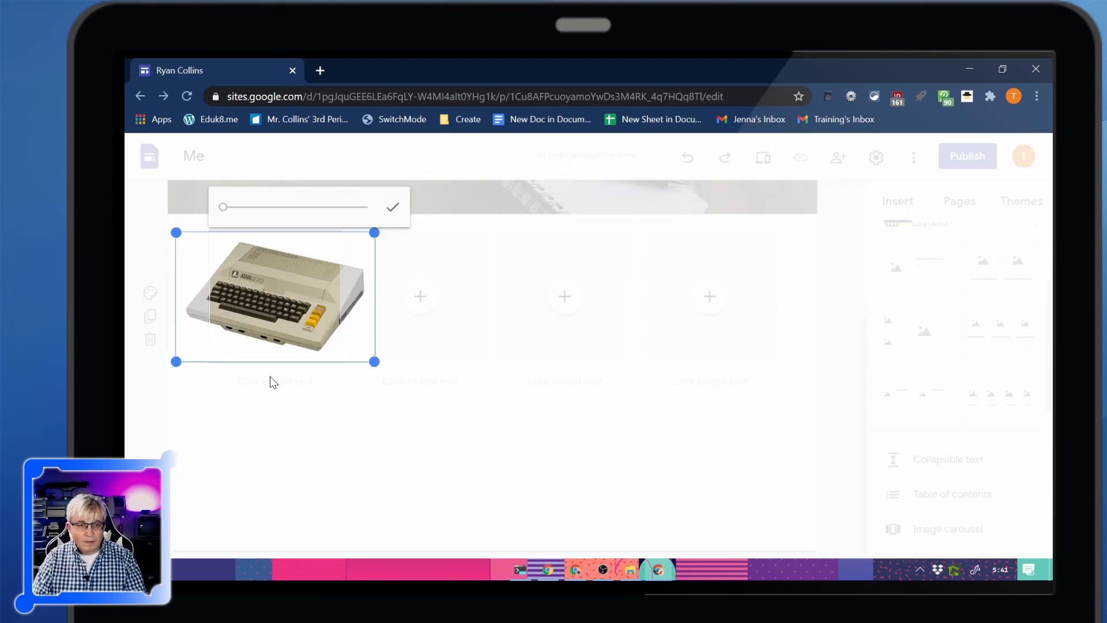
{"action": "left_click", "coordinate": [275, 381]}
{"action": "type", "text": "Retro Computing"}
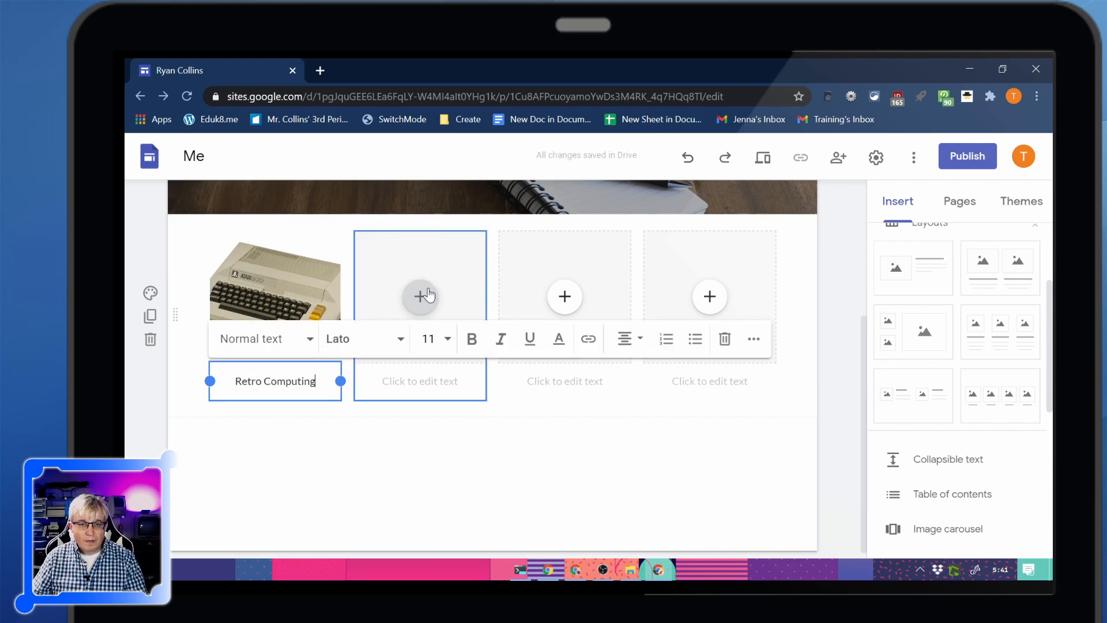
Fill the second placeholder with the runner's legs on a track from a Google image search for "running" and caption it "Running"
{"action": "left_click", "coordinate": [420, 296]}
{"action": "left_click", "coordinate": [375, 161]}
{"action": "type", "text": "running"}
{"action": "key", "text": "Return"}
{"action": "left_click", "coordinate": [171, 166]}
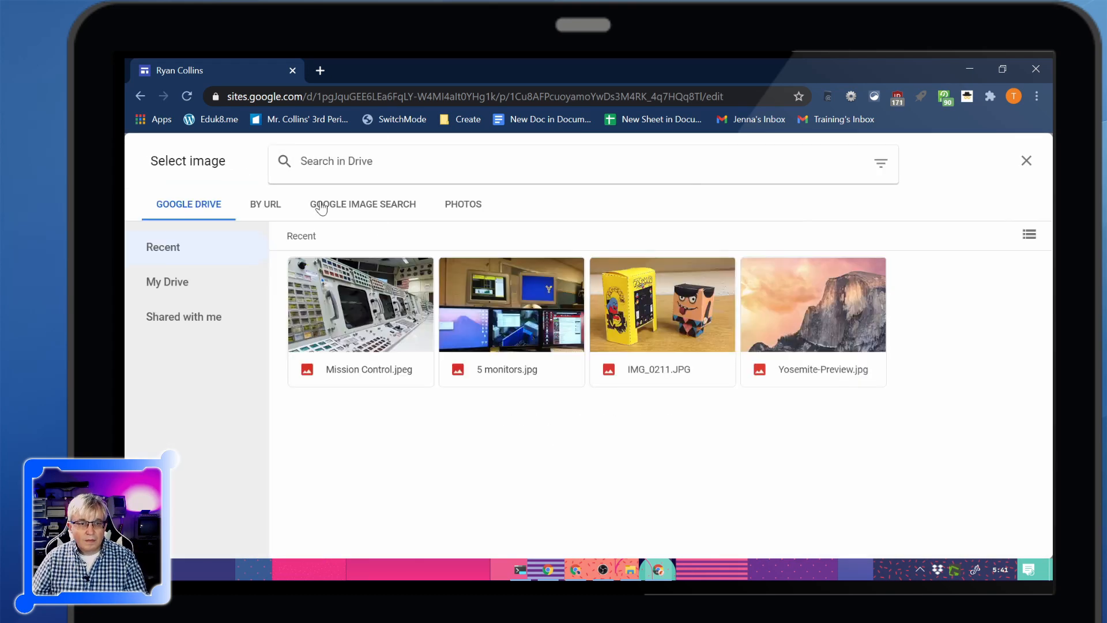
{"action": "left_click", "coordinate": [353, 208]}
{"action": "left_click", "coordinate": [363, 162]}
{"action": "type", "text": "running"}
{"action": "key", "text": "Return"}
{"action": "left_click", "coordinate": [722, 295]}
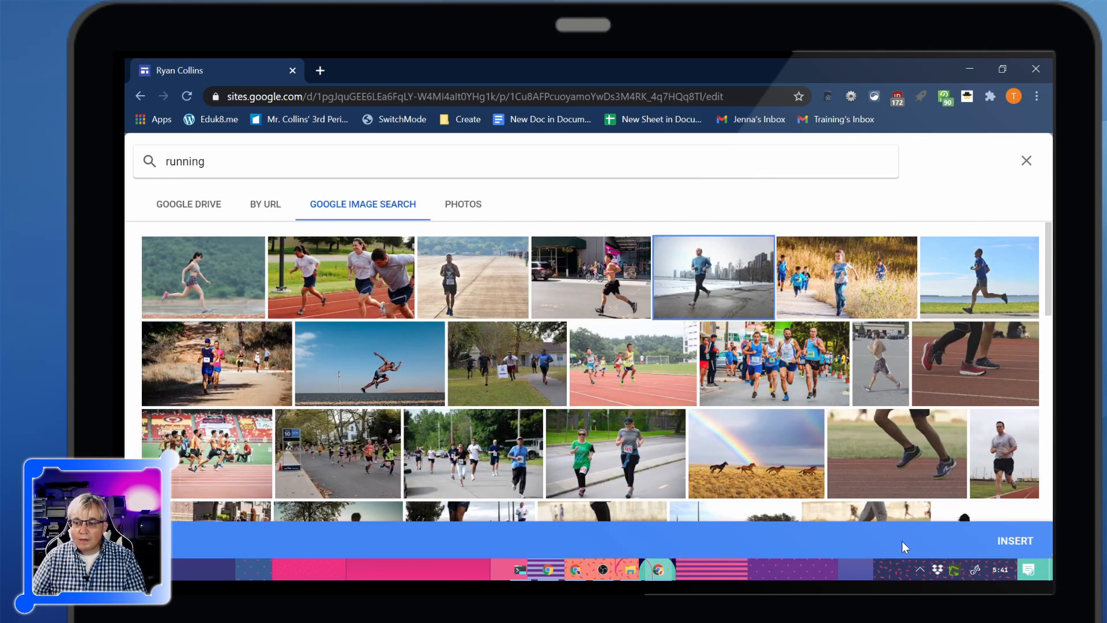
{"action": "left_click", "coordinate": [902, 446]}
{"action": "left_click", "coordinate": [1014, 541]}
{"action": "left_click", "coordinate": [420, 380]}
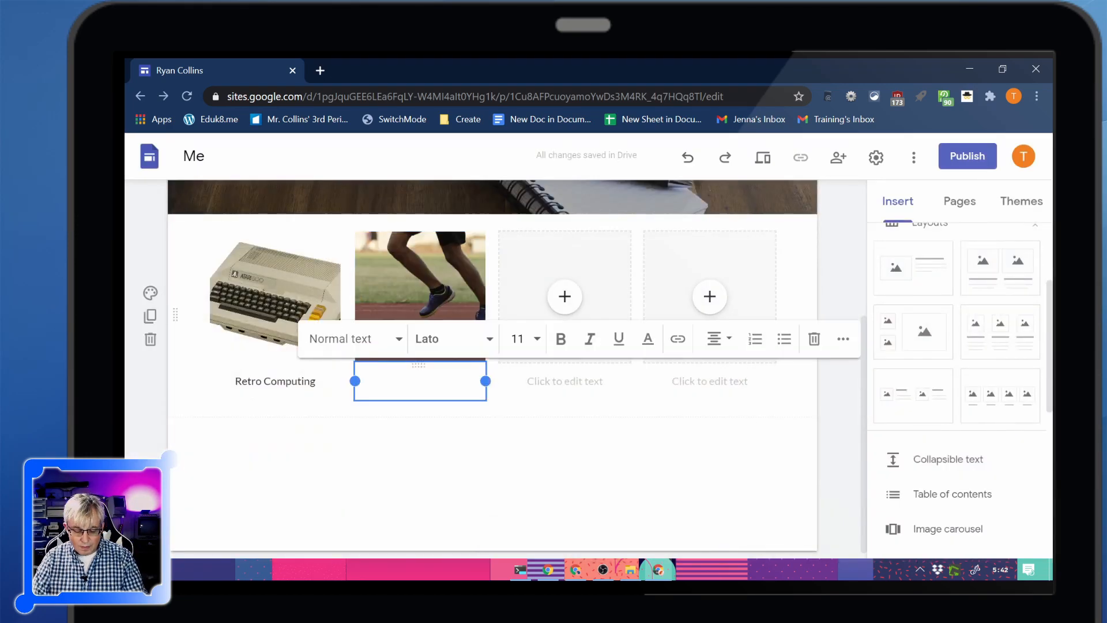
{"action": "type", "text": "Running"}
Fill the third placeholder with the chocolate rolls from a Google image search for "ho hos", adjust the crop and caption it "Ho Hos"
{"action": "left_click", "coordinate": [565, 296]}
{"action": "left_click", "coordinate": [593, 371]}
{"action": "left_click", "coordinate": [365, 203]}
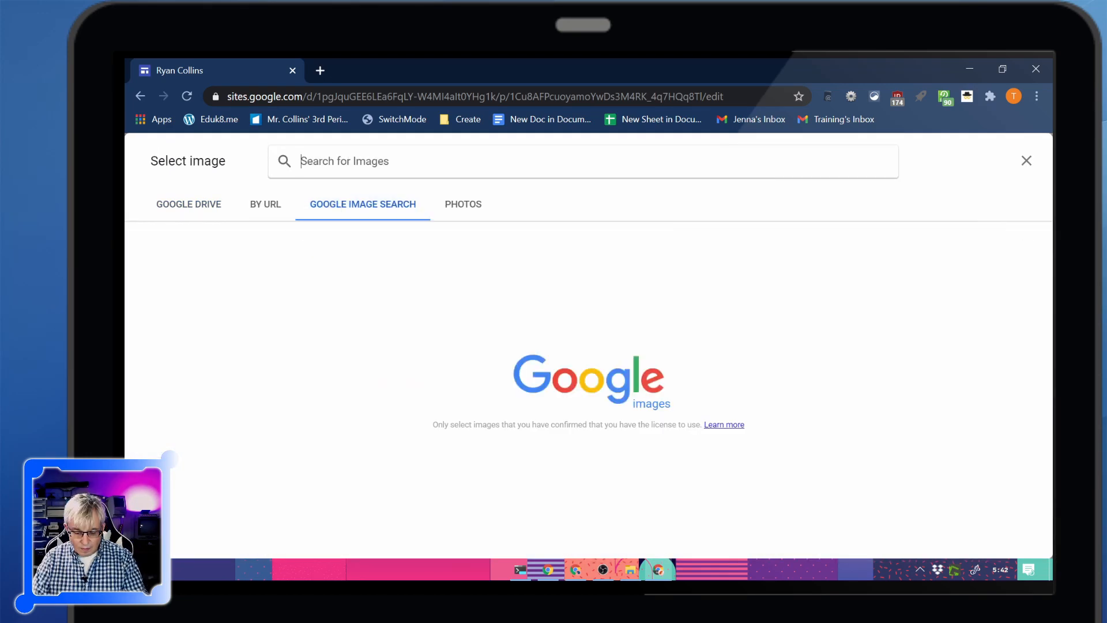
{"action": "left_click", "coordinate": [362, 162]}
{"action": "type", "text": "ho hos"}
{"action": "key", "text": "Return"}
{"action": "left_click", "coordinate": [202, 277]}
{"action": "left_click", "coordinate": [1013, 539]}
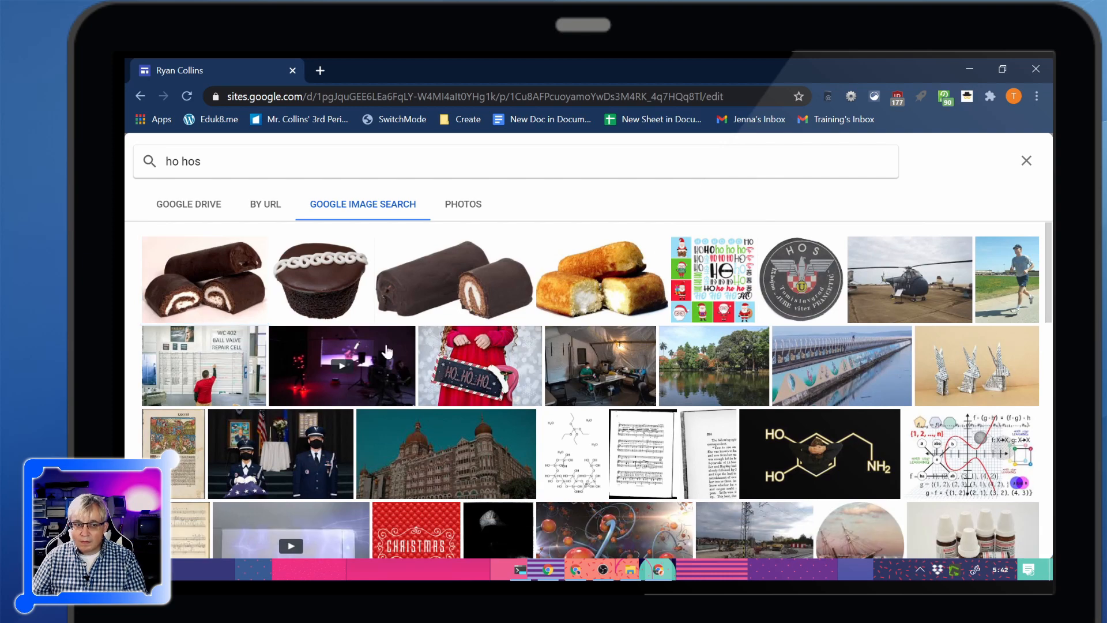
{"action": "left_click", "coordinate": [515, 207]}
{"action": "left_click_drag", "start_coordinate": [583, 334], "coordinate": [559, 334]}
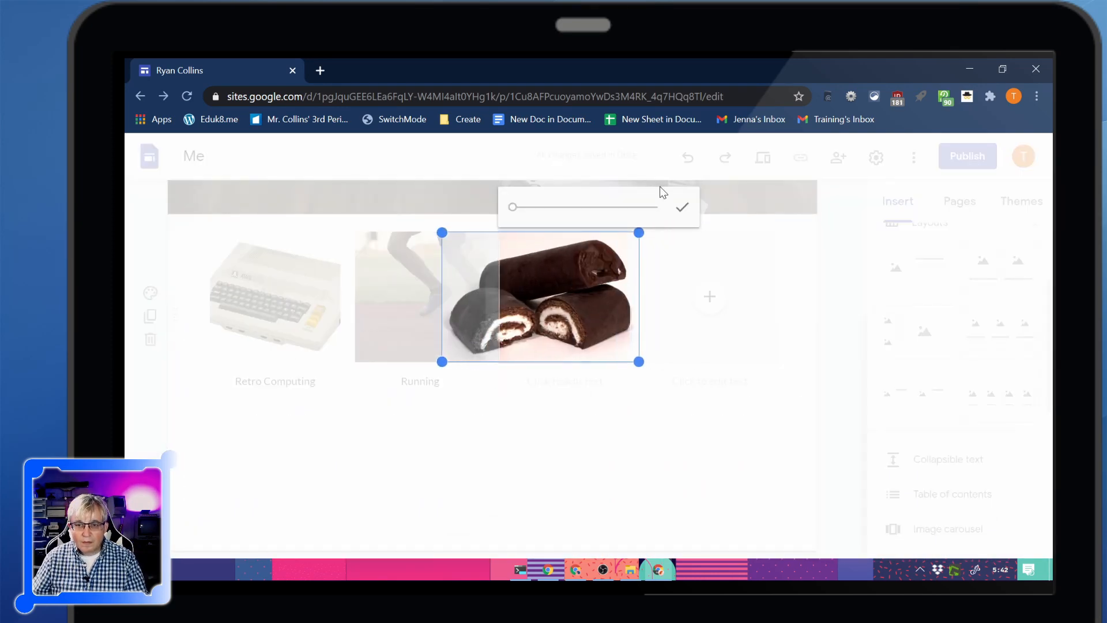
{"action": "left_click", "coordinate": [682, 208]}
{"action": "left_click", "coordinate": [565, 381]}
{"action": "type", "text": "Ho Hos"}
Fill the fourth placeholder with the feet on a bed from a Google image search for "bed" and caption it "Sleeping"
{"action": "left_click", "coordinate": [710, 297]}
{"action": "left_click", "coordinate": [738, 371]}
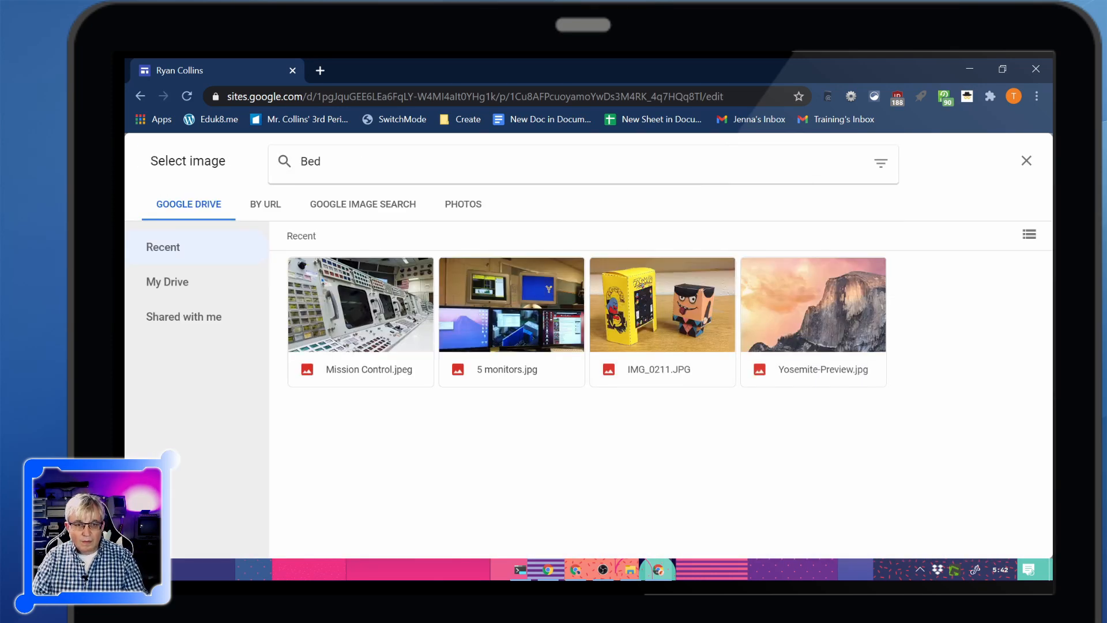
{"action": "left_click", "coordinate": [365, 204]}
{"action": "left_click", "coordinate": [362, 161]}
{"action": "type", "text": "bed"}
{"action": "key", "text": "Return"}
{"action": "left_click", "coordinate": [618, 301]}
{"action": "left_click", "coordinate": [1029, 539]}
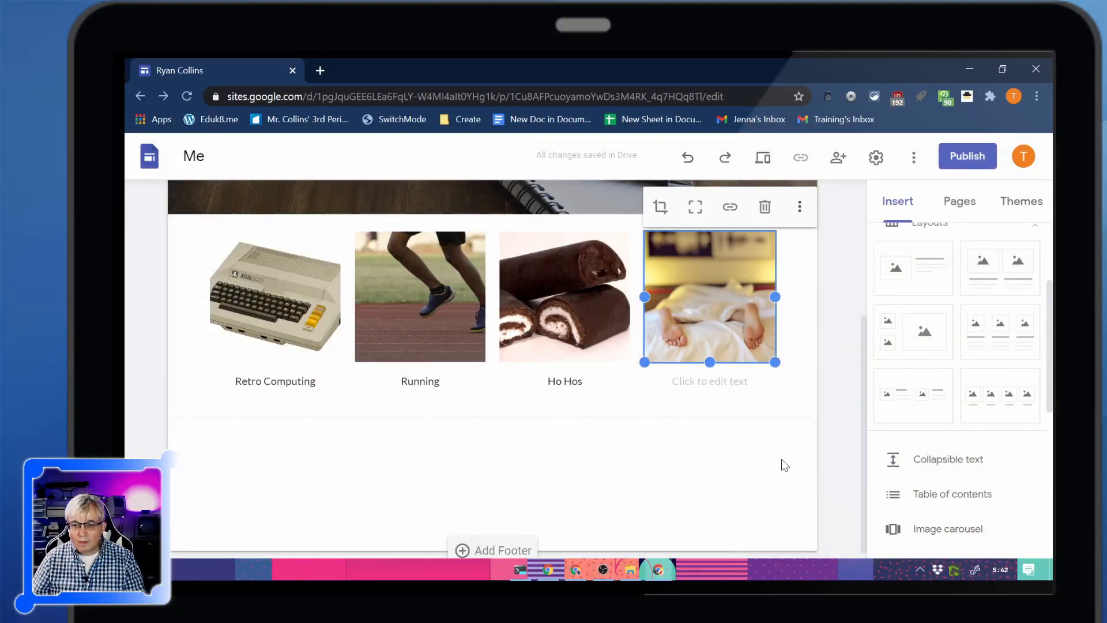
{"action": "left_click", "coordinate": [710, 381]}
{"action": "type", "text": "Sleeping"}
{"action": "left_click", "coordinate": [803, 346]}
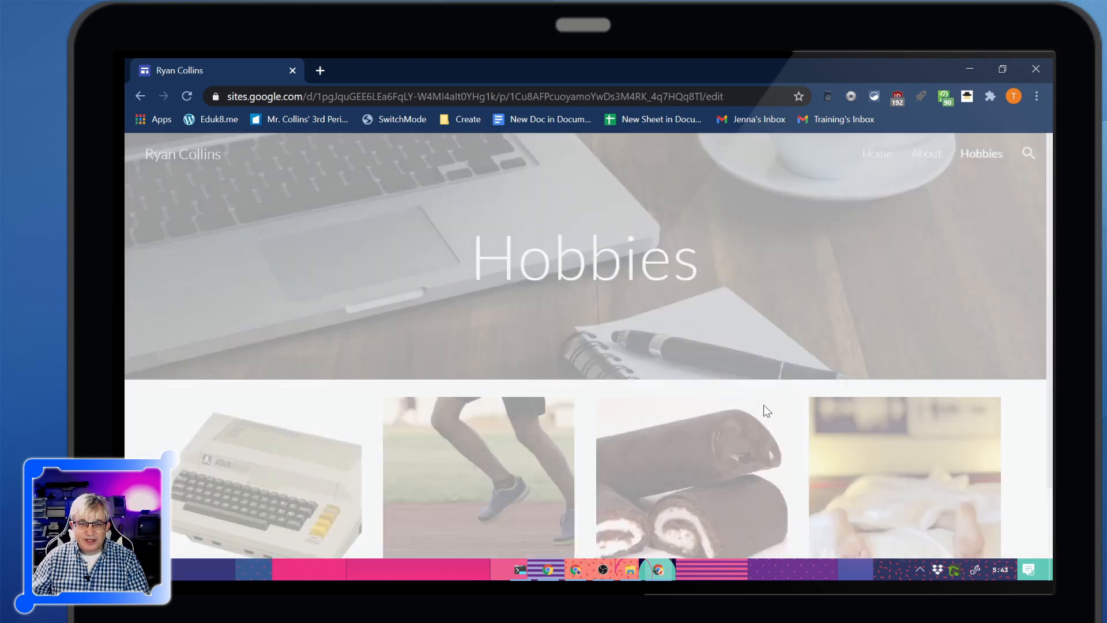
Look through the Hobbies page and the Home page in the preview and leave the preview
{"action": "scroll", "coordinate": [784, 382], "scroll_direction": "down", "scroll_amount": 2}
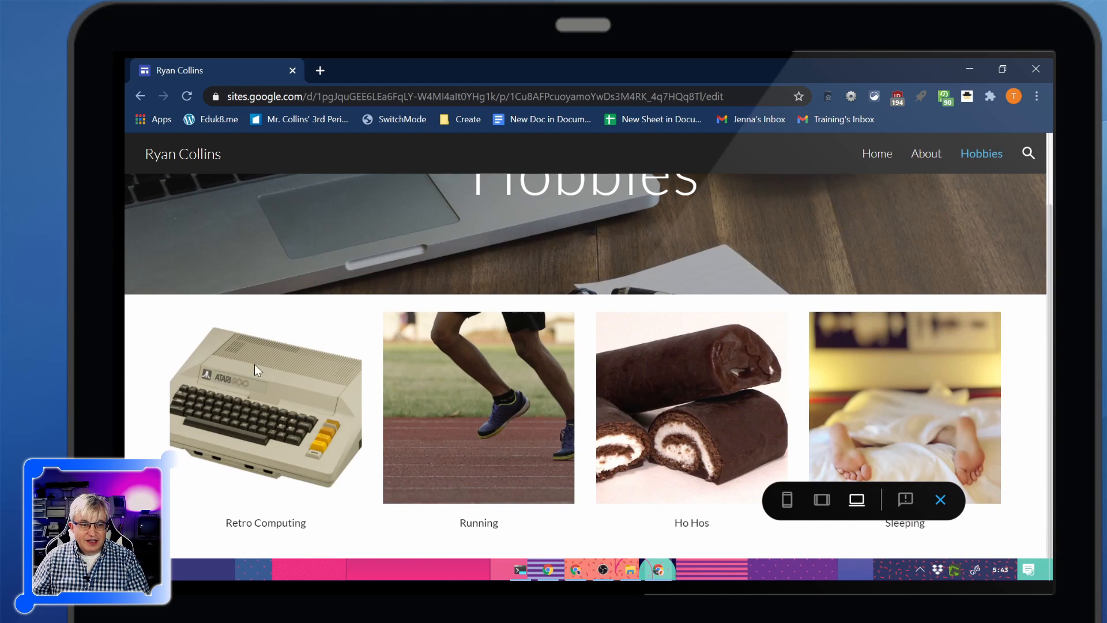
{"action": "scroll", "coordinate": [843, 452], "scroll_direction": "up", "scroll_amount": 2}
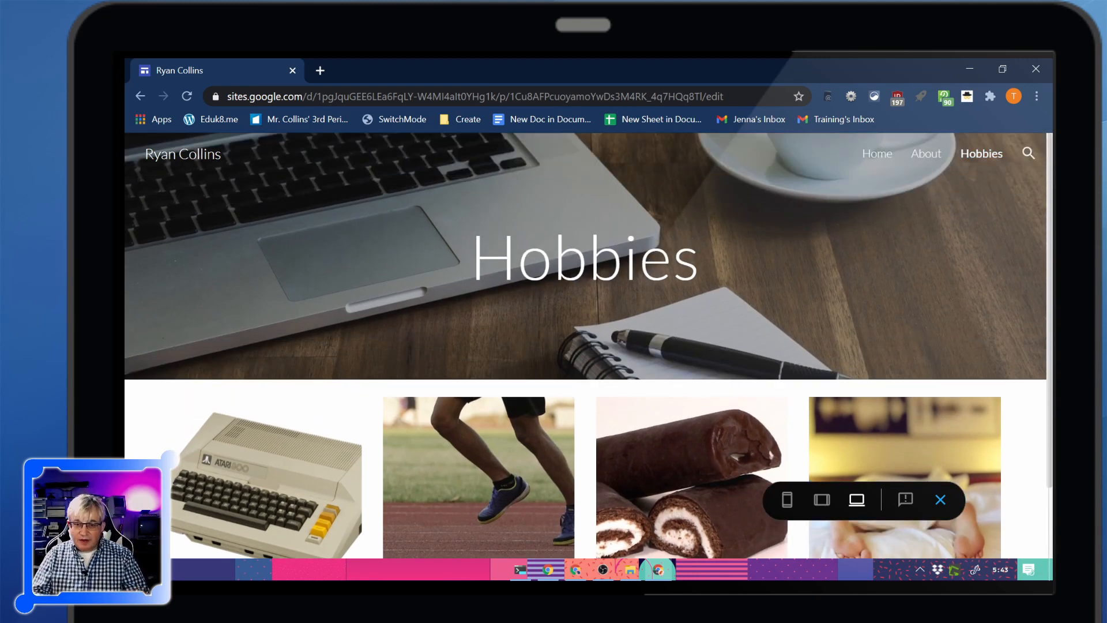
{"action": "scroll", "coordinate": [726, 273], "scroll_direction": "down", "scroll_amount": 2}
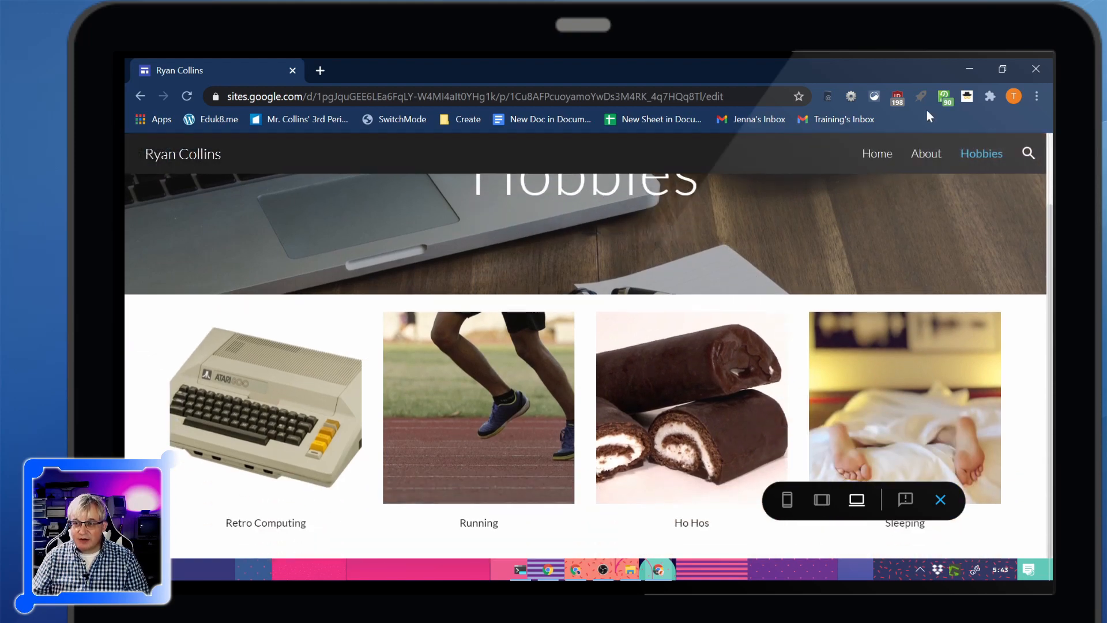
{"action": "left_click", "coordinate": [881, 155]}
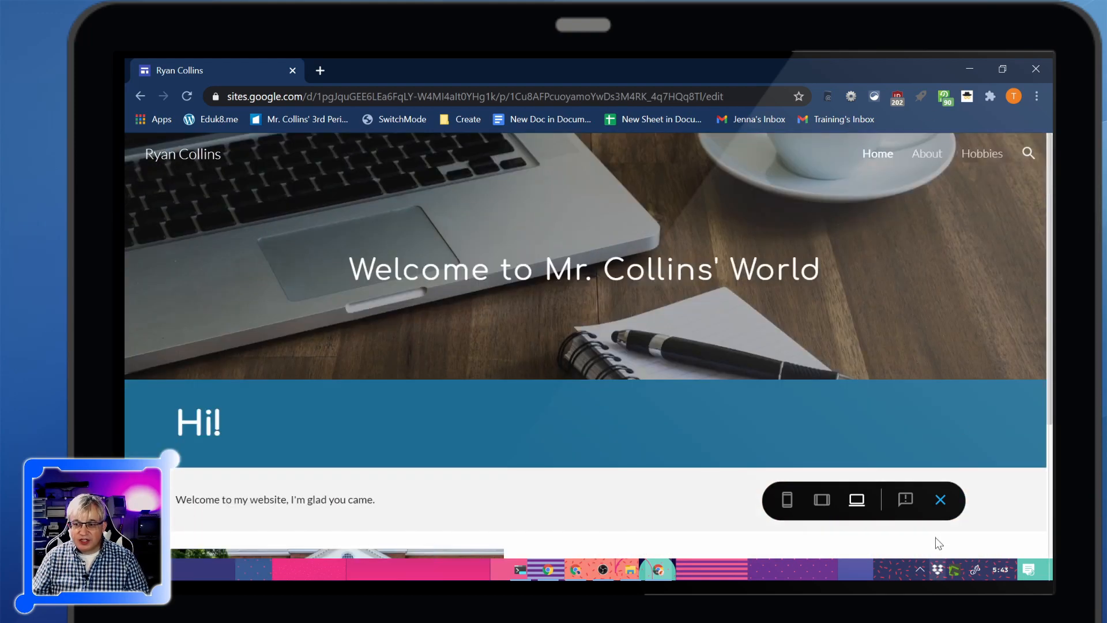
{"action": "left_click", "coordinate": [941, 501]}
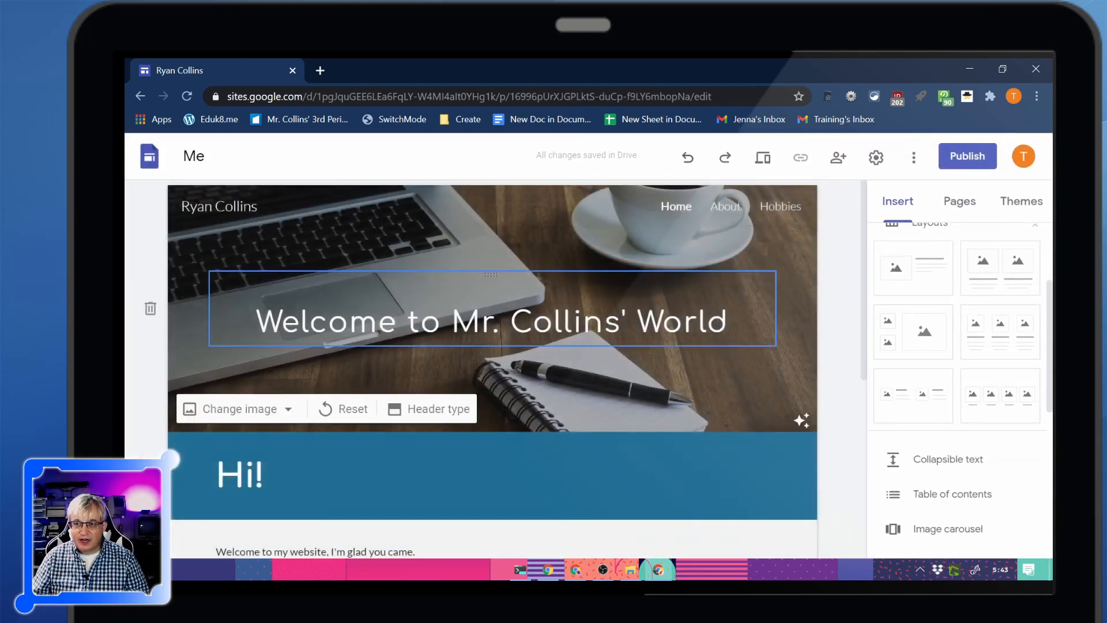
Review the Hobbies page in the editor and examine the page options offered for the About page
{"action": "left_click", "coordinate": [776, 207]}
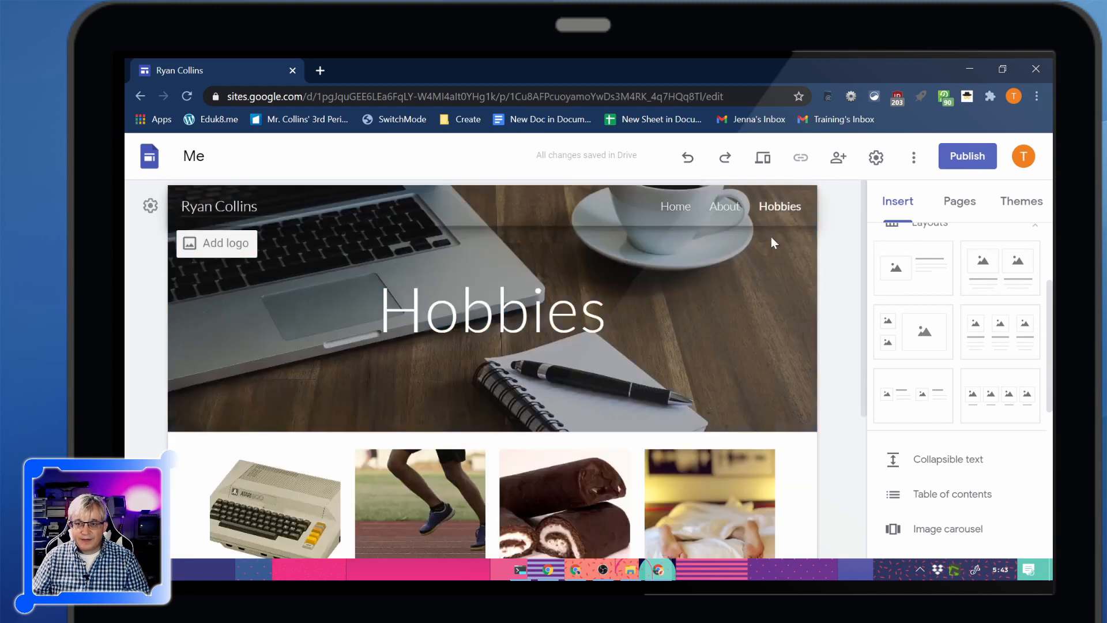
{"action": "scroll", "coordinate": [735, 362], "scroll_direction": "down", "scroll_amount": 4}
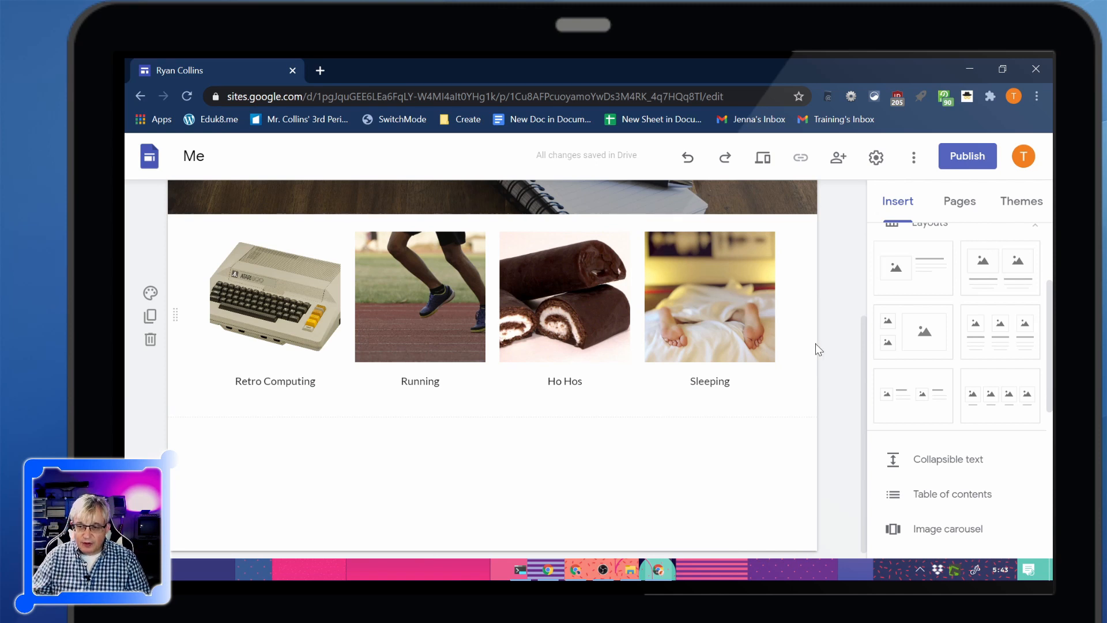
{"action": "left_click", "coordinate": [947, 209]}
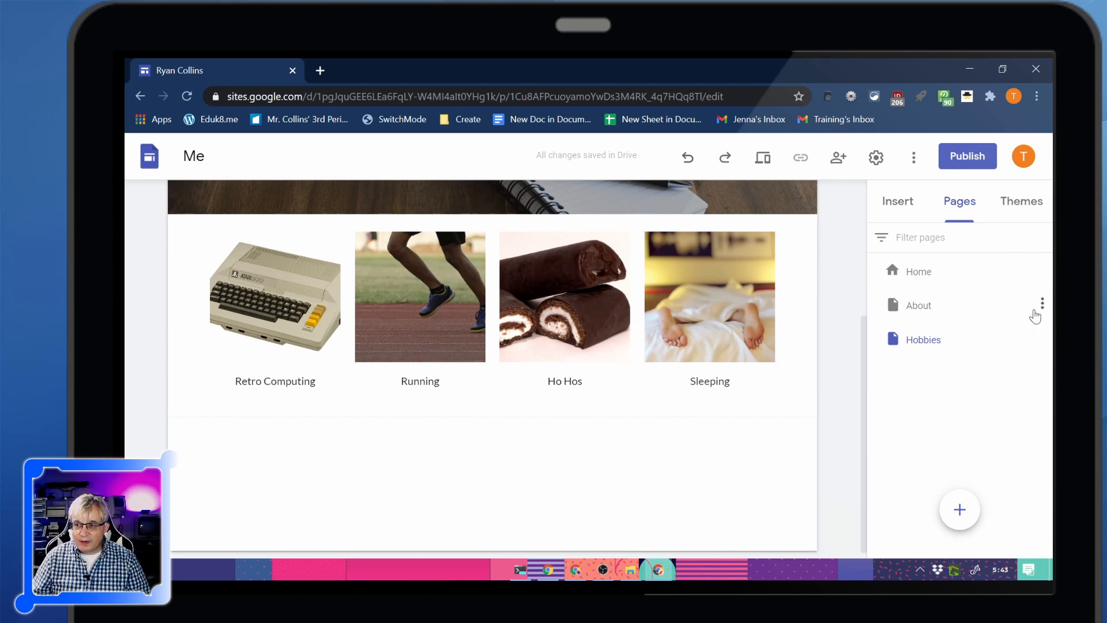
{"action": "left_click", "coordinate": [1042, 303]}
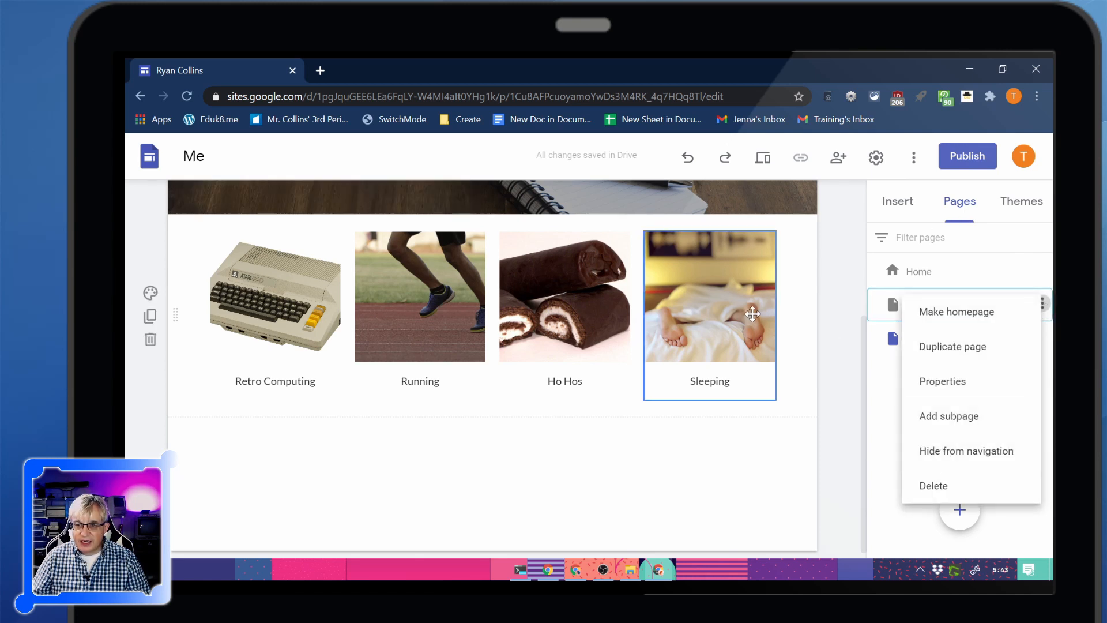
{"action": "left_click", "coordinate": [895, 392]}
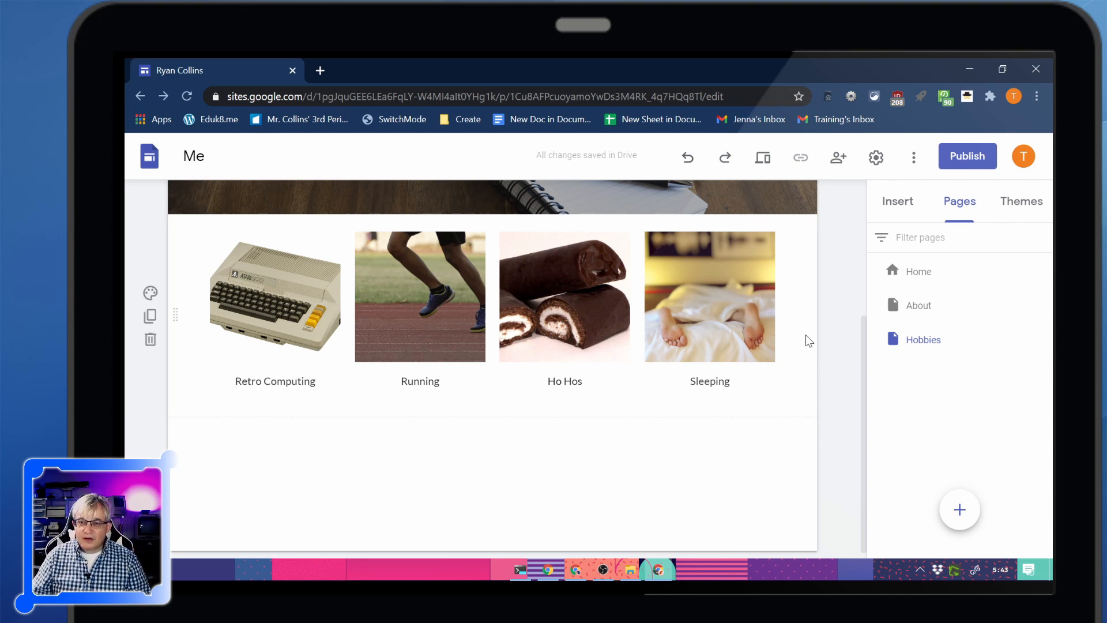
Try the pink colour of the Simple theme, set the theme colour to green and check it on the Home page
{"action": "left_click", "coordinate": [1019, 218]}
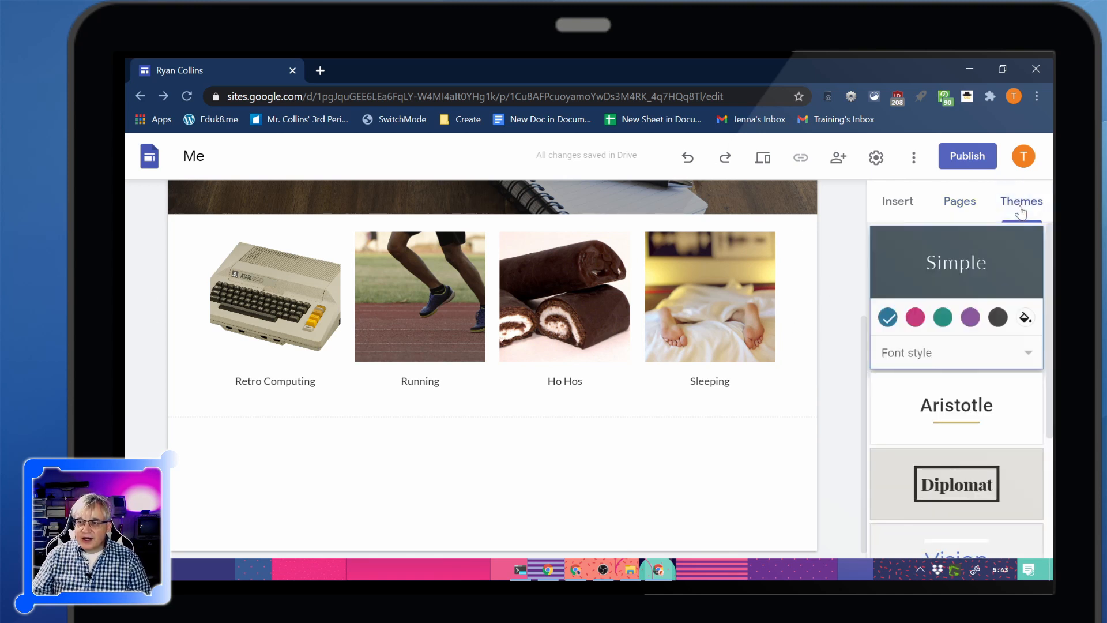
{"action": "left_click", "coordinate": [916, 318]}
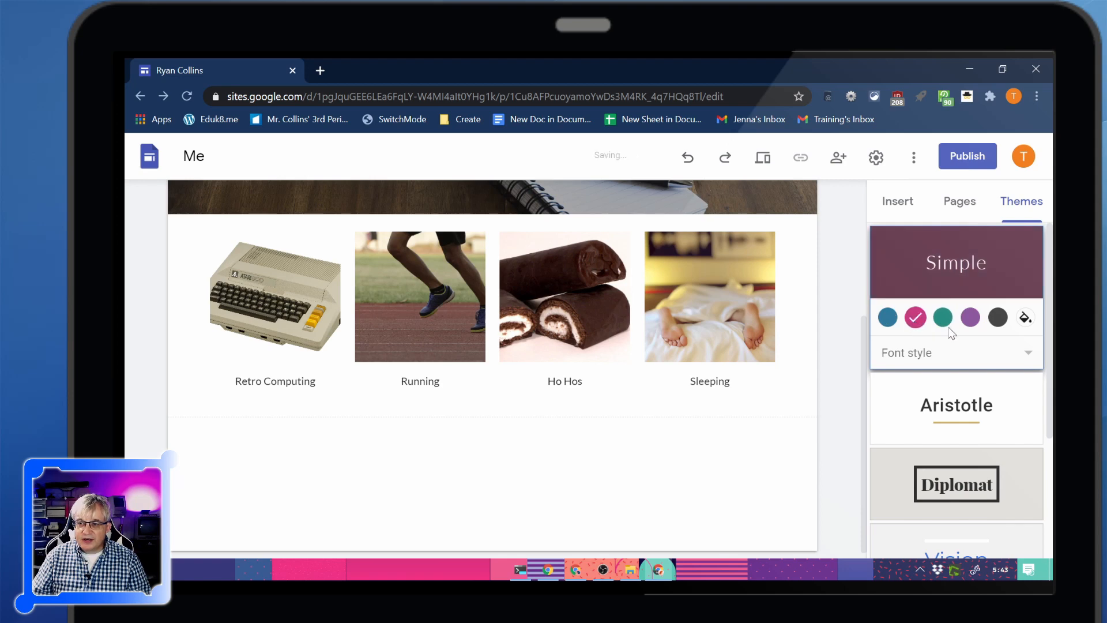
{"action": "left_click", "coordinate": [941, 320]}
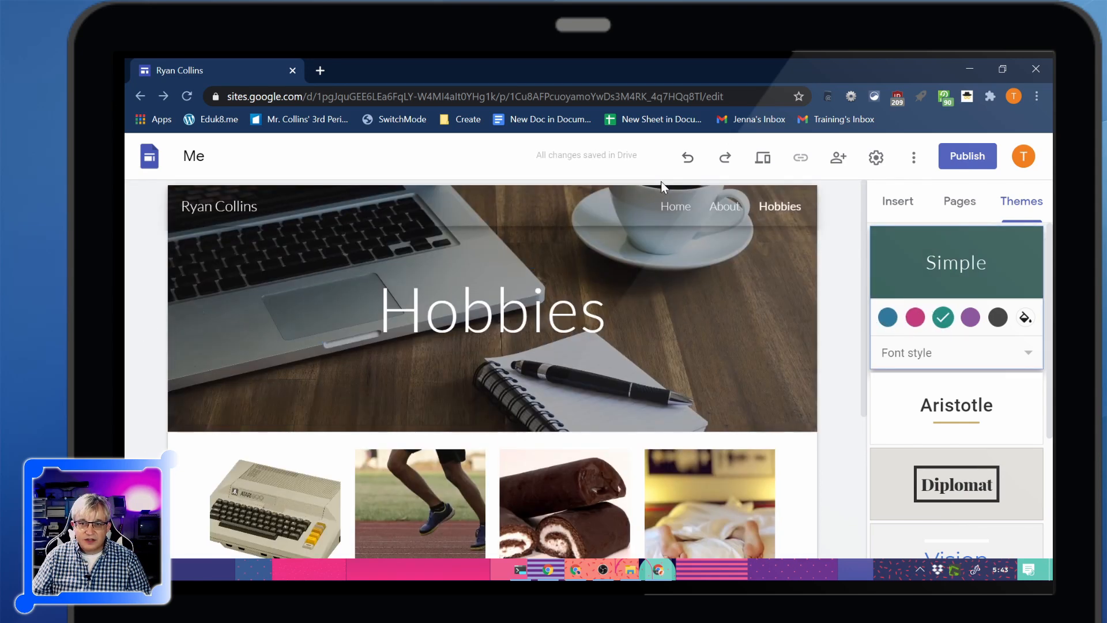
{"action": "left_click", "coordinate": [675, 206]}
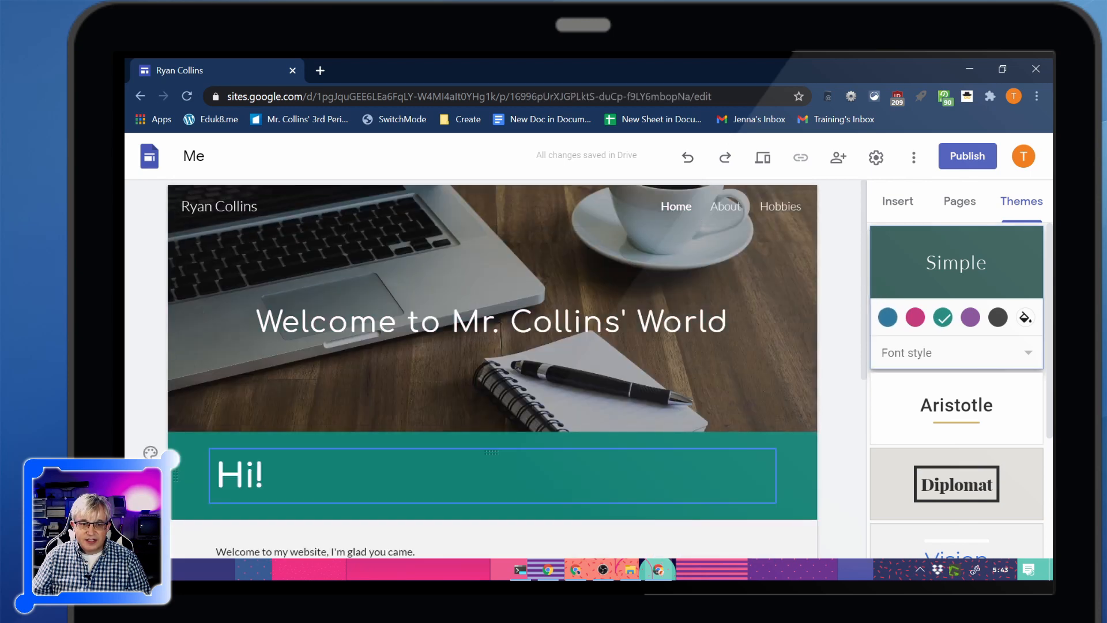
Try purple and the custom colour #b24040 on the Simple theme, and try the Diplomat theme
{"action": "left_click", "coordinate": [915, 318]}
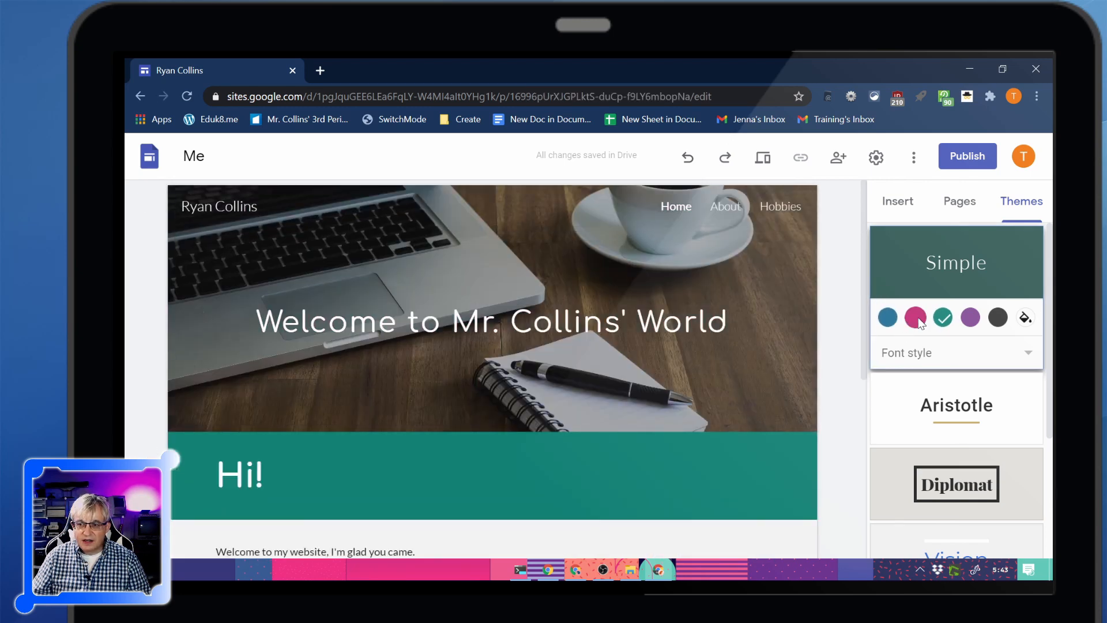
{"action": "left_click", "coordinate": [970, 317]}
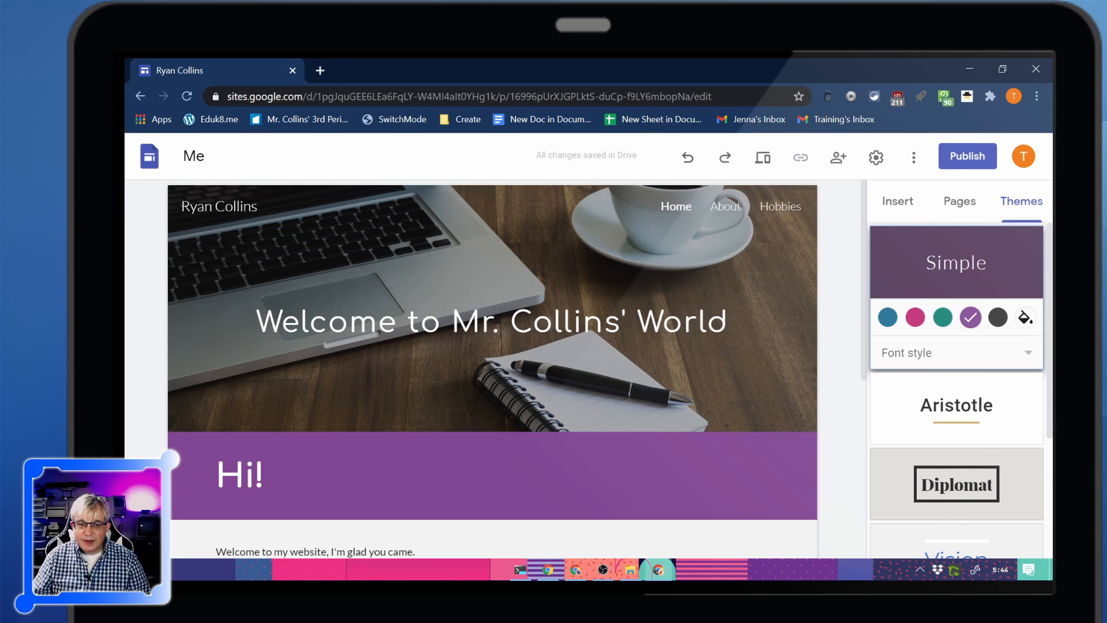
{"action": "left_click", "coordinate": [1026, 317]}
{"action": "left_click_drag", "start_coordinate": [975, 394], "coordinate": [979, 360]}
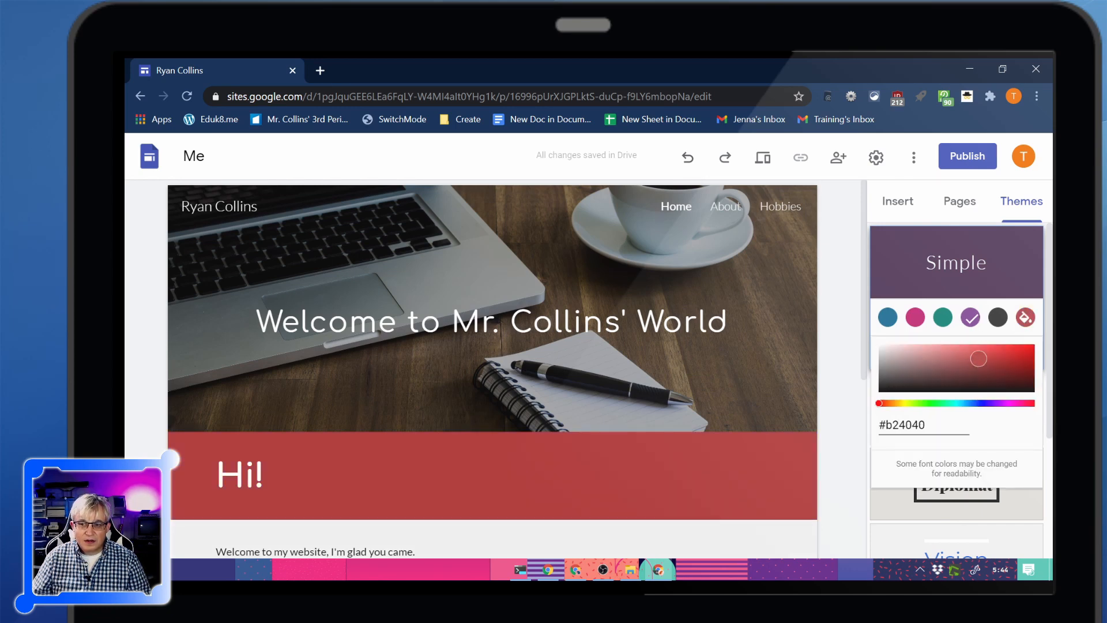
{"action": "left_click", "coordinate": [874, 464]}
{"action": "left_click", "coordinate": [883, 499]}
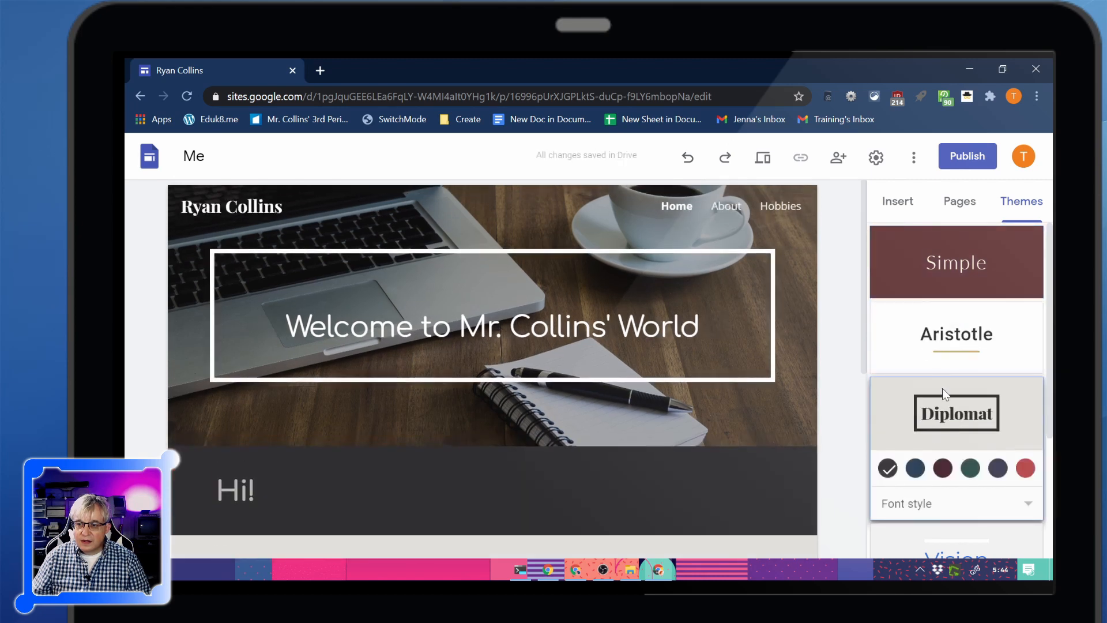
Try the Impression theme and check how the Home page's welcome and Education sections look with it
{"action": "scroll", "coordinate": [946, 404], "scroll_direction": "down", "scroll_amount": 3}
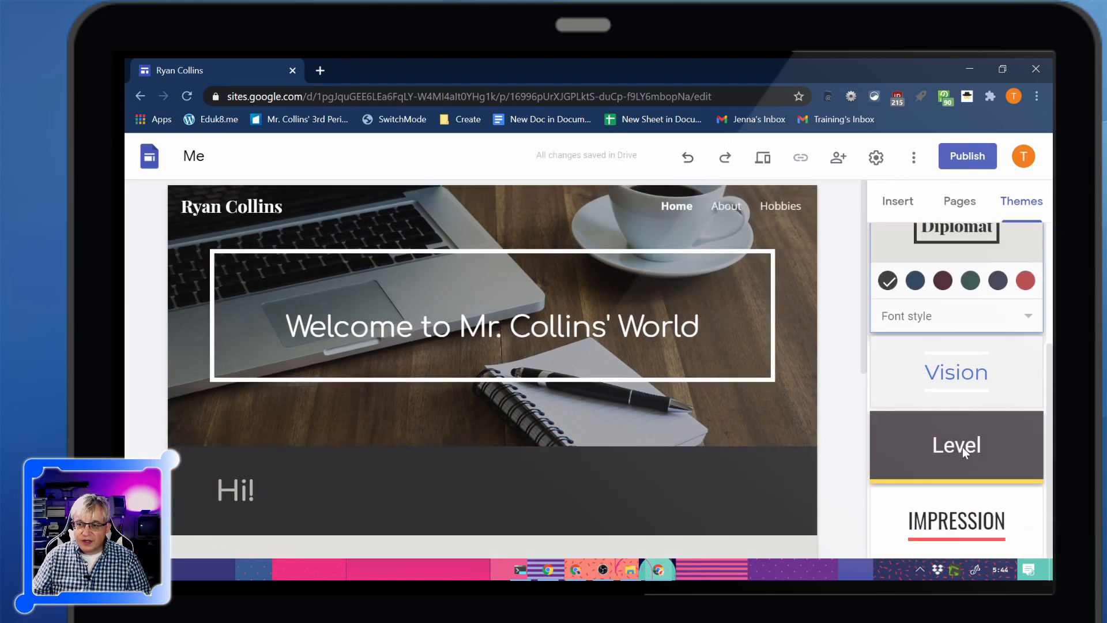
{"action": "left_click", "coordinate": [964, 522]}
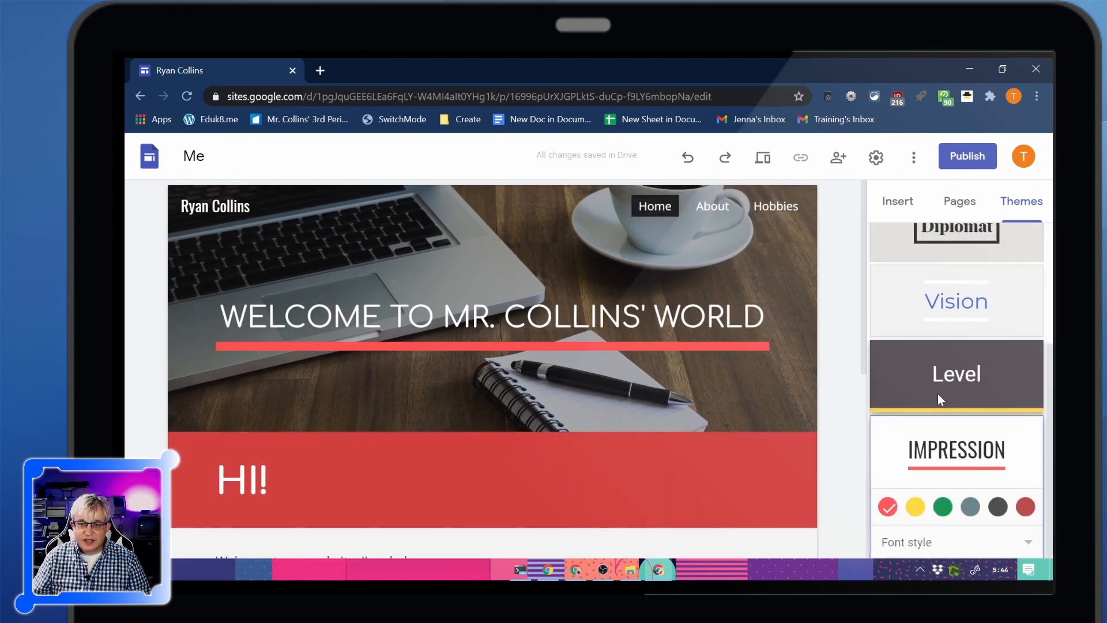
{"action": "scroll", "coordinate": [808, 478], "scroll_direction": "down", "scroll_amount": 5}
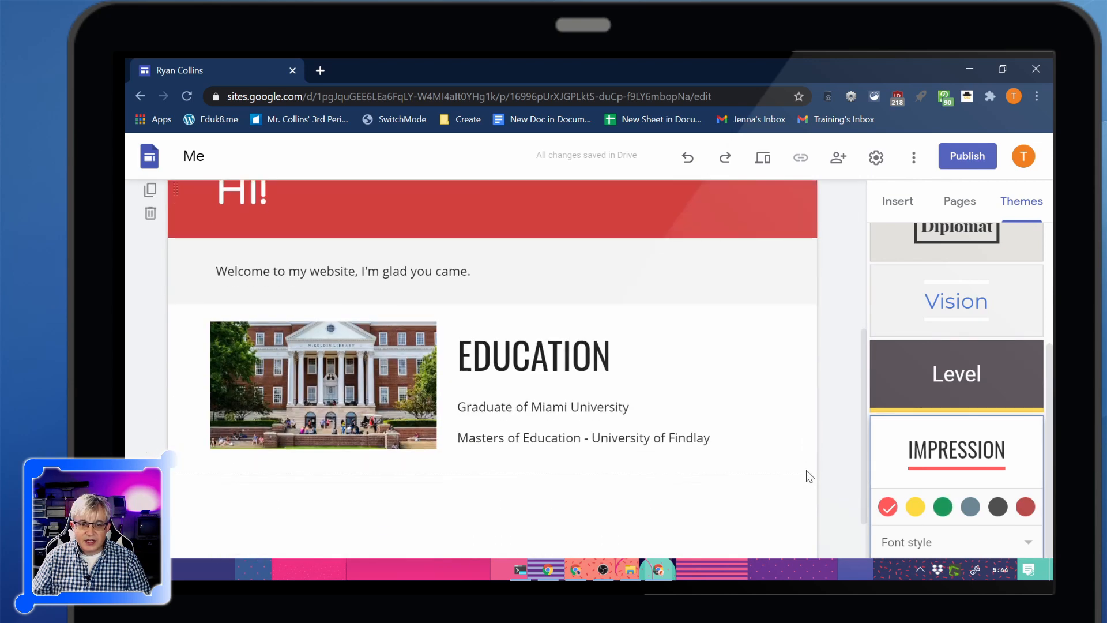
{"action": "scroll", "coordinate": [809, 470], "scroll_direction": "up", "scroll_amount": 4}
{"action": "scroll", "coordinate": [811, 466], "scroll_direction": "down", "scroll_amount": 3}
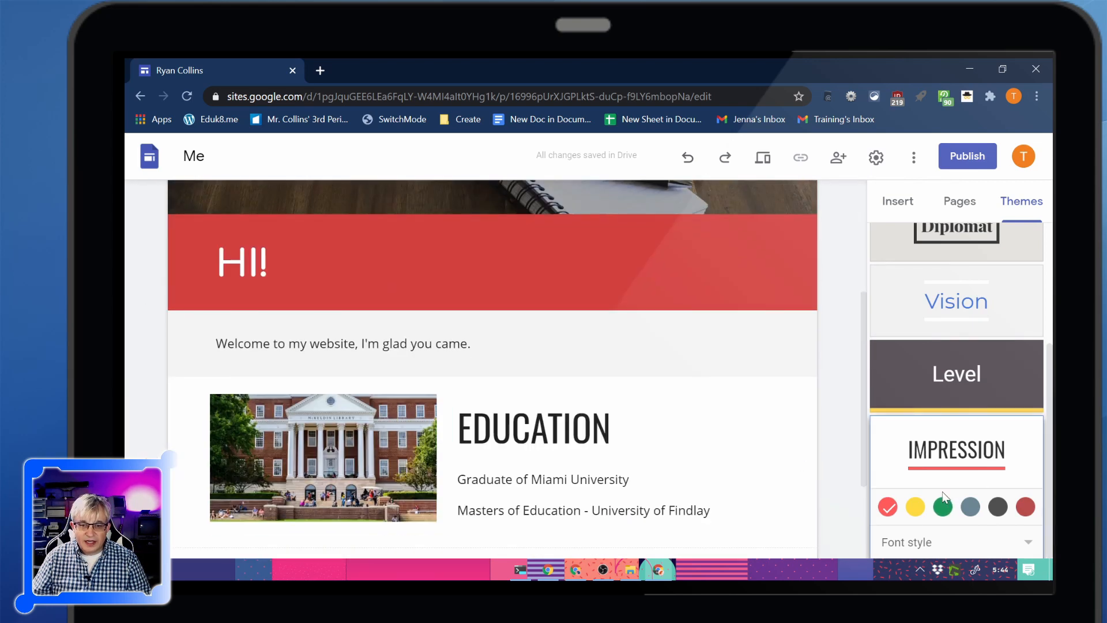
{"action": "scroll", "coordinate": [835, 489], "scroll_direction": "down", "scroll_amount": 3}
{"action": "left_click", "coordinate": [712, 383]}
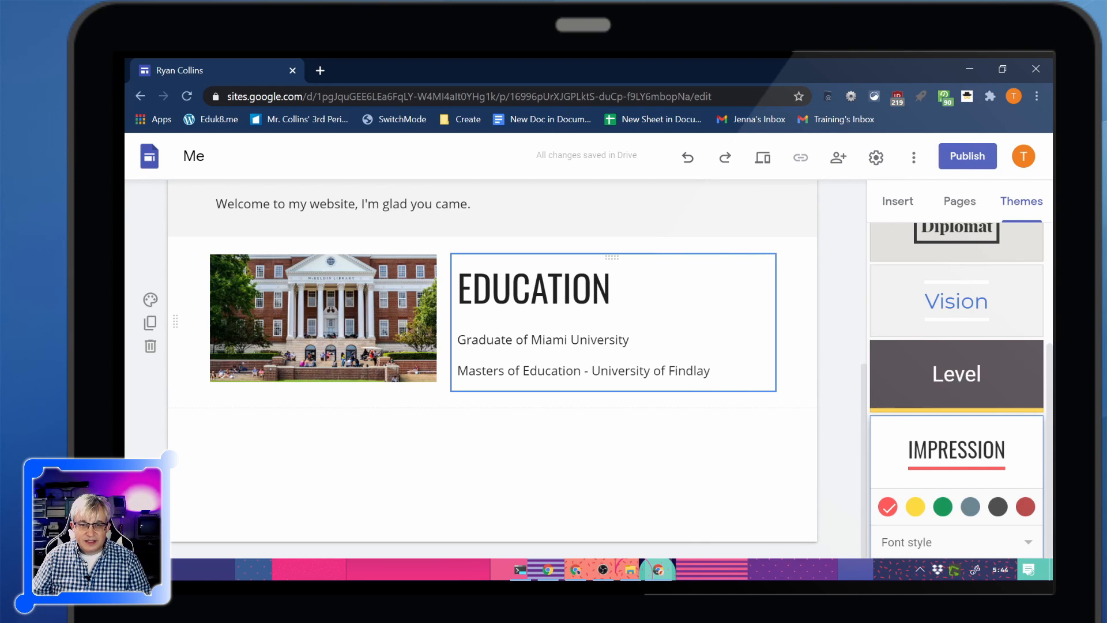
{"action": "scroll", "coordinate": [607, 444], "scroll_direction": "up", "scroll_amount": 3}
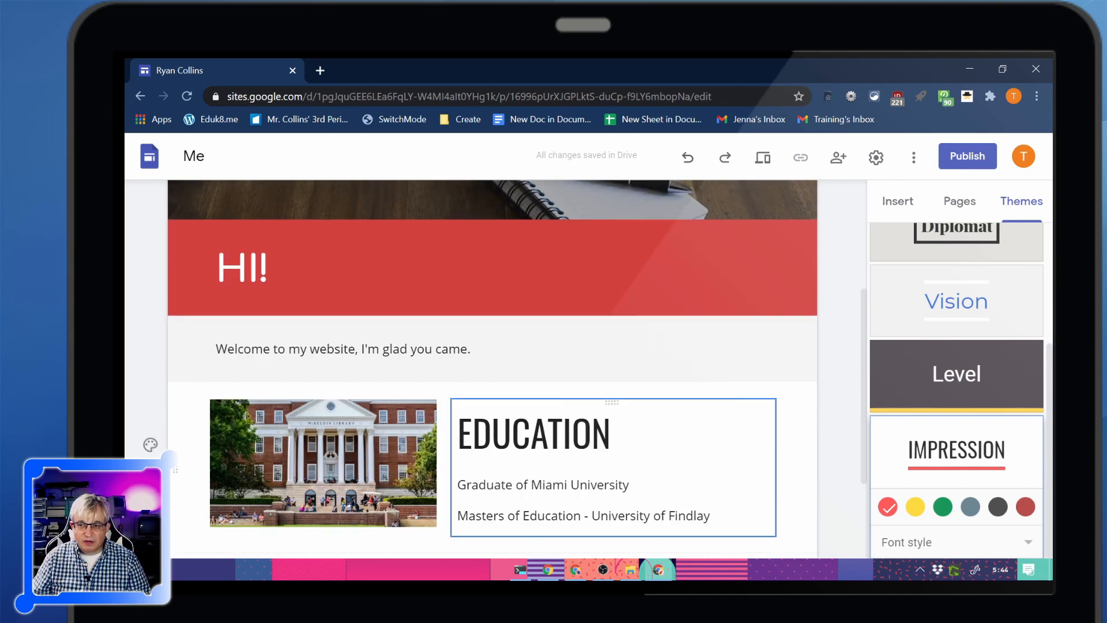
Try the Vision theme and check it on the Home page
{"action": "left_click", "coordinate": [957, 301]}
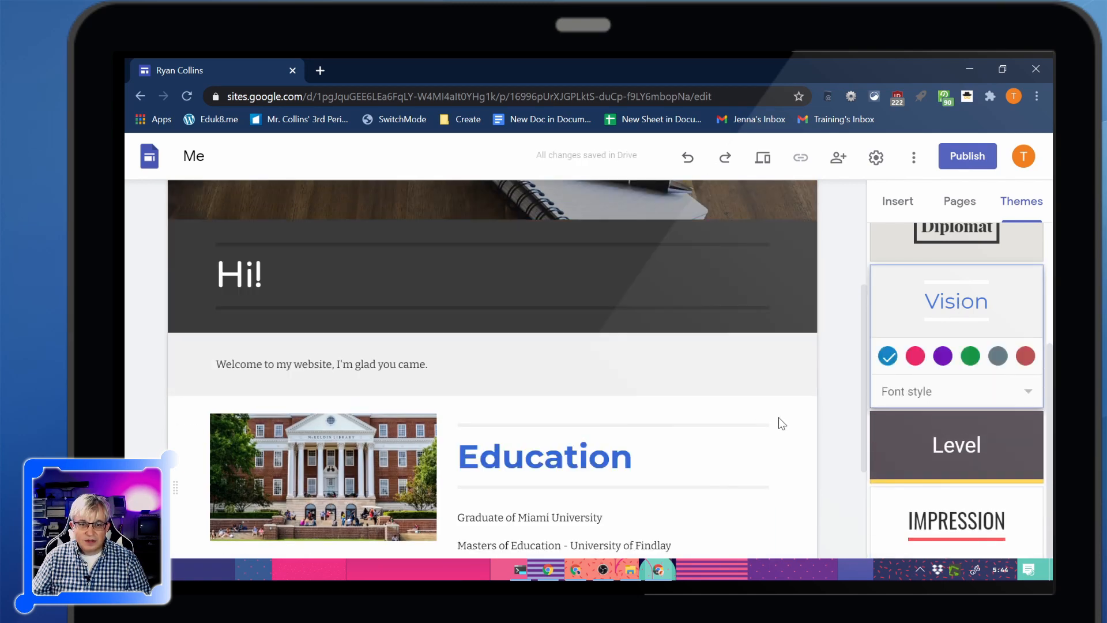
{"action": "scroll", "coordinate": [756, 417], "scroll_direction": "down", "scroll_amount": 3}
{"action": "scroll", "coordinate": [755, 417], "scroll_direction": "up", "scroll_amount": 7}
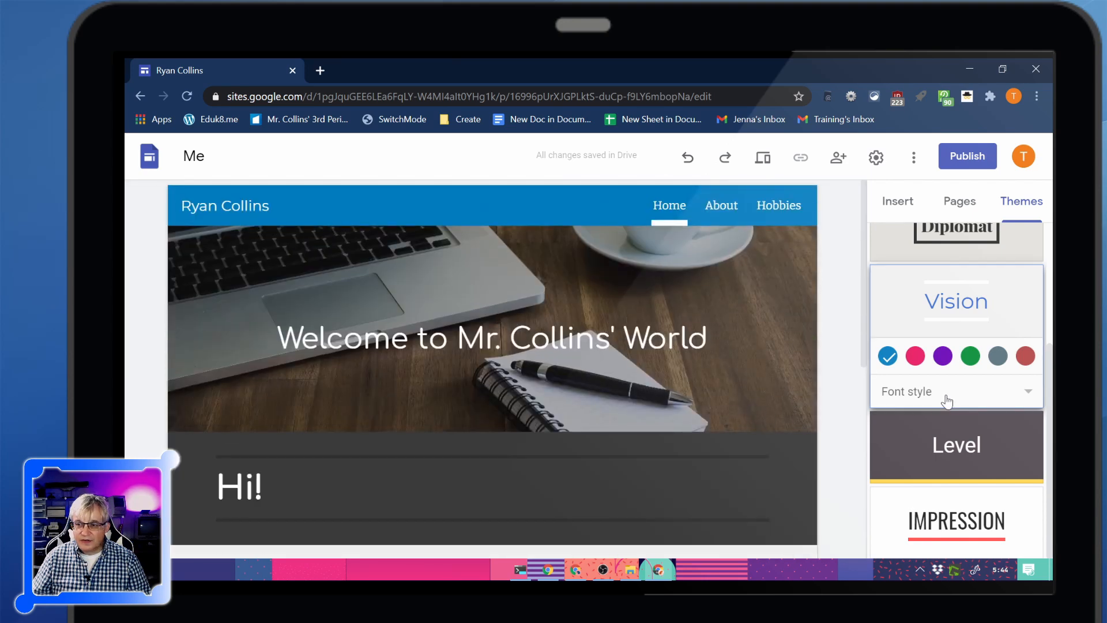
Apply the Impression theme to the site and check the Home page from header to Education section
{"action": "left_click", "coordinate": [978, 541]}
{"action": "scroll", "coordinate": [807, 454], "scroll_direction": "down", "scroll_amount": 5}
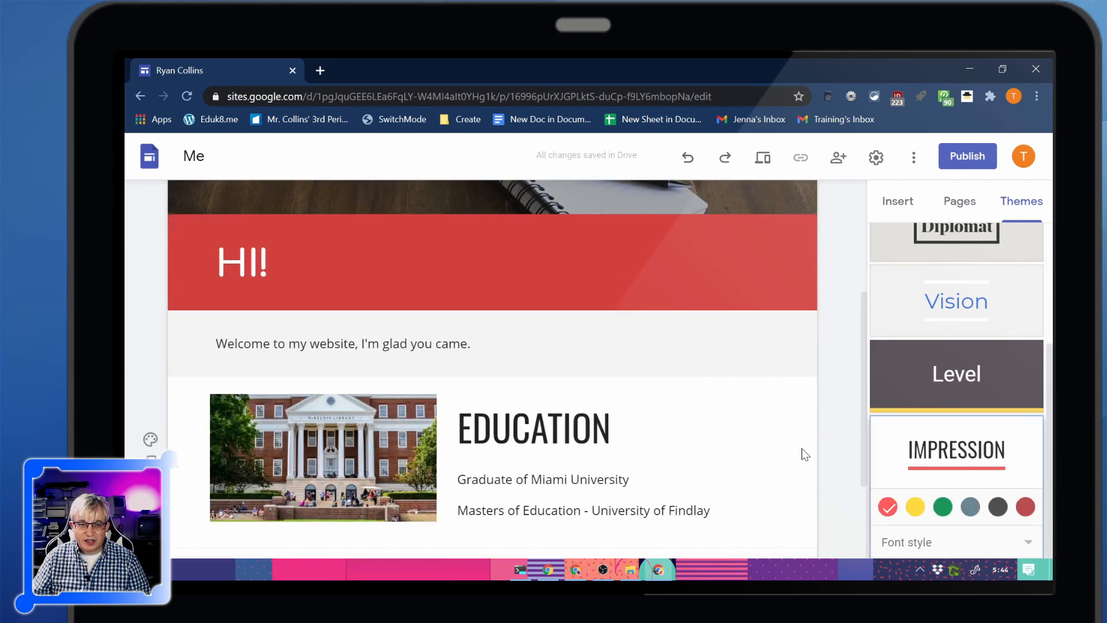
{"action": "scroll", "coordinate": [787, 340], "scroll_direction": "up", "scroll_amount": 4}
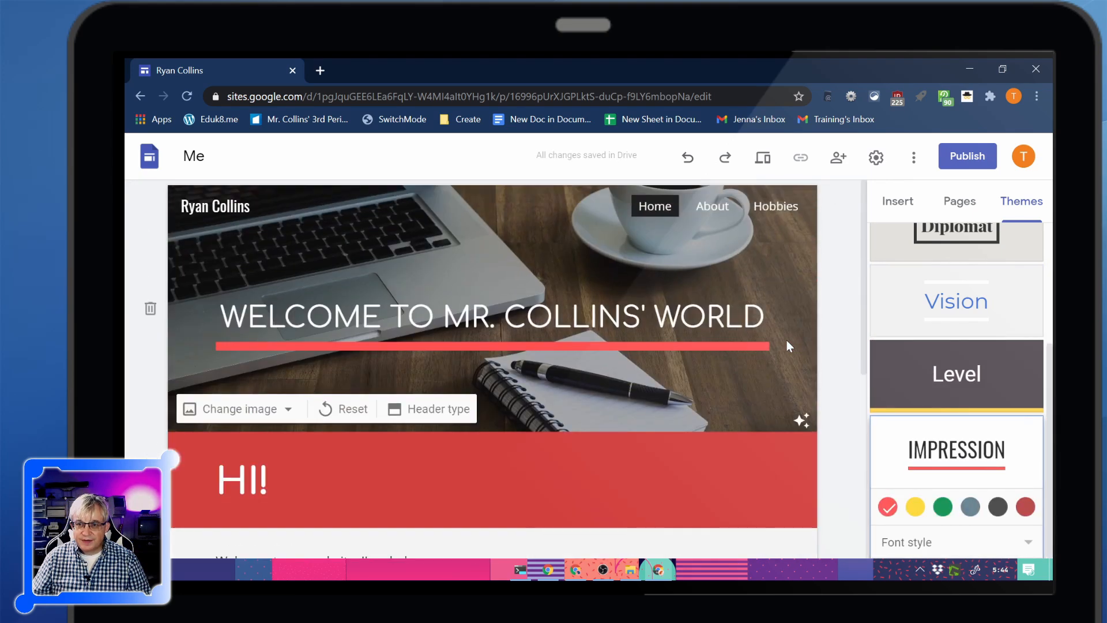
Review the About and Hobbies pages in the editor with the Impression theme applied
{"action": "left_click", "coordinate": [712, 206]}
{"action": "scroll", "coordinate": [803, 395], "scroll_direction": "down", "scroll_amount": 1}
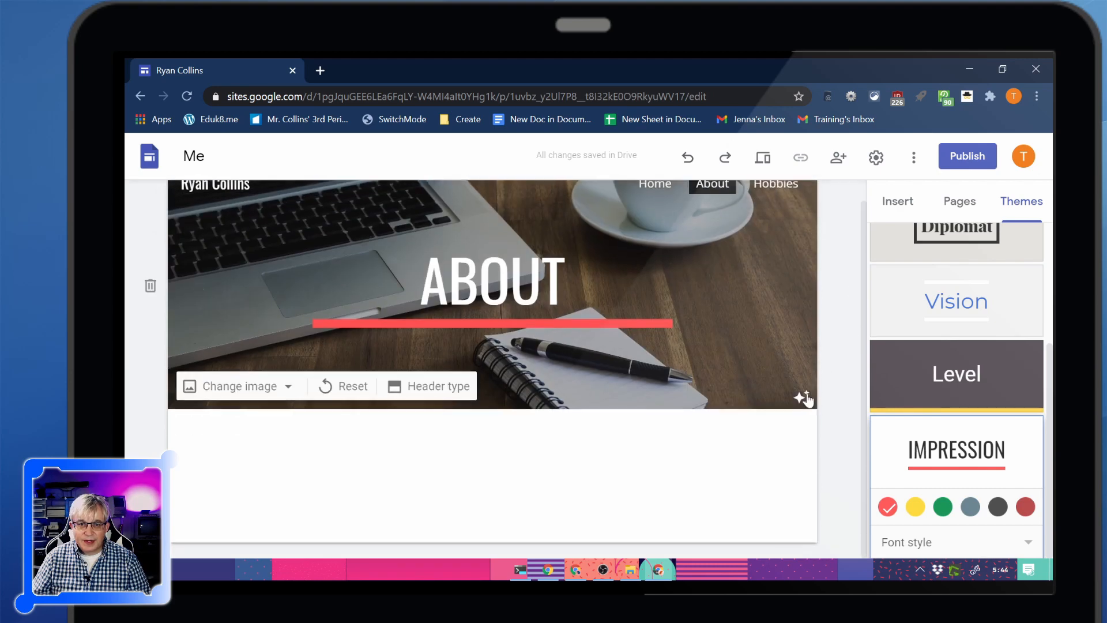
{"action": "left_click", "coordinate": [782, 184]}
{"action": "scroll", "coordinate": [816, 387], "scroll_direction": "down", "scroll_amount": 4}
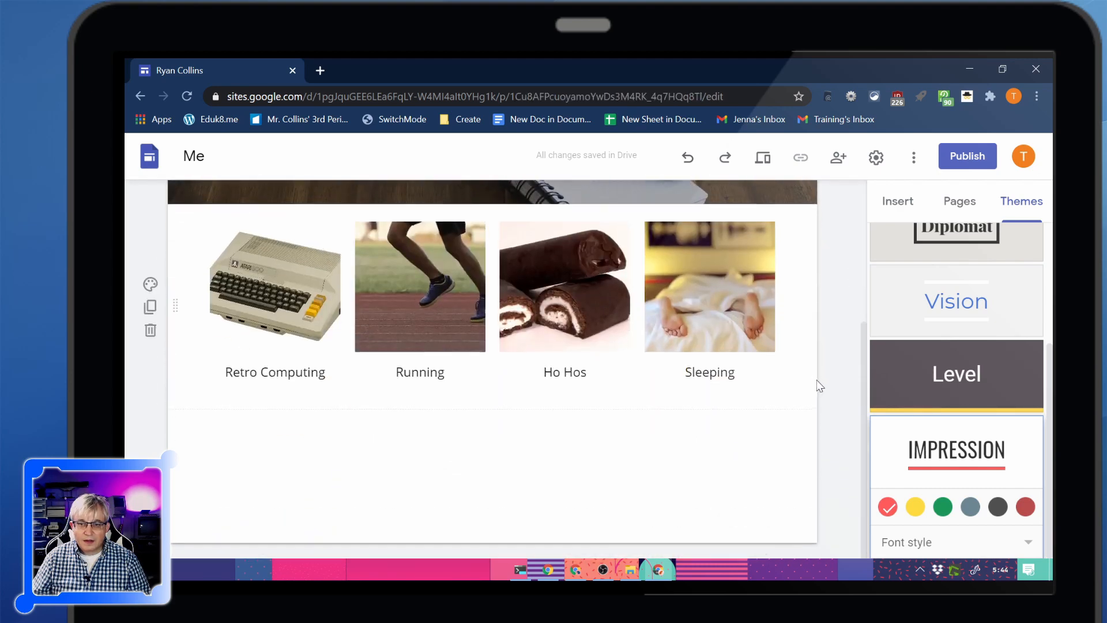
{"action": "scroll", "coordinate": [830, 364], "scroll_direction": "up", "scroll_amount": 4}
{"action": "left_click", "coordinate": [910, 203]}
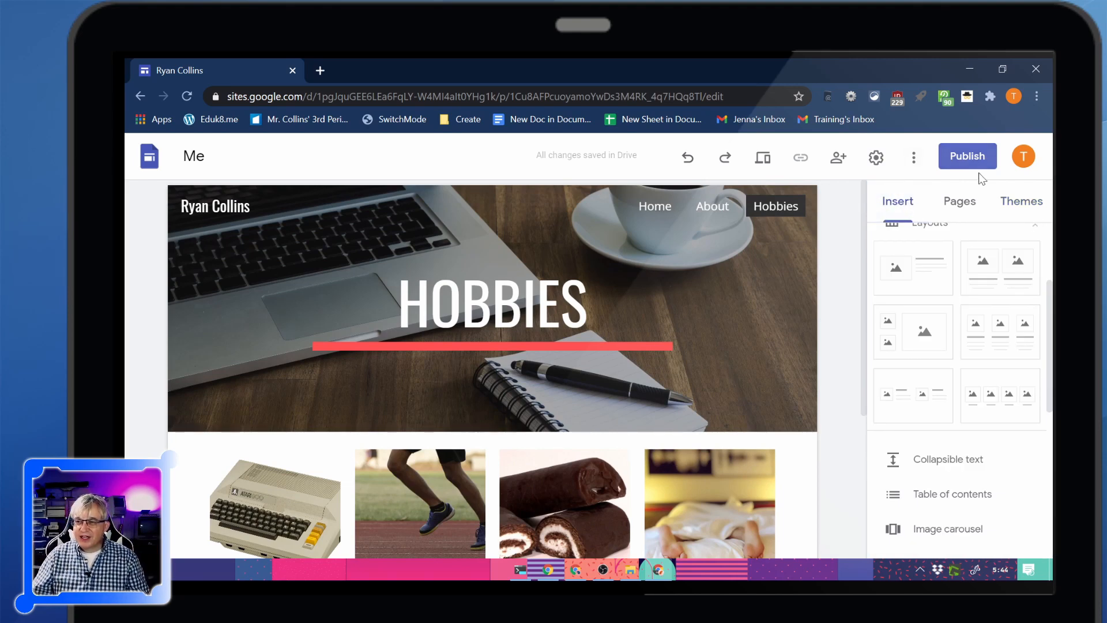
Publish the site using the teacher's full name, without spaces, as its web address
{"action": "left_click", "coordinate": [967, 157]}
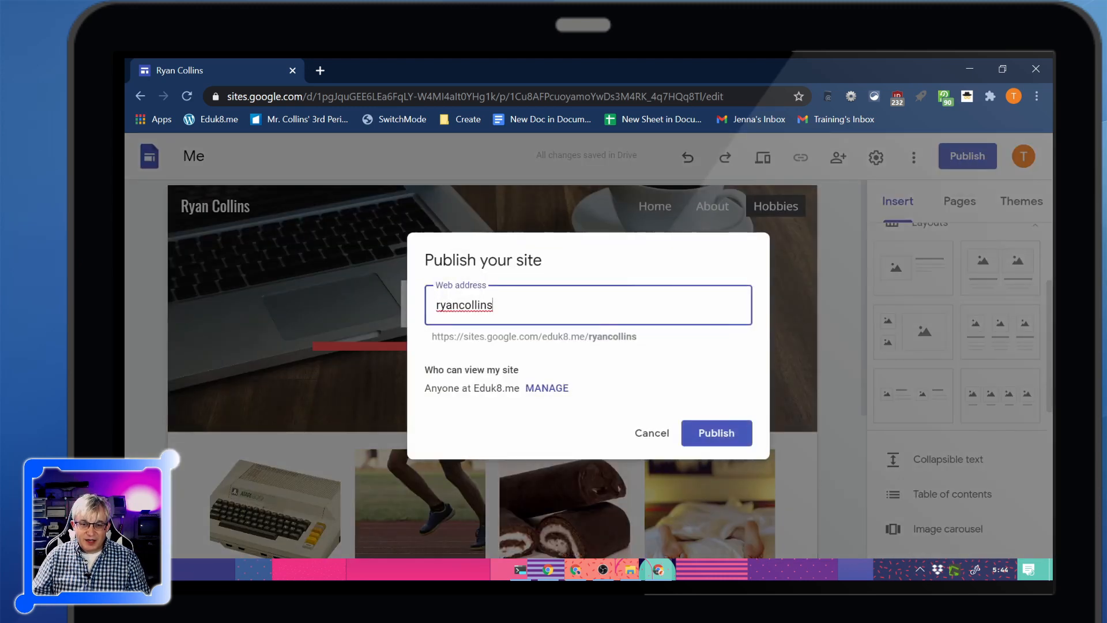
{"action": "left_click_drag", "start_coordinate": [432, 336], "coordinate": [640, 342]}
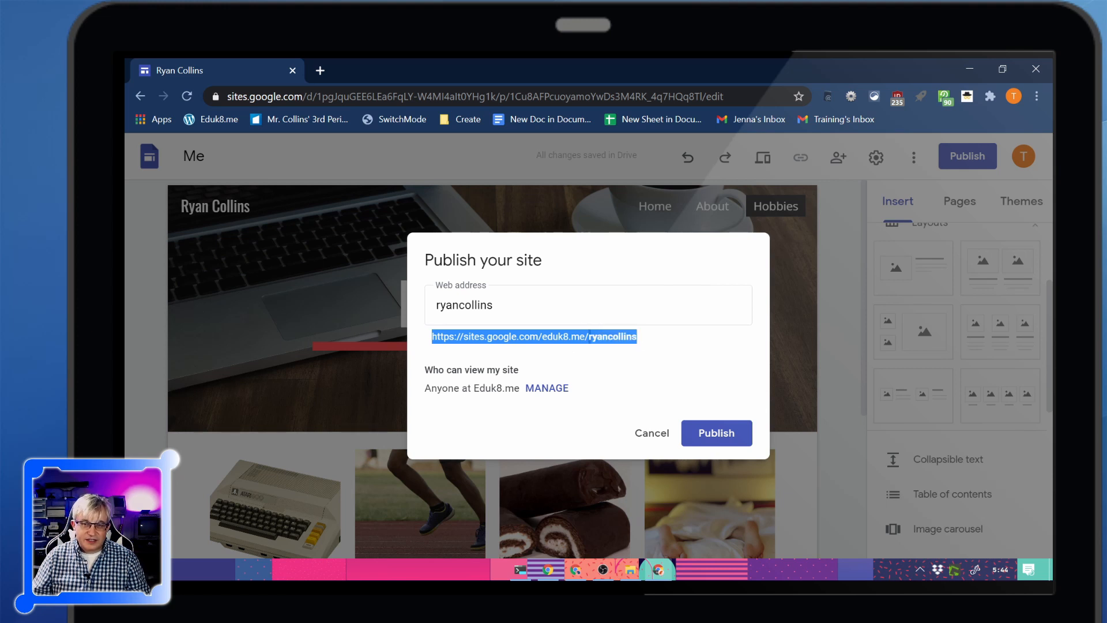
{"action": "left_click", "coordinate": [715, 434]}
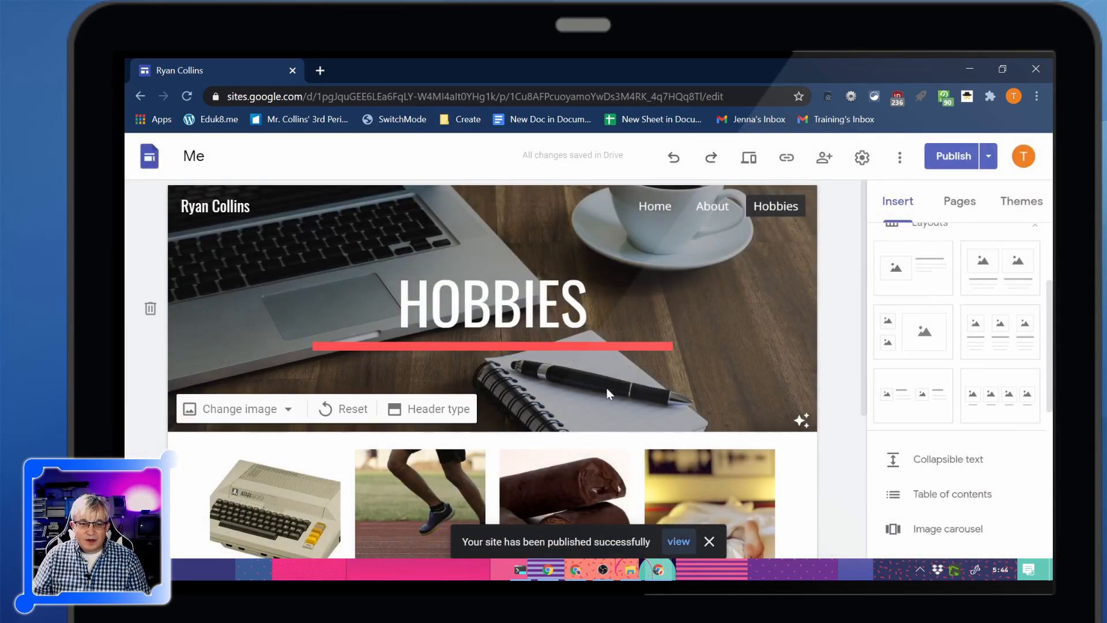
Try to view the published site's home page and clear the browser address
{"action": "left_click", "coordinate": [678, 542]}
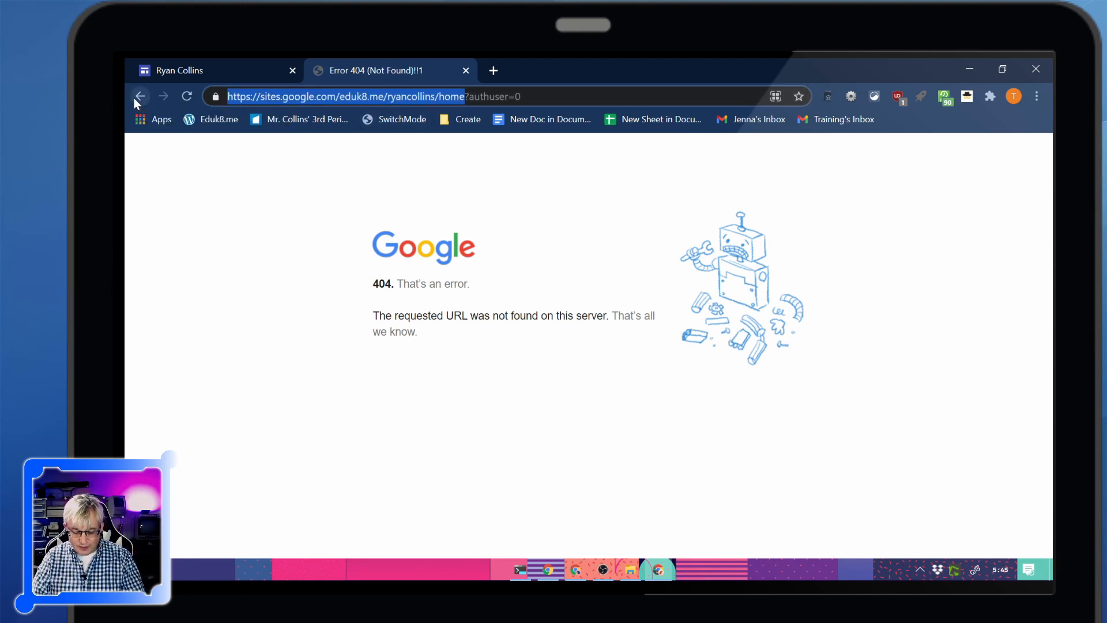
{"action": "type", "text": "\"life isn’t too short it’s the longest thing you will ever do\""}
{"action": "key", "text": "ctrl+a"}
{"action": "type", "text": "1"}
{"action": "key", "text": "BackSpace"}
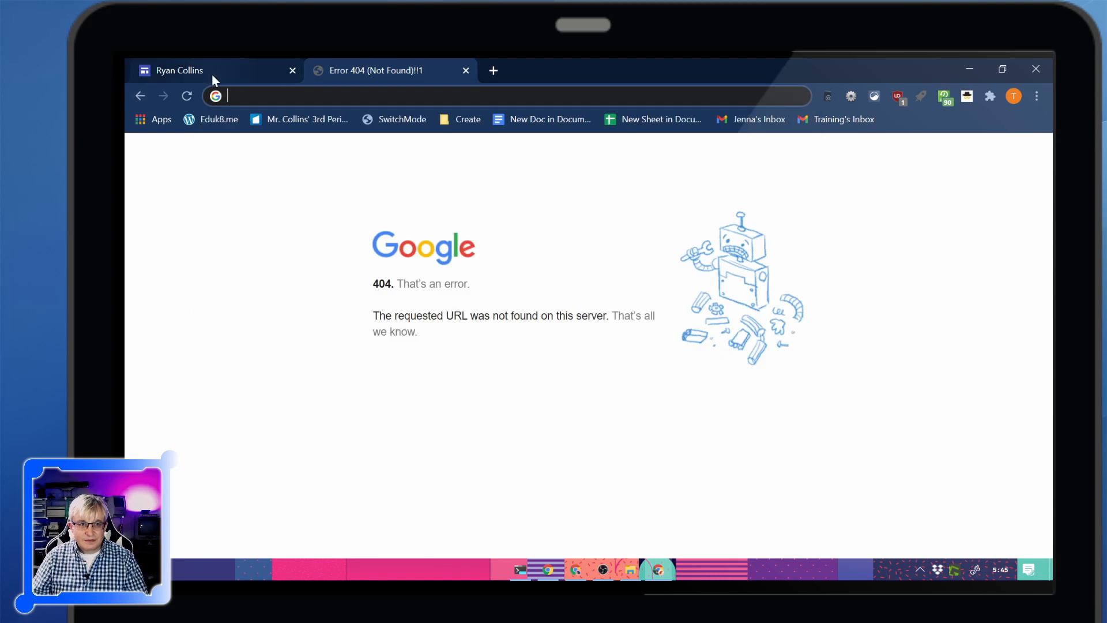
Return to the site editor, view the published site from there, and look through its Home, About and Hobbies pages
{"action": "left_click", "coordinate": [212, 73]}
{"action": "left_click", "coordinate": [988, 156]}
{"action": "left_click", "coordinate": [874, 233]}
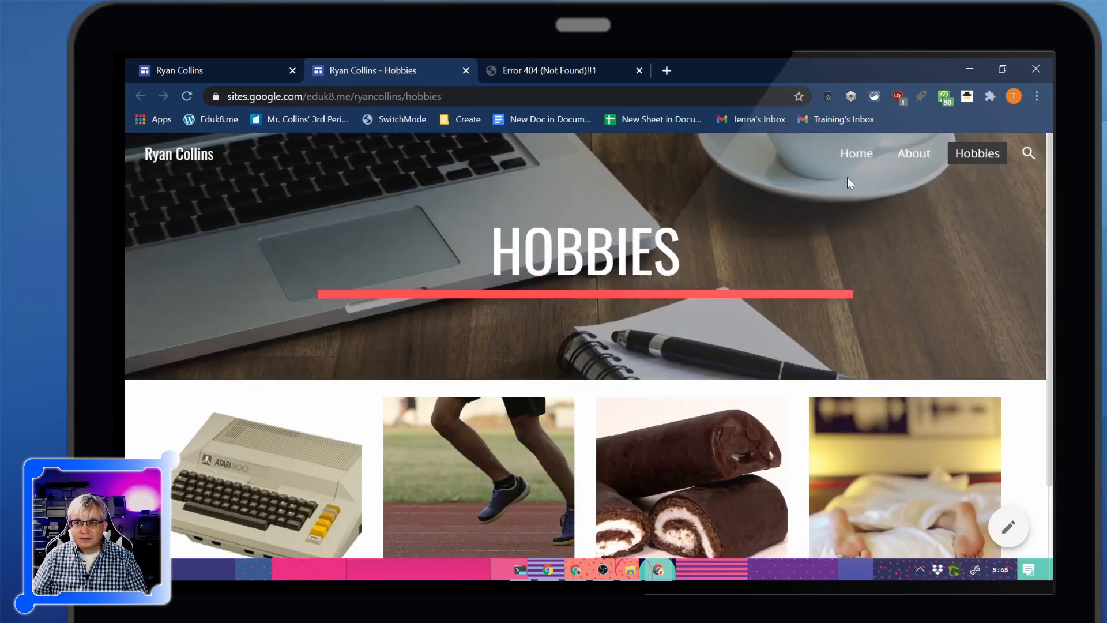
{"action": "left_click", "coordinate": [871, 166]}
{"action": "left_click", "coordinate": [921, 160]}
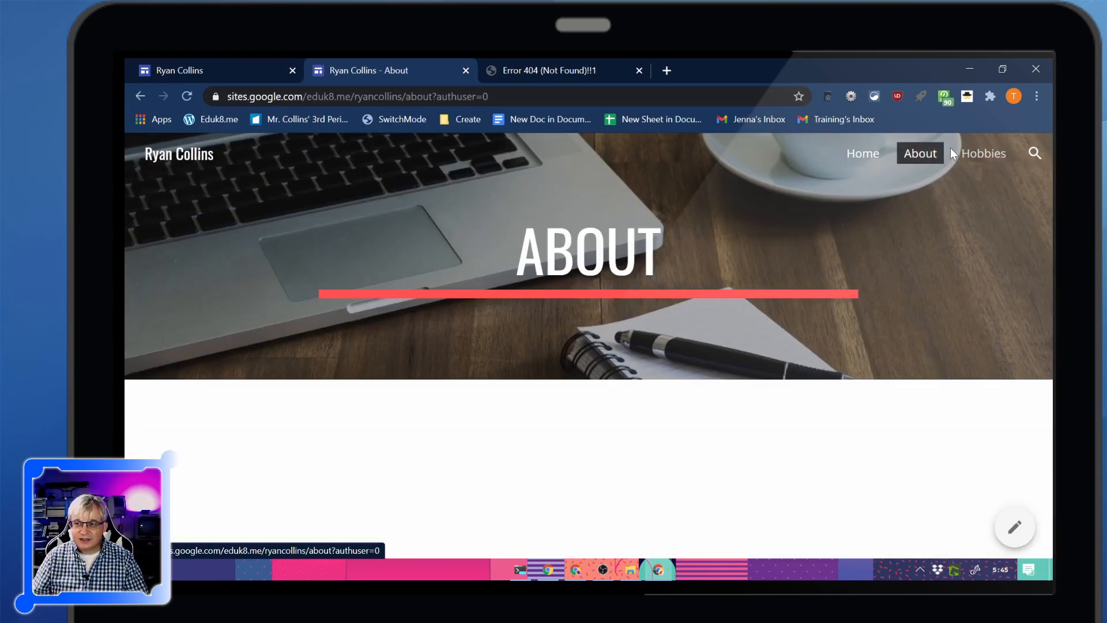
{"action": "left_click", "coordinate": [980, 156]}
{"action": "left_click", "coordinate": [858, 152]}
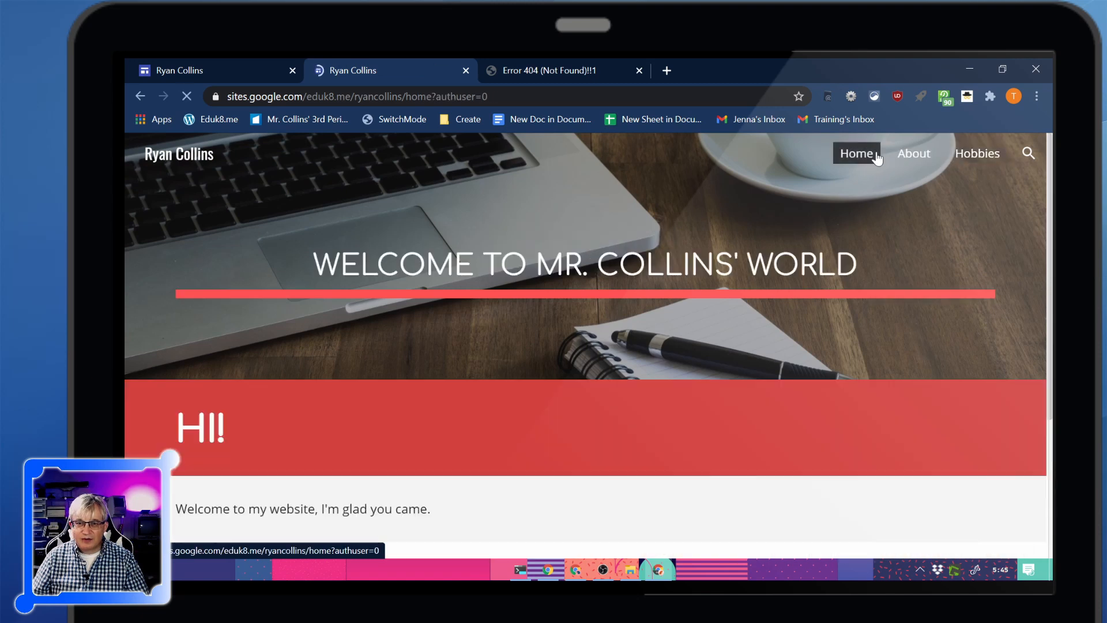
{"action": "scroll", "coordinate": [660, 369], "scroll_direction": "down", "scroll_amount": 3}
{"action": "scroll", "coordinate": [659, 357], "scroll_direction": "up", "scroll_amount": 3}
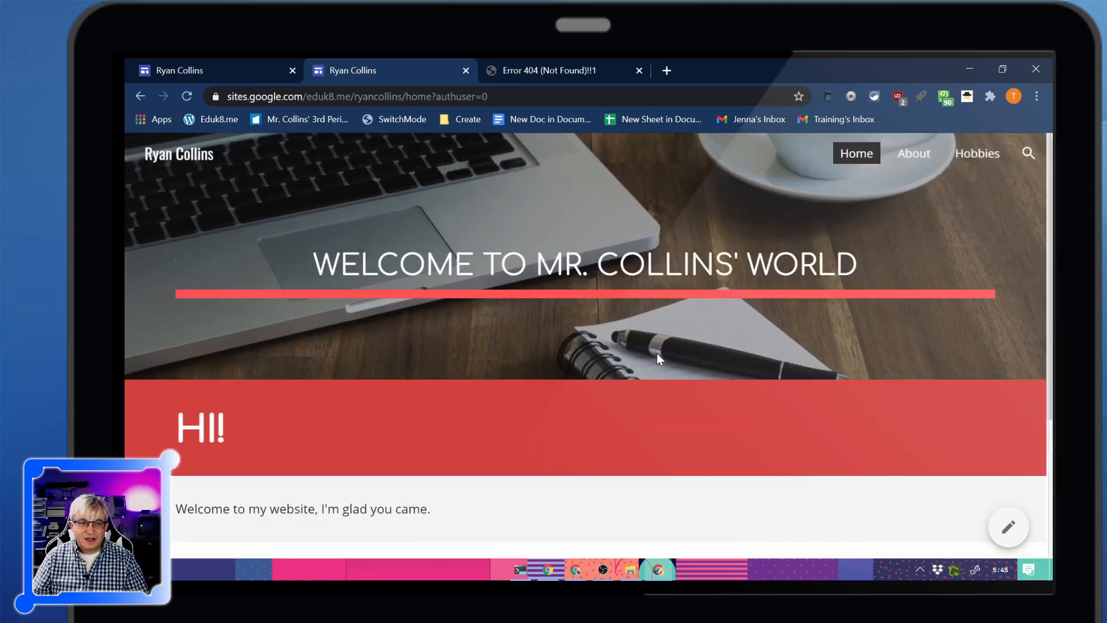